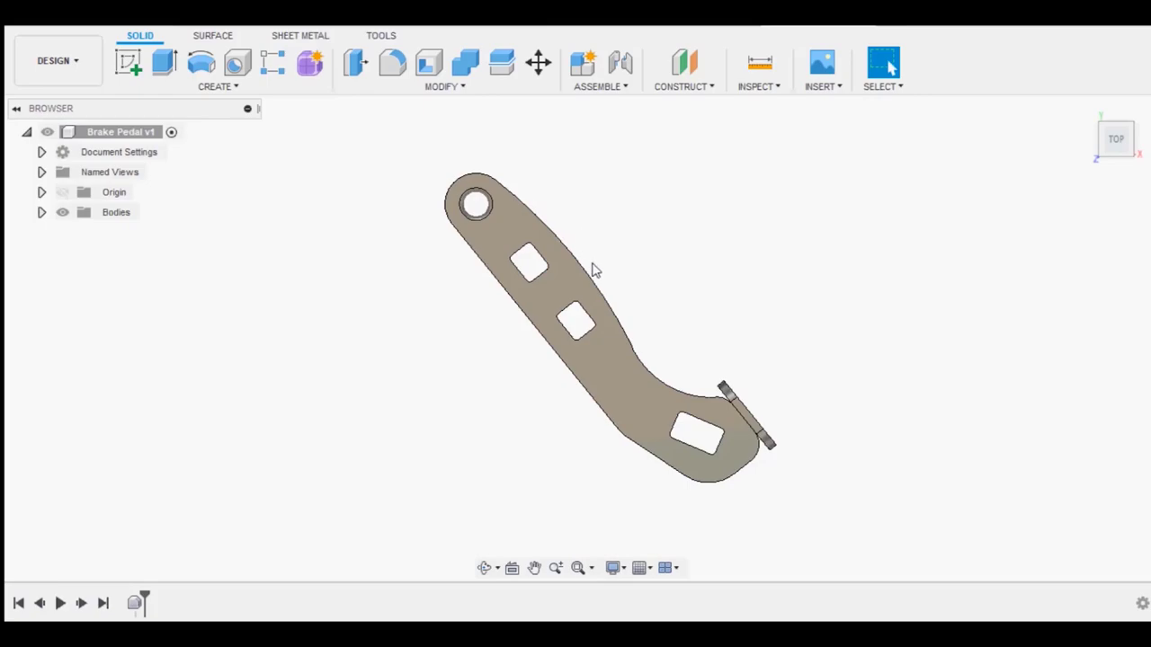
# - Zoom, then orbit the brake pedal from Top view into an isometric view showing the foot pad
pyautogui.scroll(1, 593, 269)
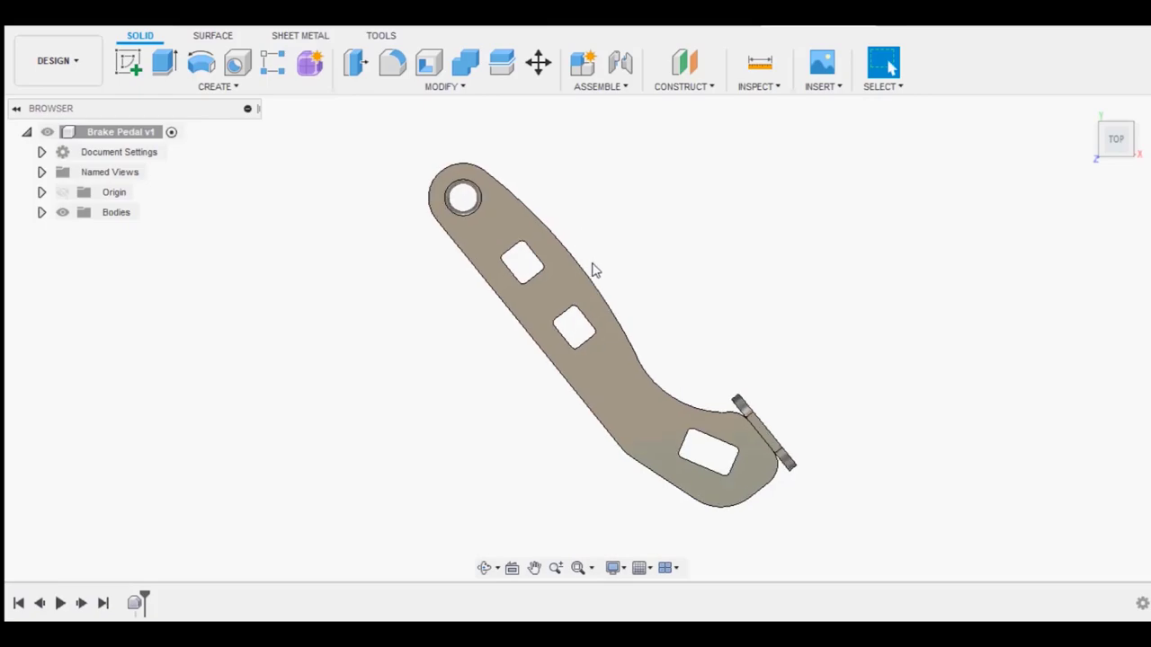
pyautogui.scroll(1, 594, 270)
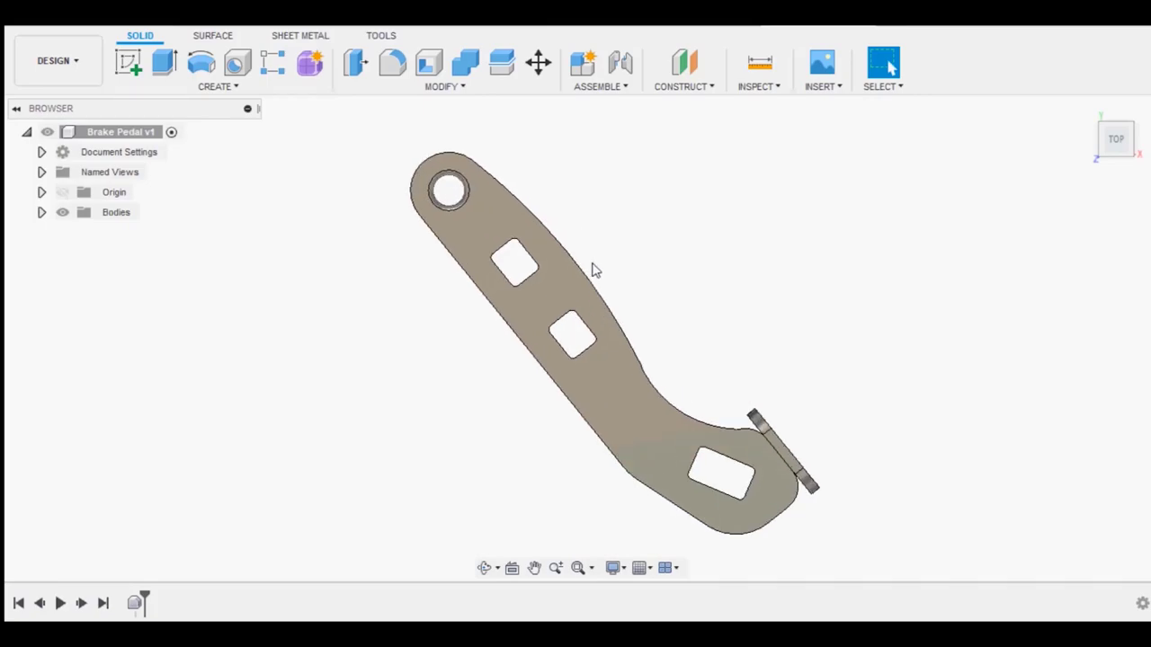
pyautogui.scroll(-1, 594, 269)
pyautogui.moveTo(1113, 144); pyautogui.dragTo(1105, 130)
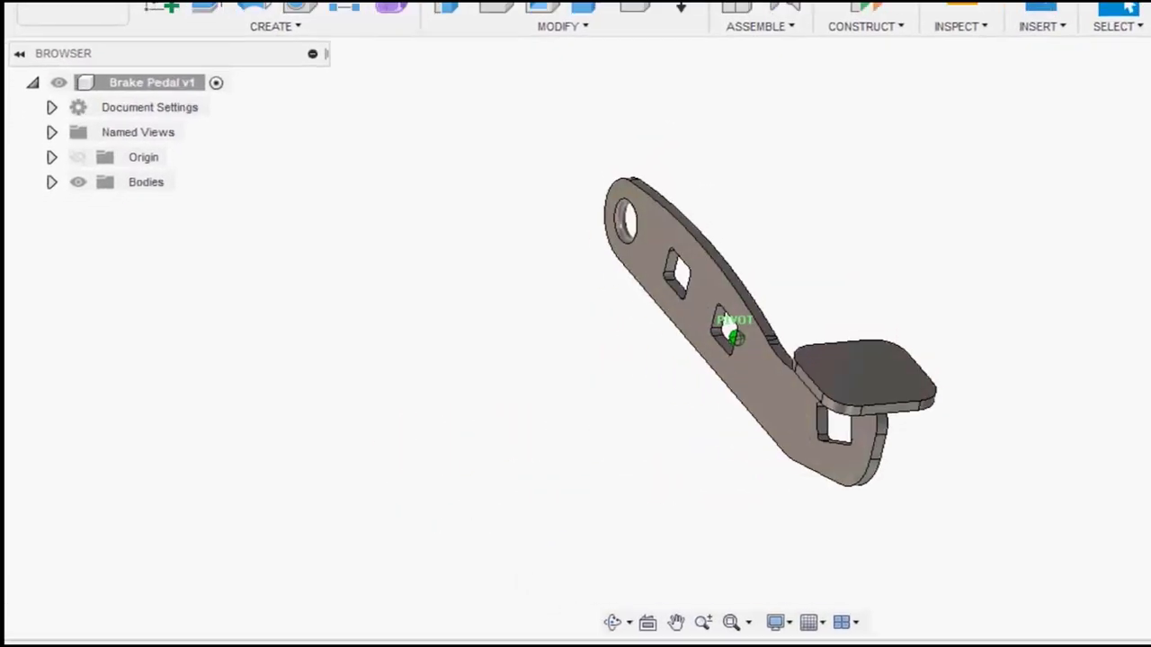
pyautogui.rightClick(144, 82)
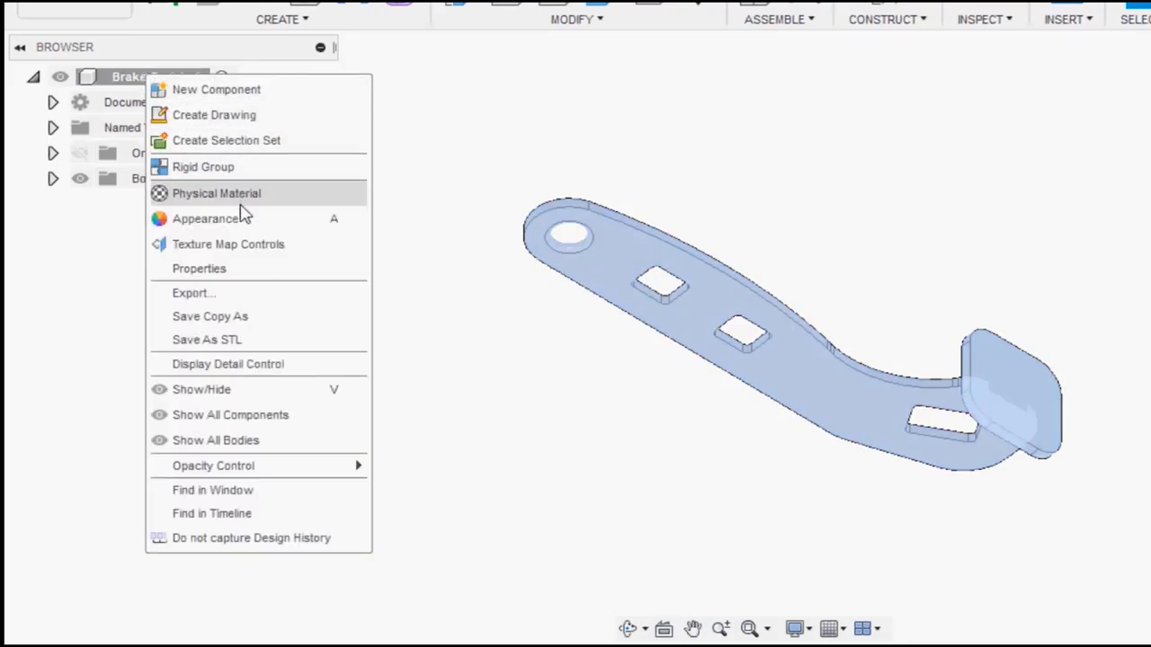
pyautogui.click(243, 268)
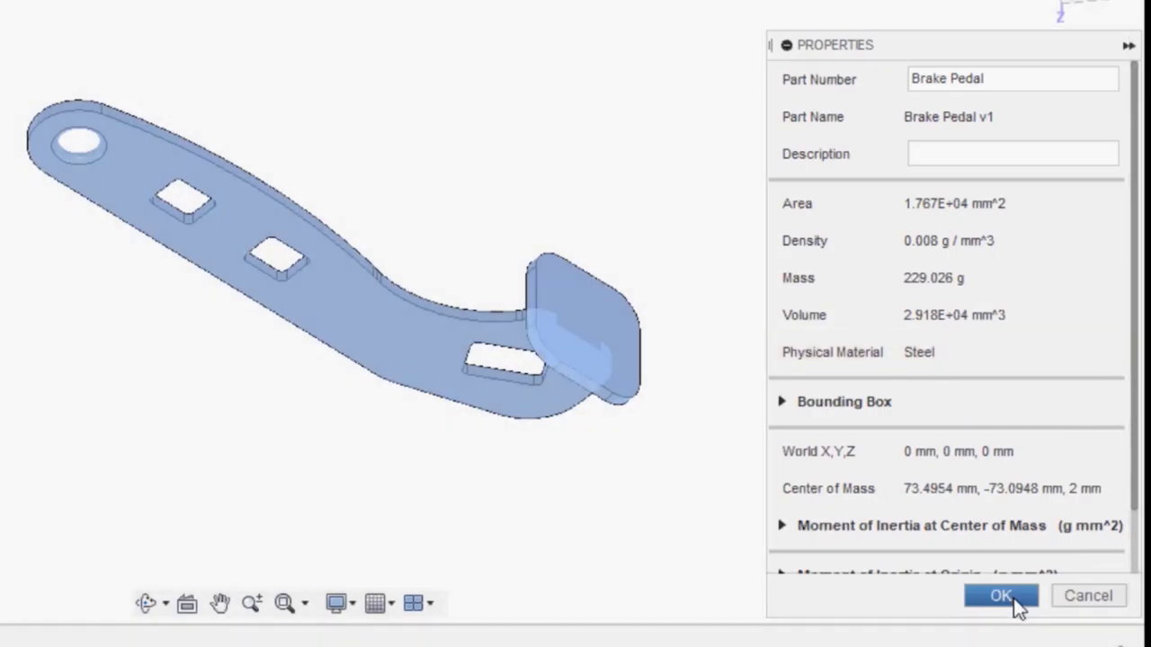
pyautogui.click(1016, 601)
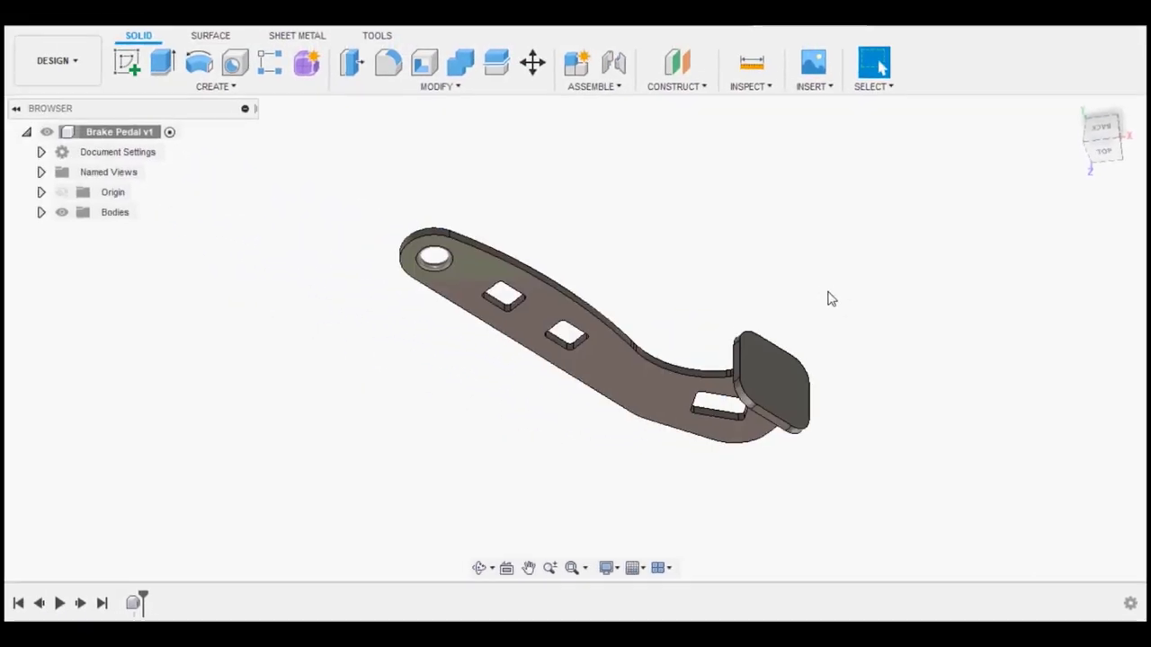
# - Open Physical Material for Brake Pedal v1 and scroll the Metal category down to Titanium
pyautogui.rightClick(101, 135)
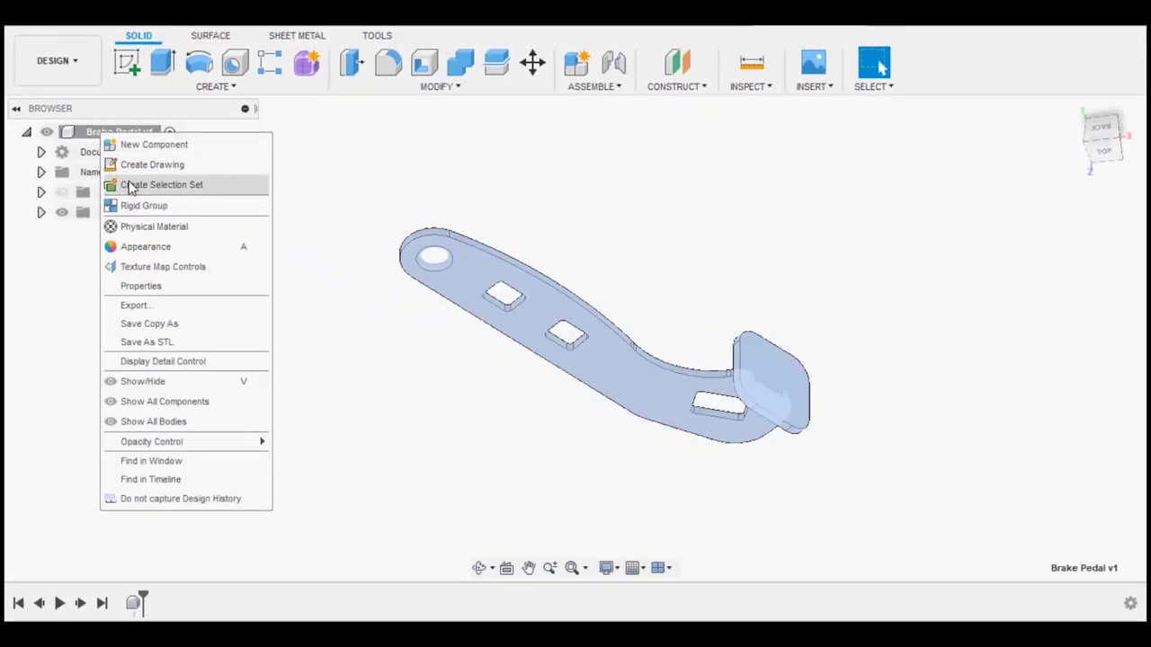
pyautogui.click(150, 229)
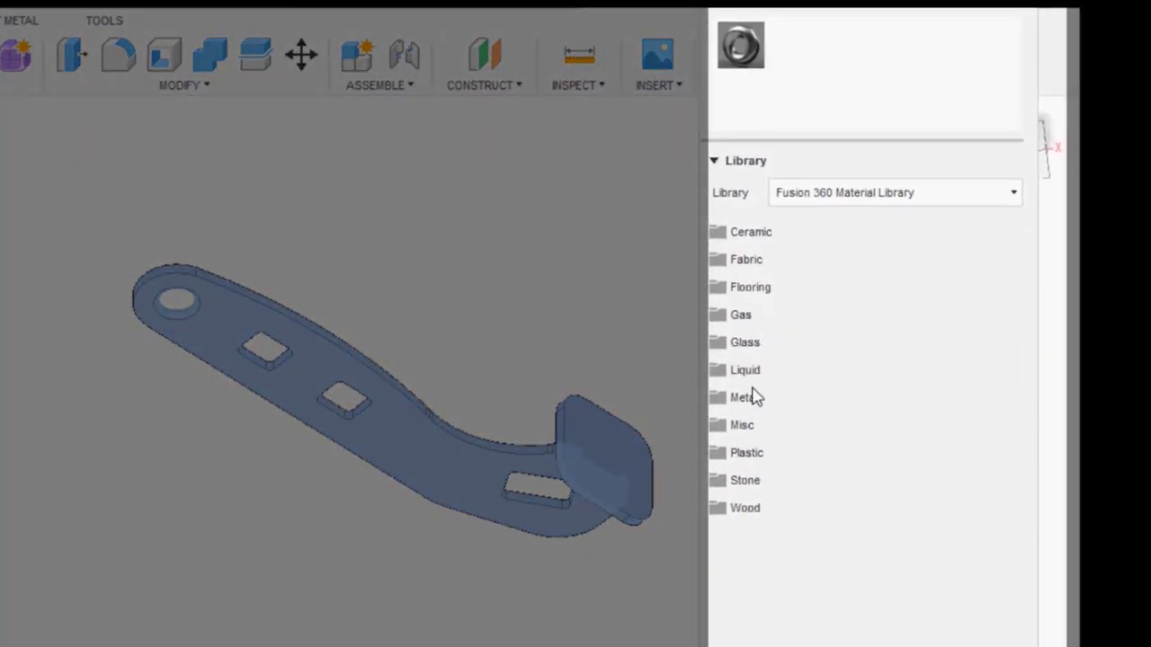
pyautogui.click(753, 397)
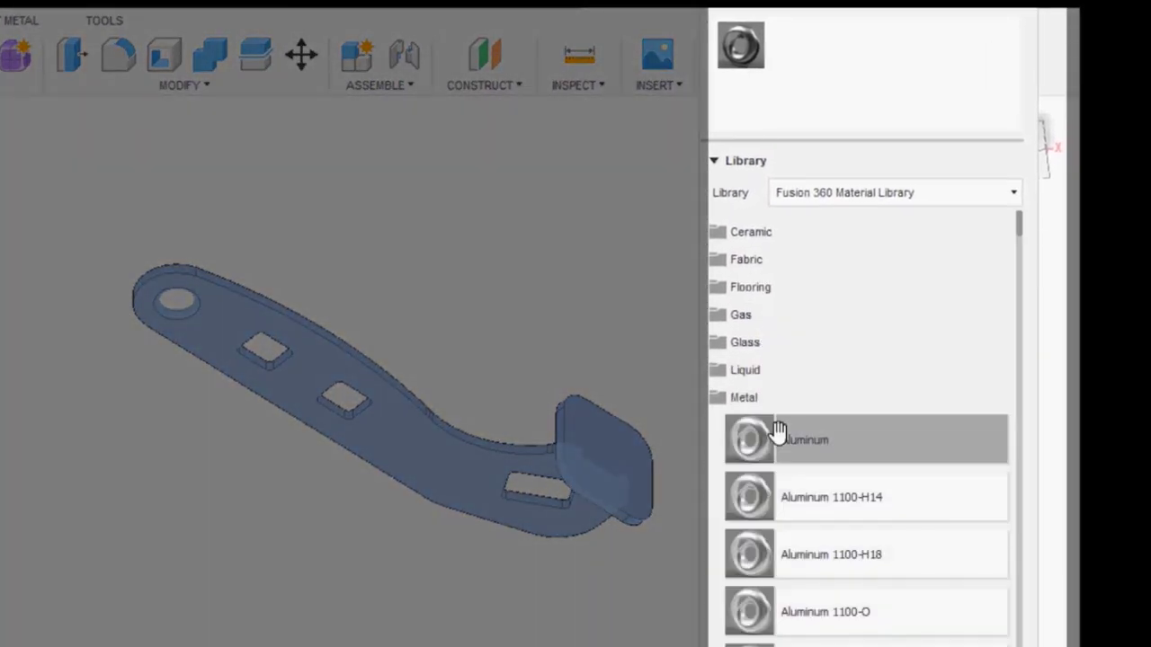
pyautogui.scroll(-5, 771, 499)
pyautogui.scroll(-5, 772, 499)
pyautogui.scroll(-5, 778, 506)
pyautogui.scroll(-5, 779, 506)
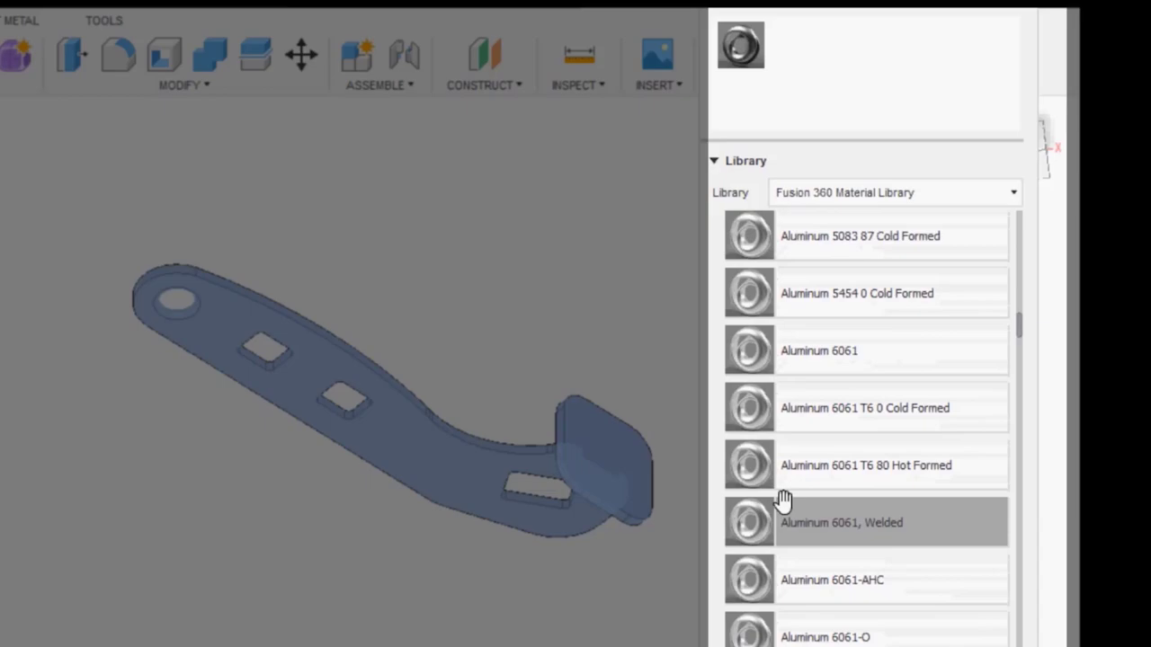
pyautogui.scroll(-10, 783, 508)
pyautogui.scroll(-10, 789, 511)
pyautogui.scroll(-10, 788, 509)
pyautogui.scroll(-10, 788, 509)
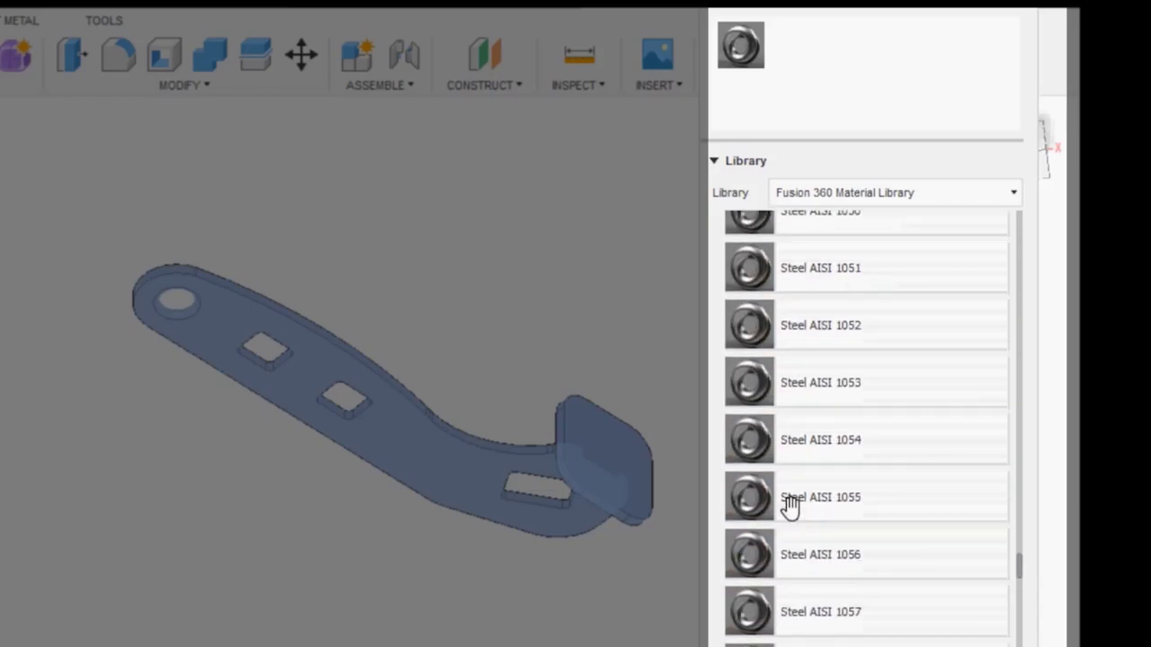
pyautogui.scroll(-10, 789, 508)
pyautogui.scroll(-10, 789, 508)
pyautogui.scroll(-10, 789, 508)
pyautogui.scroll(-10, 789, 508)
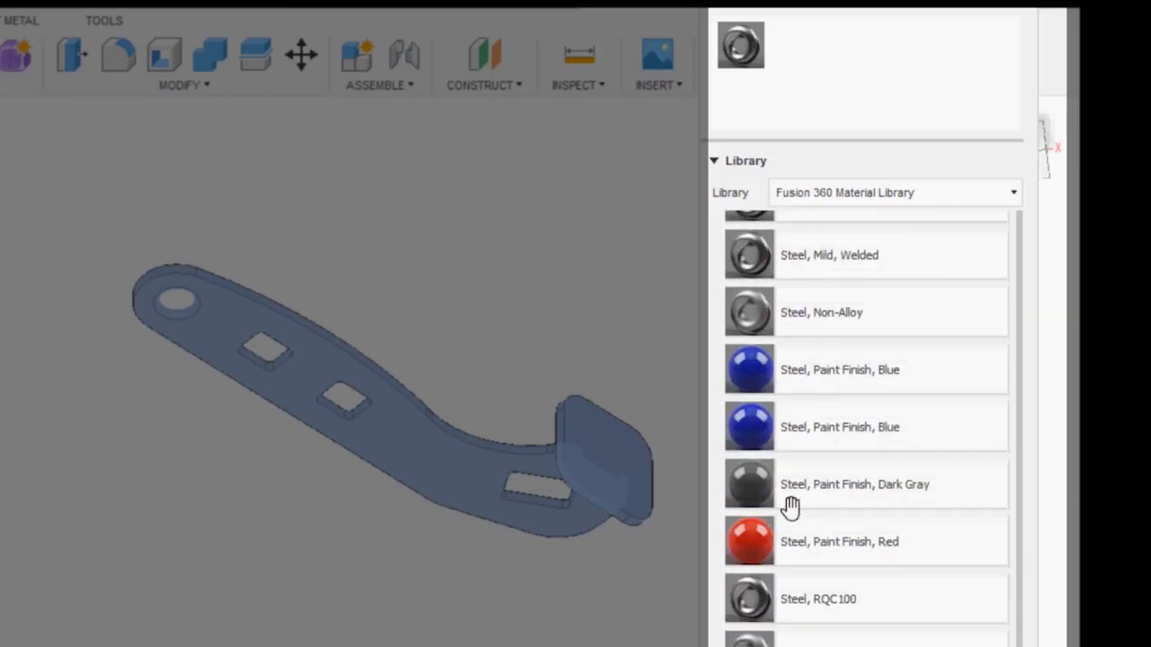
pyautogui.scroll(-5, 789, 508)
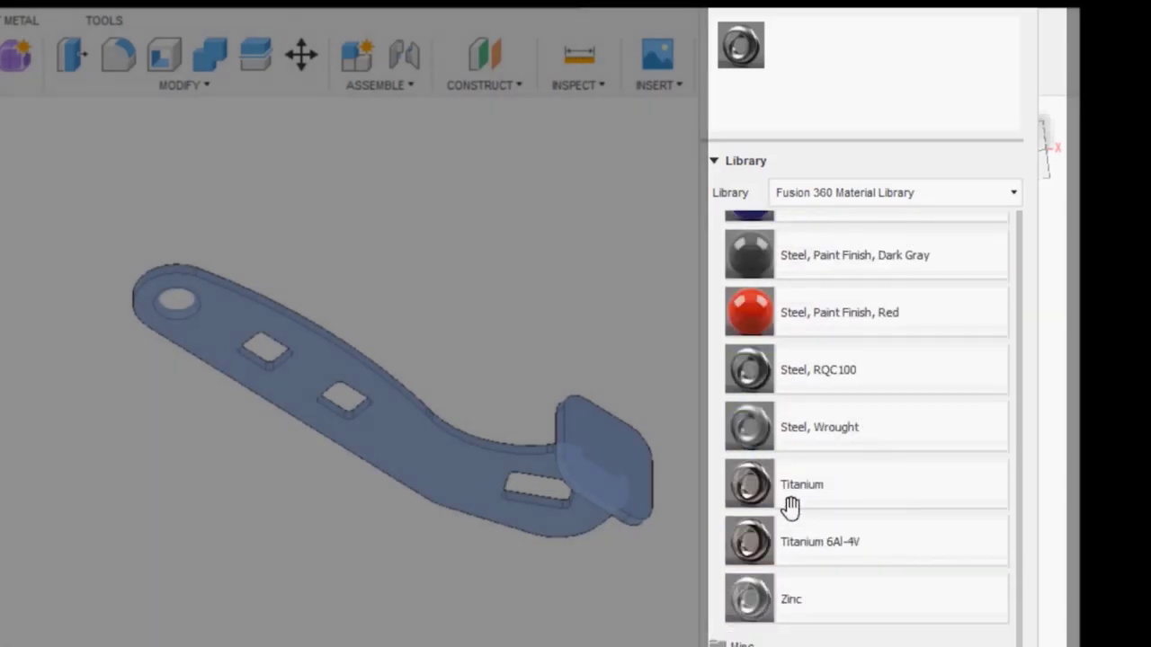
# - Drag Titanium onto the pedal to replace steel, then close the material browser
pyautogui.moveTo(789, 508); pyautogui.dragTo(585, 420)
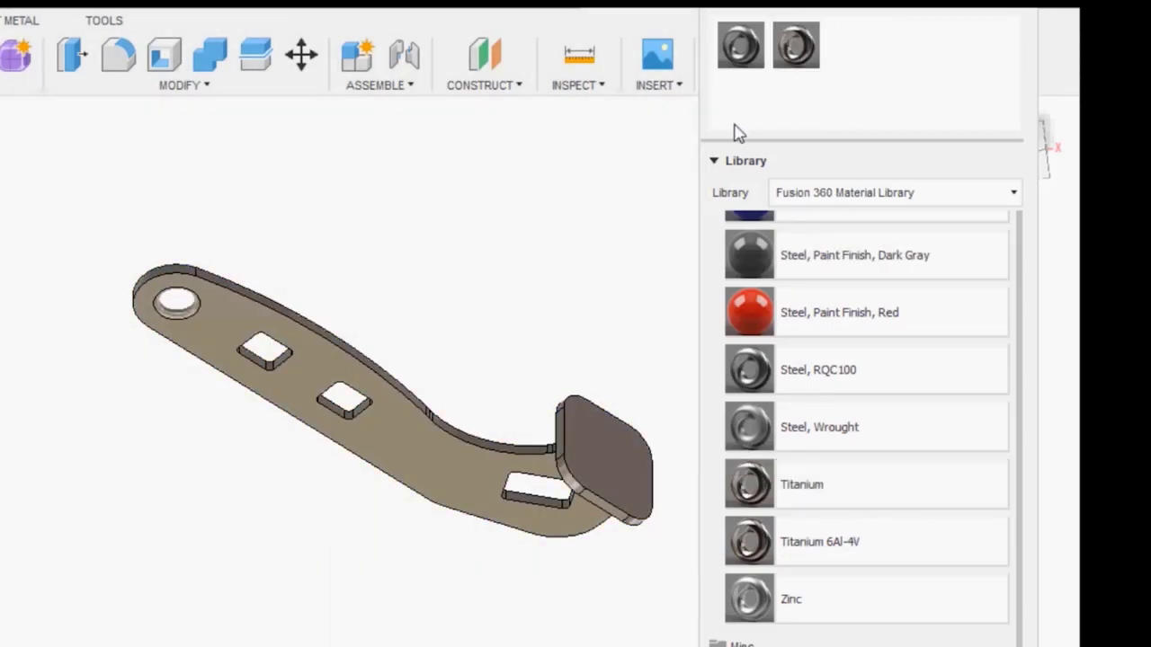
pyautogui.click(716, 163)
pyautogui.click(994, 217)
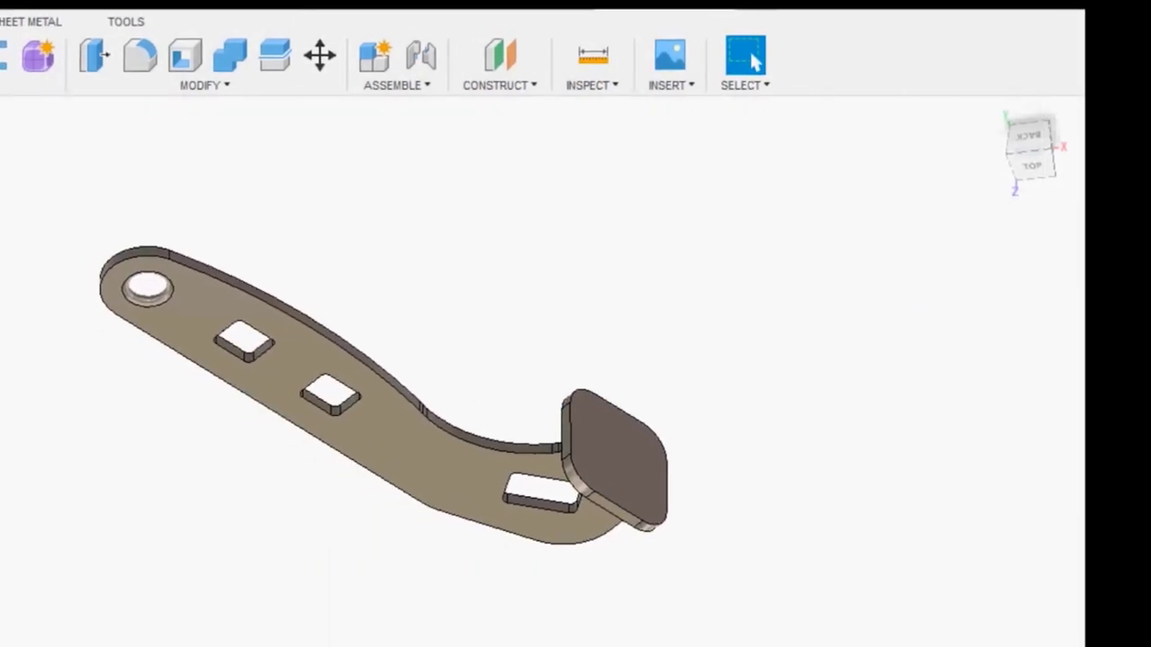
# - Switch to the Generative Design workspace and view the pedal from the Top
pyautogui.click(6, 59)
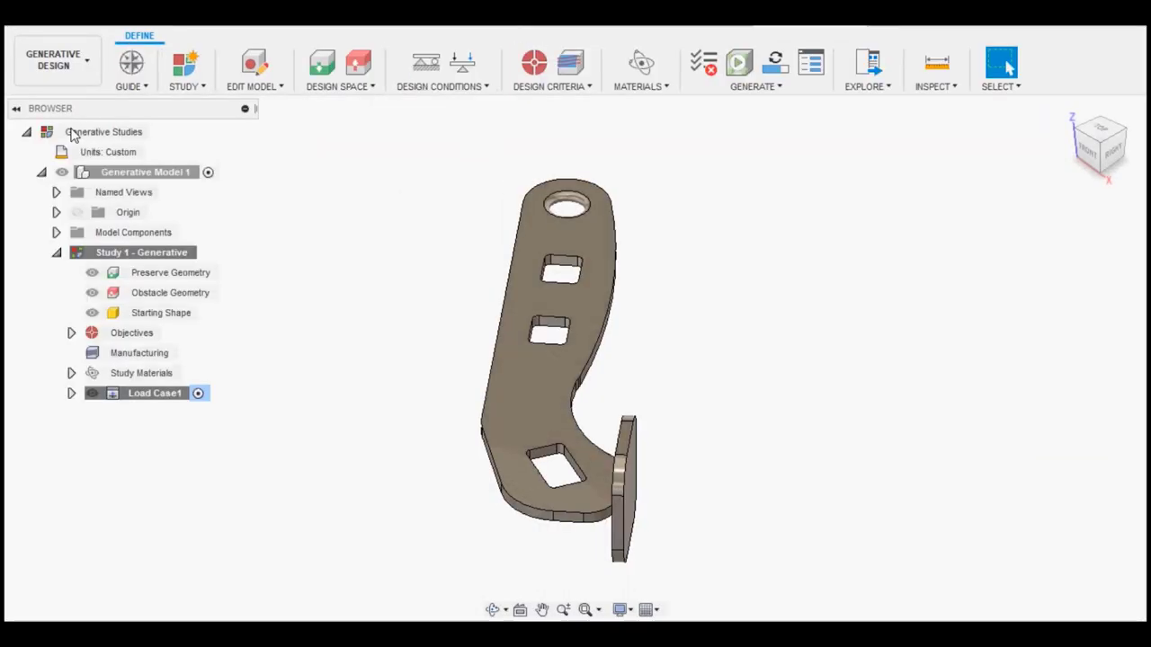
pyautogui.click(1111, 134)
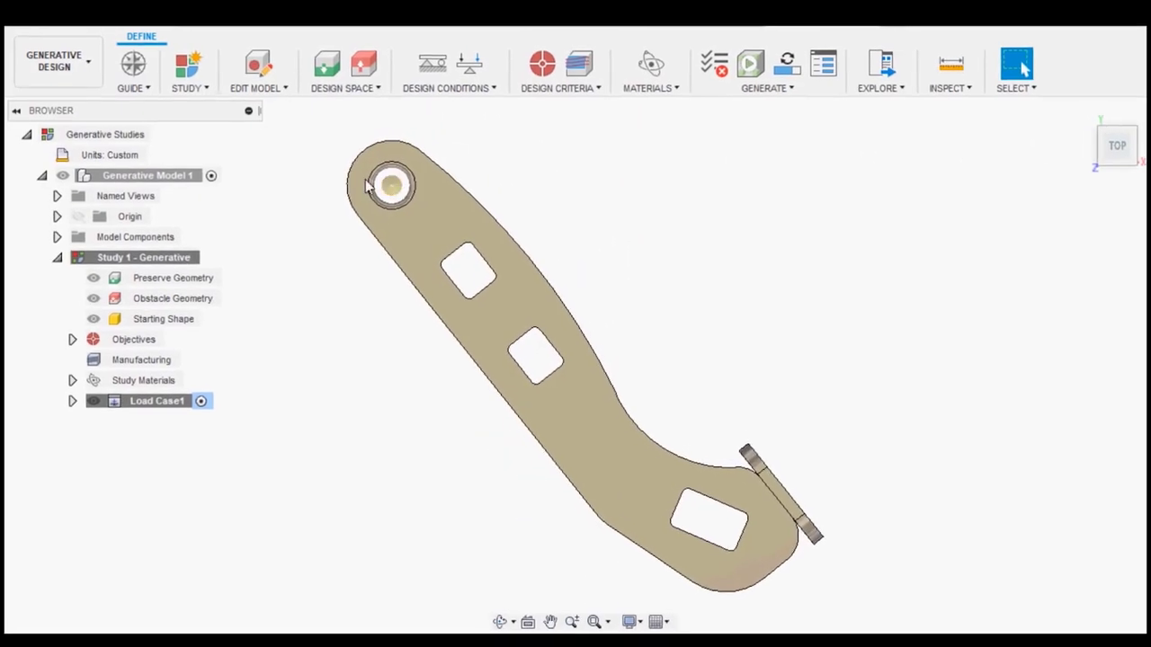
pyautogui.click(133, 87)
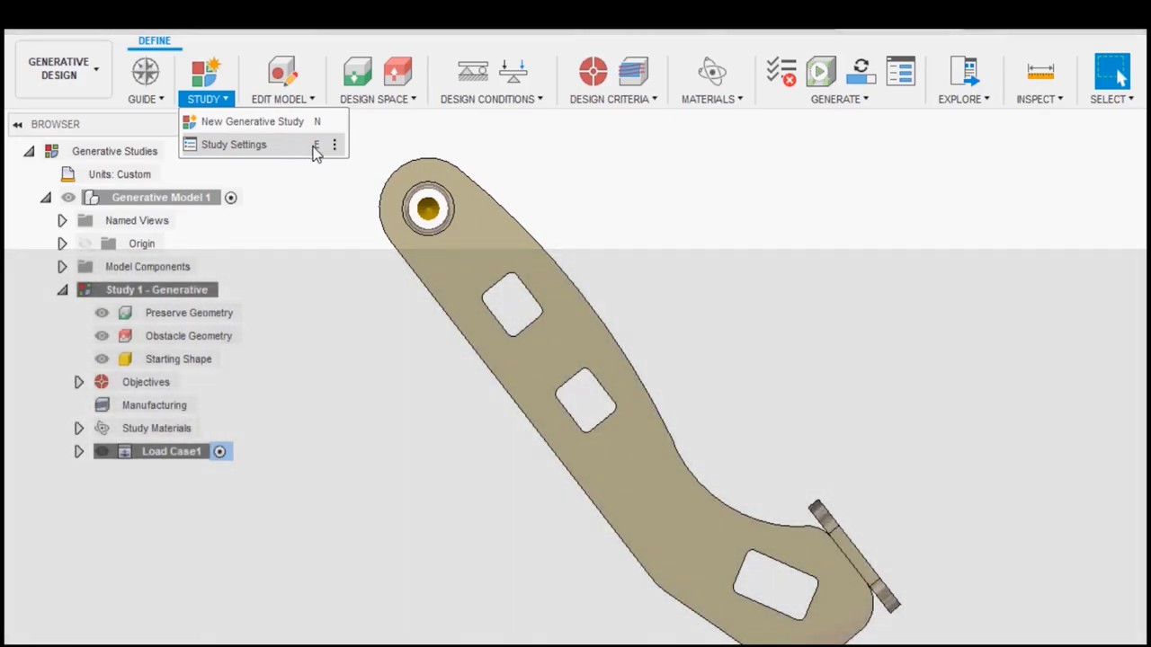
# - In Study Settings, move the Resolution slider toward Fine and confirm
pyautogui.click(310, 147)
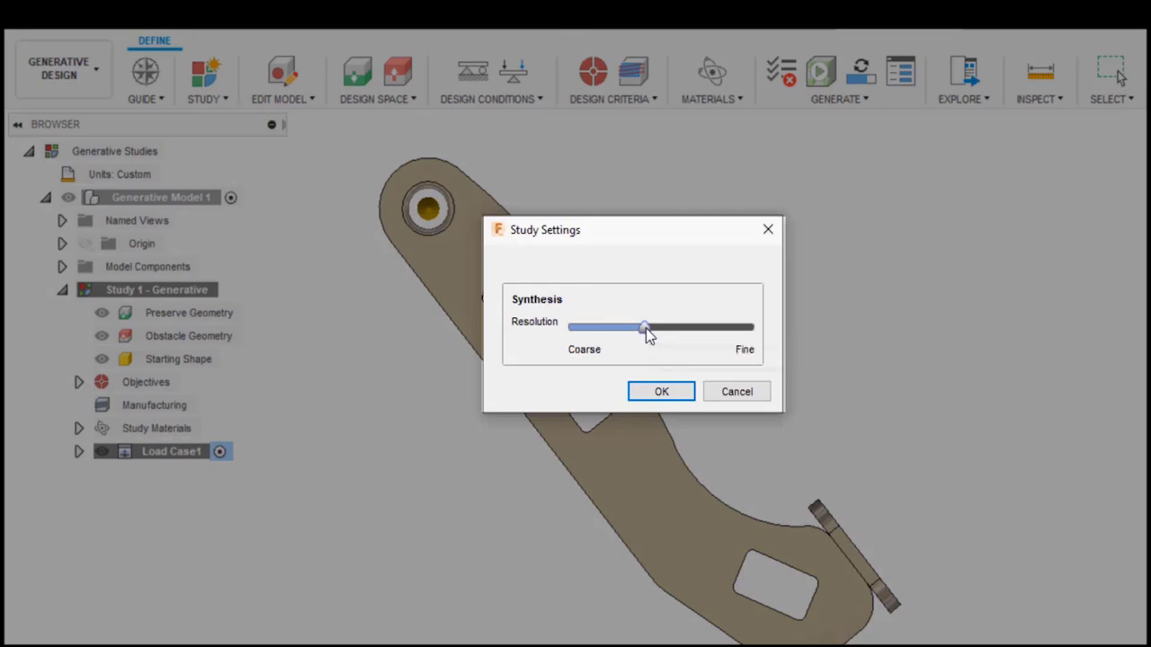
pyautogui.moveTo(647, 329); pyautogui.dragTo(669, 332)
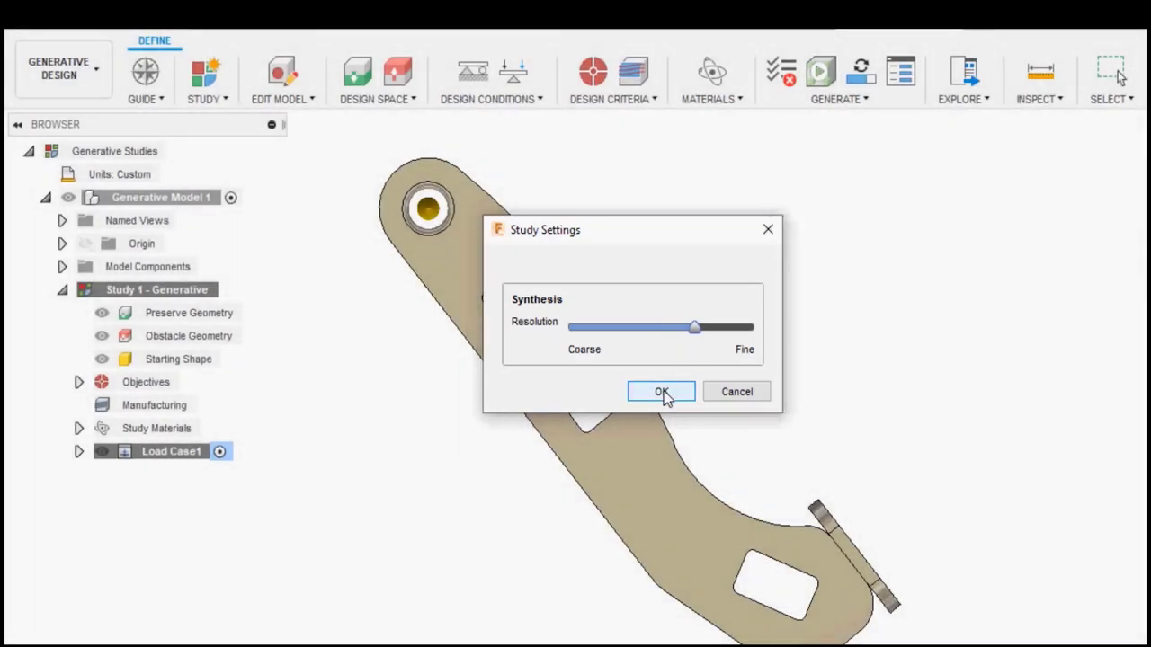
pyautogui.click(661, 393)
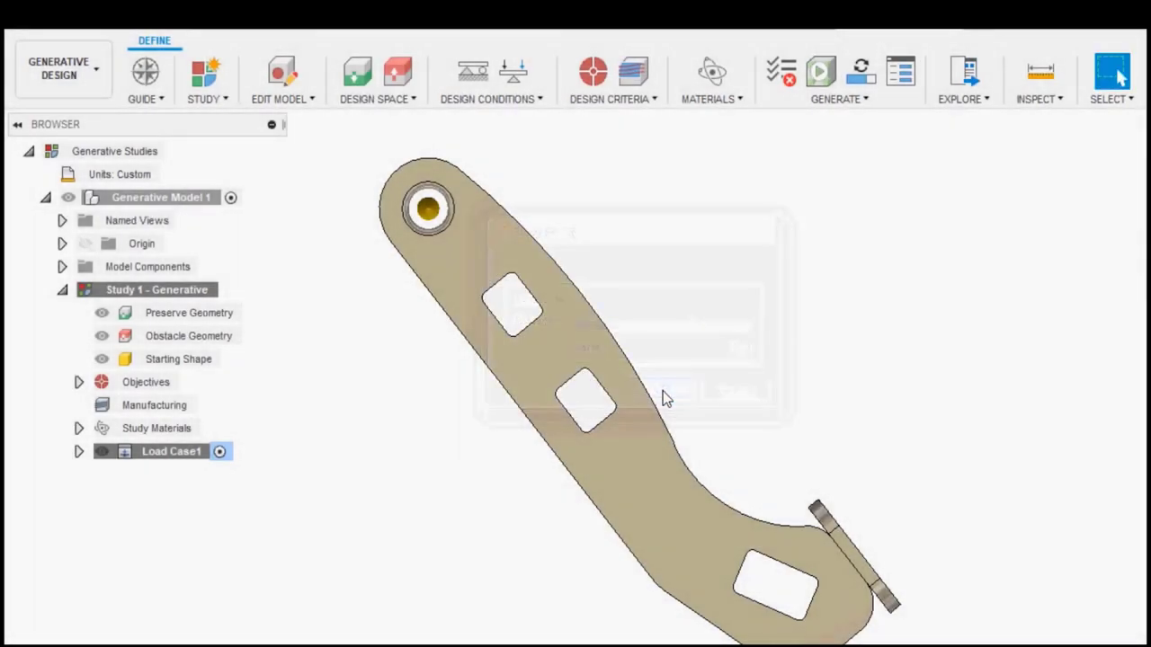
# - Enter Edit Model and expand Model Components to locate the pedal body, Body1
pyautogui.click(279, 77)
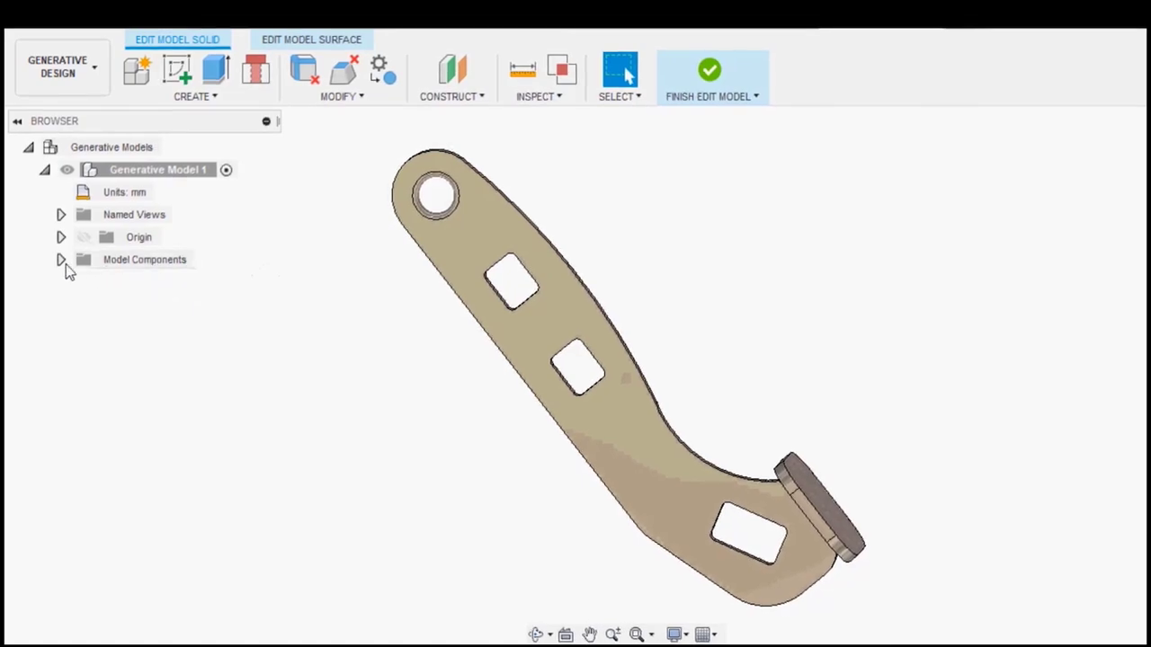
pyautogui.click(61, 260)
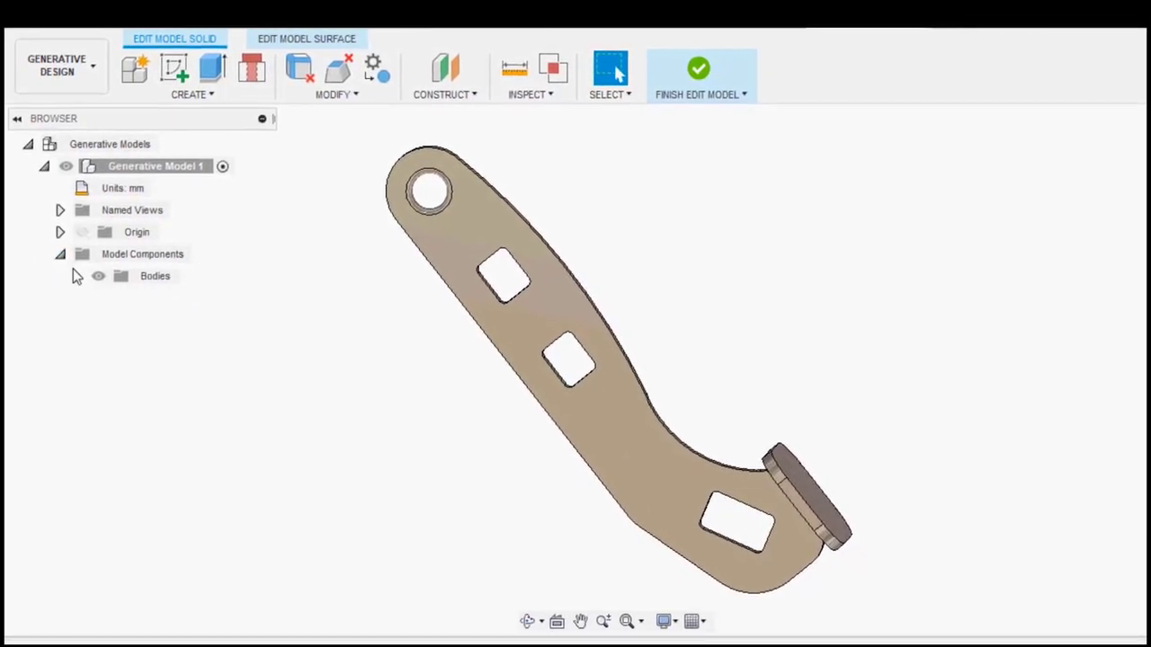
pyautogui.click(77, 278)
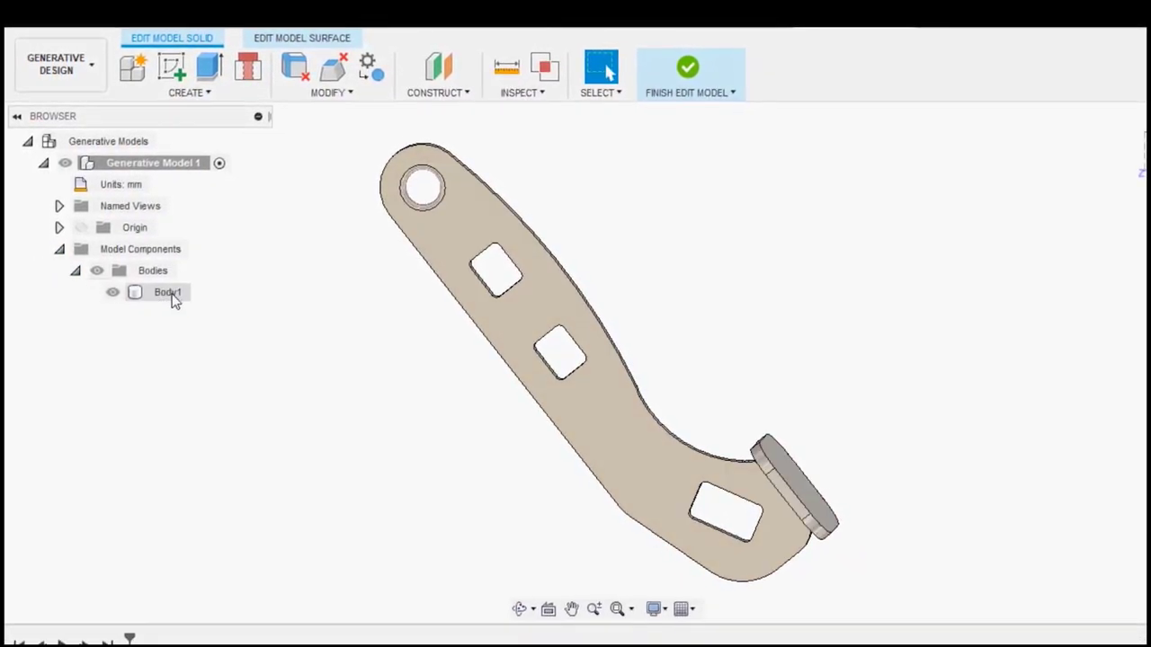
pyautogui.click(153, 294)
pyautogui.click(322, 299)
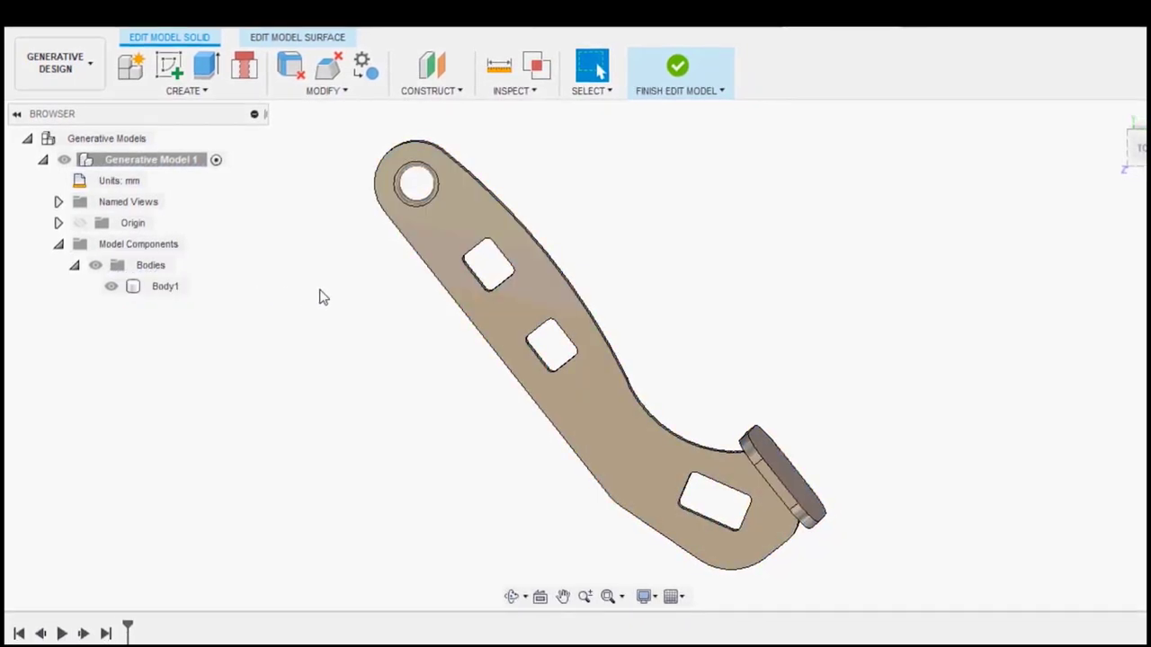
pyautogui.click(425, 191)
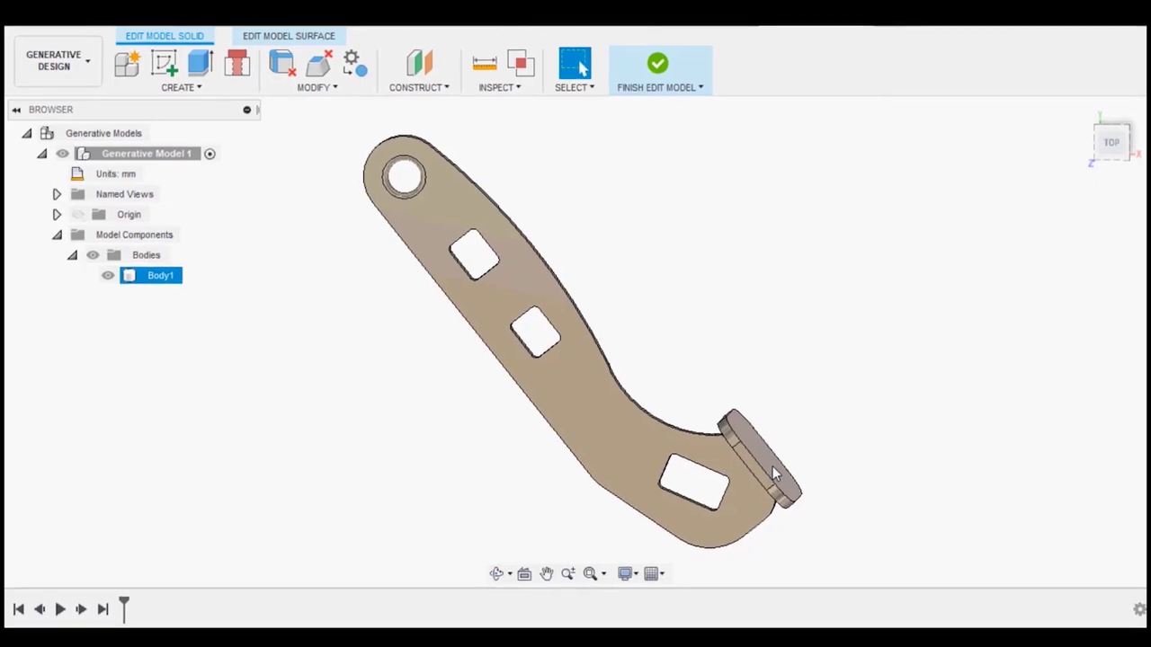
pyautogui.press('Escape')
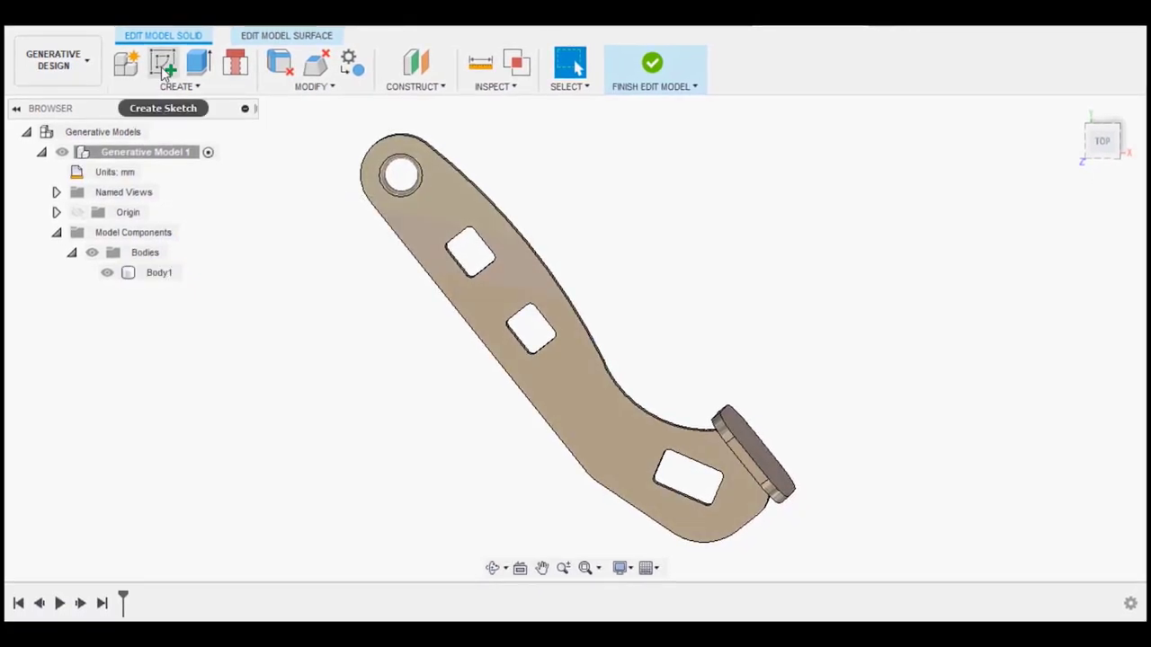
# - Sketch on the foot pad face and project the pad outline
pyautogui.click(162, 63)
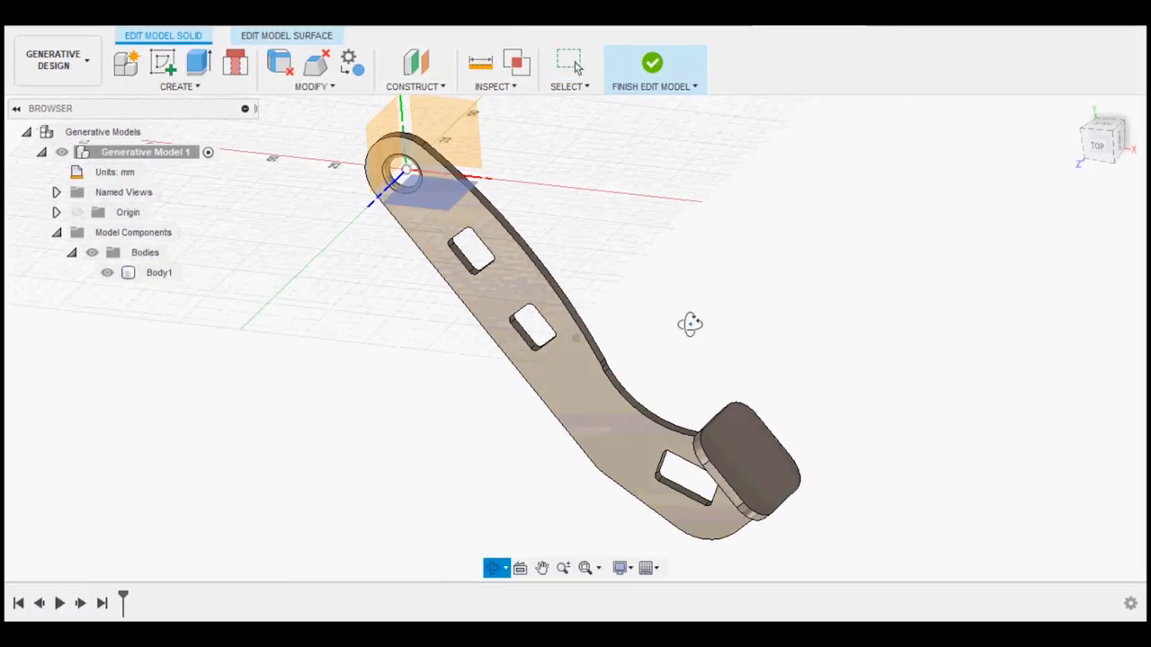
pyautogui.click(730, 433)
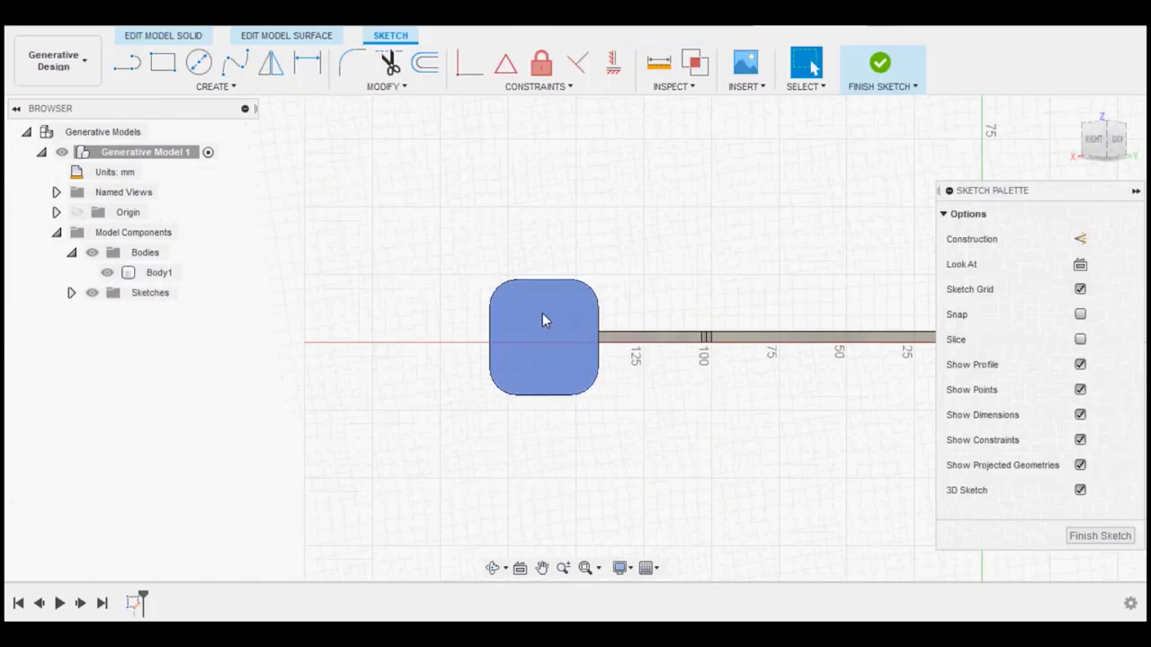
pyautogui.click(542, 314)
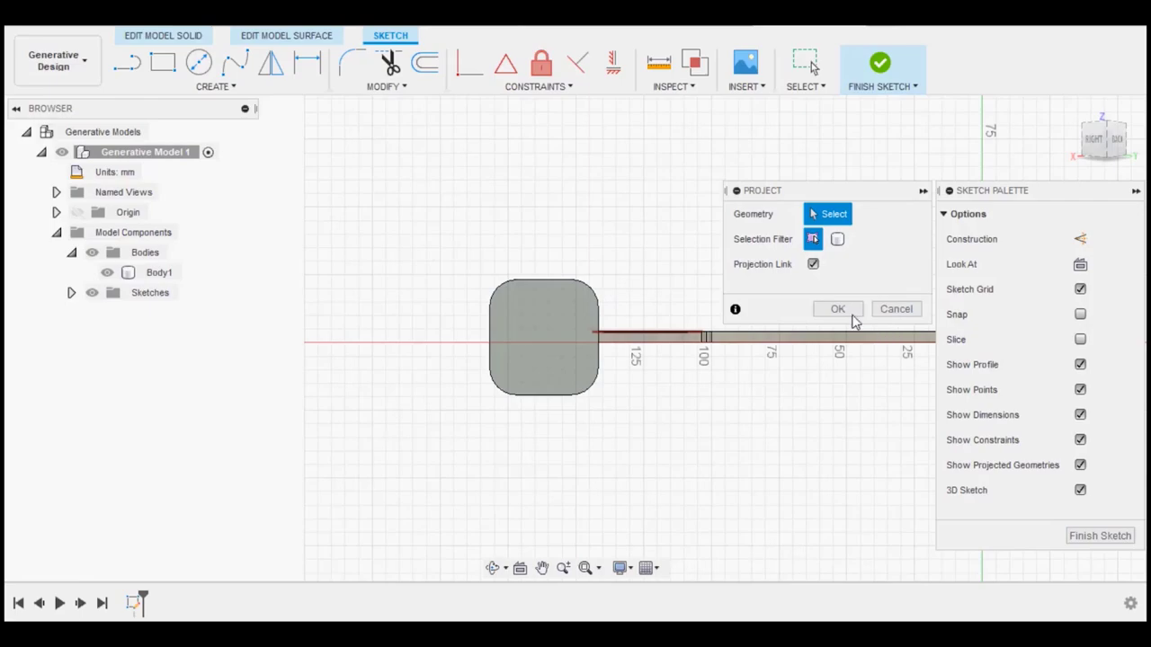
pyautogui.click(850, 314)
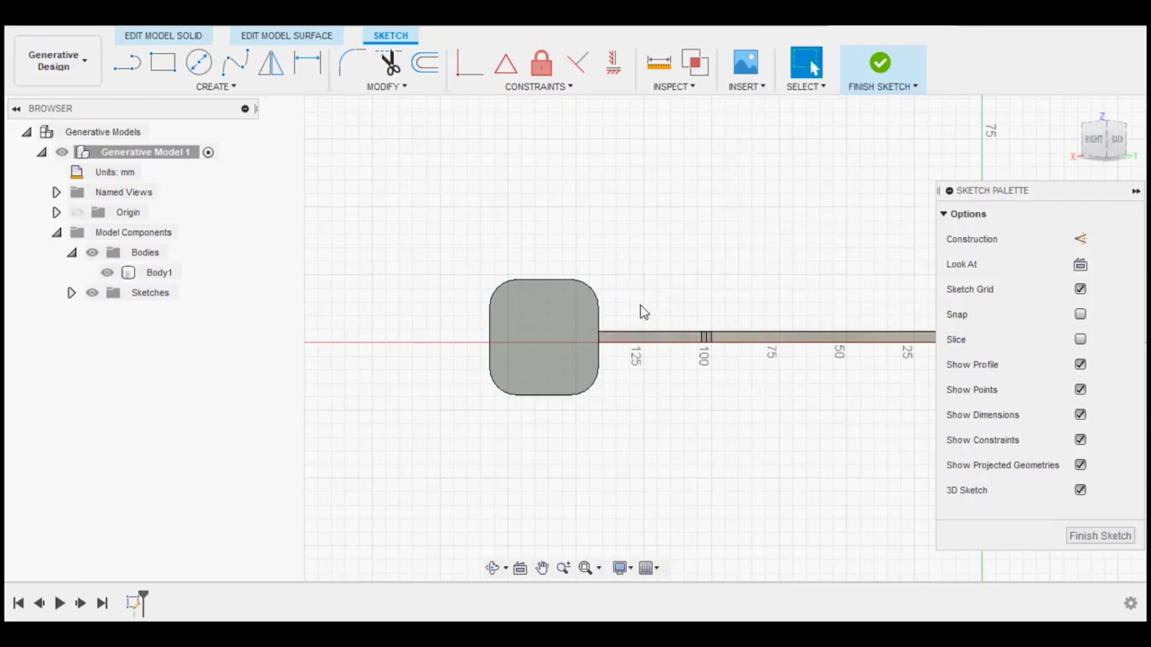
# - Press-pull the pad profile -4 mm as a New Body, creating Body2
pyautogui.press('q')
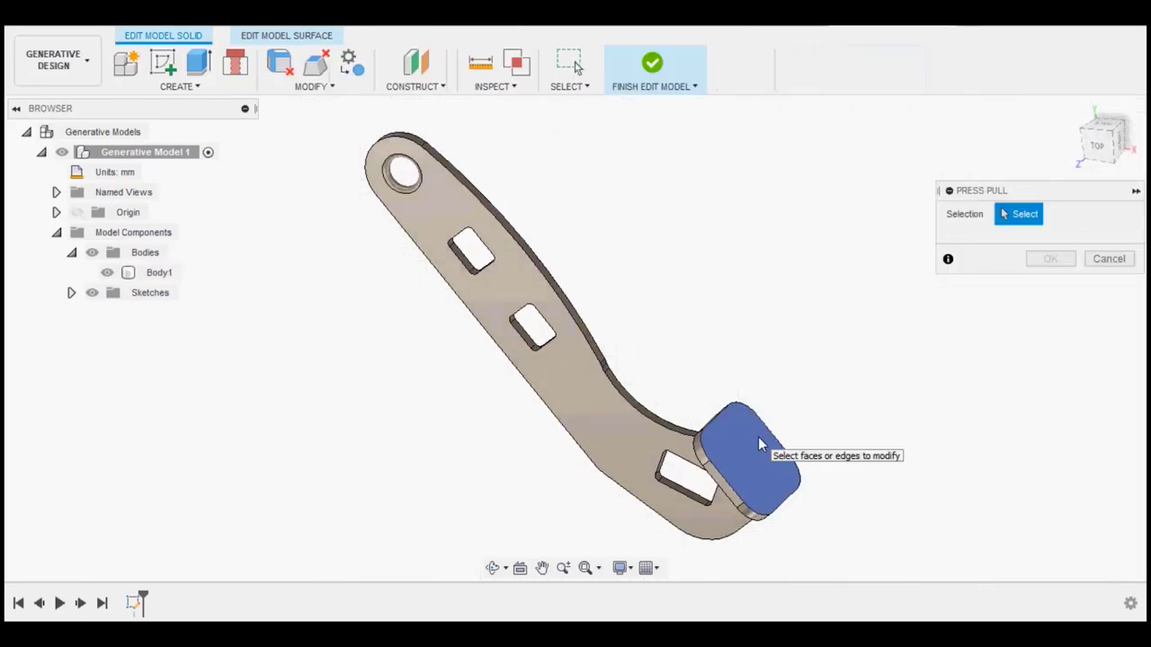
pyautogui.click(758, 436)
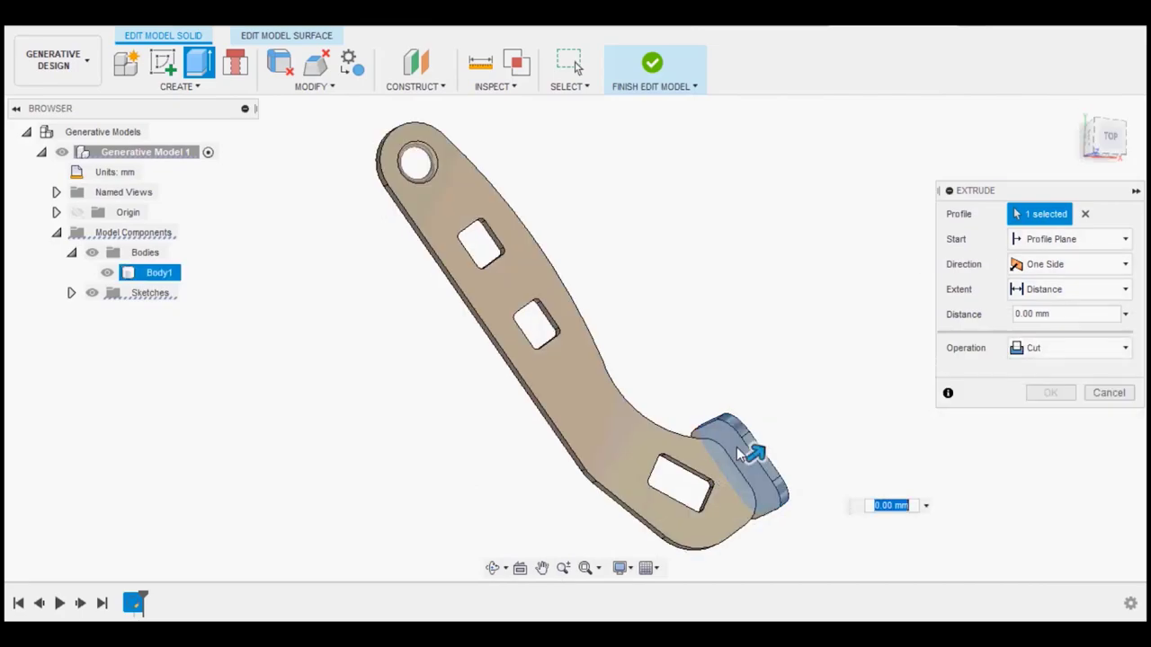
pyautogui.moveTo(736, 447); pyautogui.dragTo(721, 479)
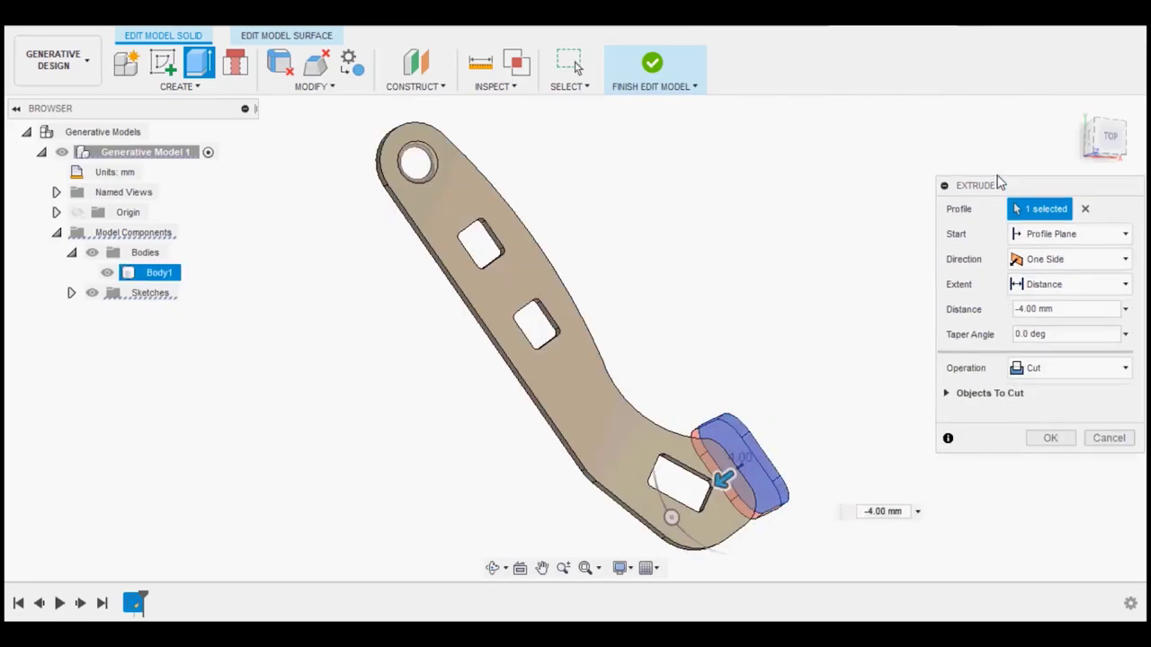
pyautogui.moveTo(1002, 191); pyautogui.dragTo(990, 135)
pyautogui.click(1036, 313)
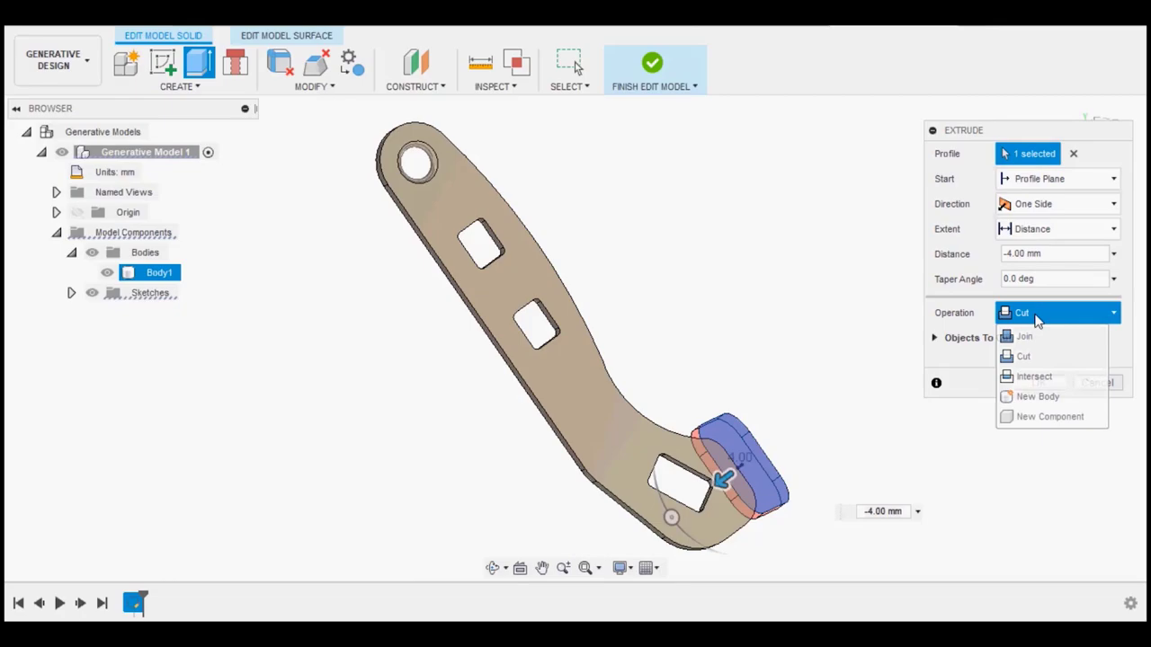
pyautogui.click(1032, 399)
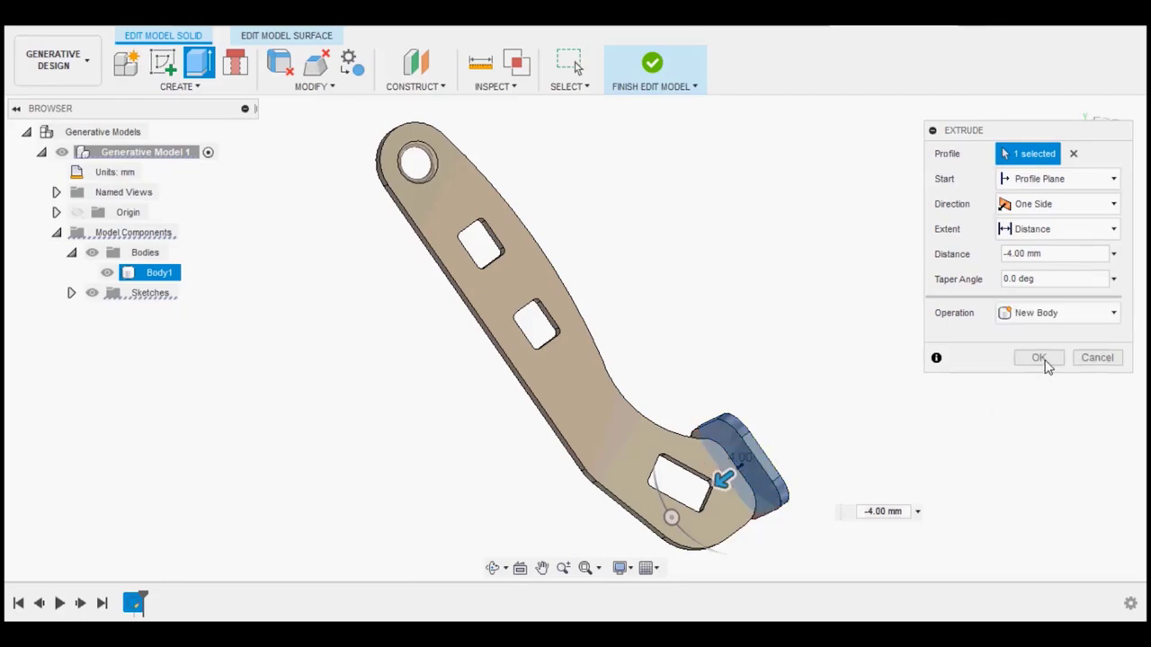
pyautogui.click(1039, 358)
pyautogui.keyDown('shift'); pyautogui.moveTo(624, 260); pyautogui.dragTo(606, 314, button='middle'); pyautogui.keyUp('shift')
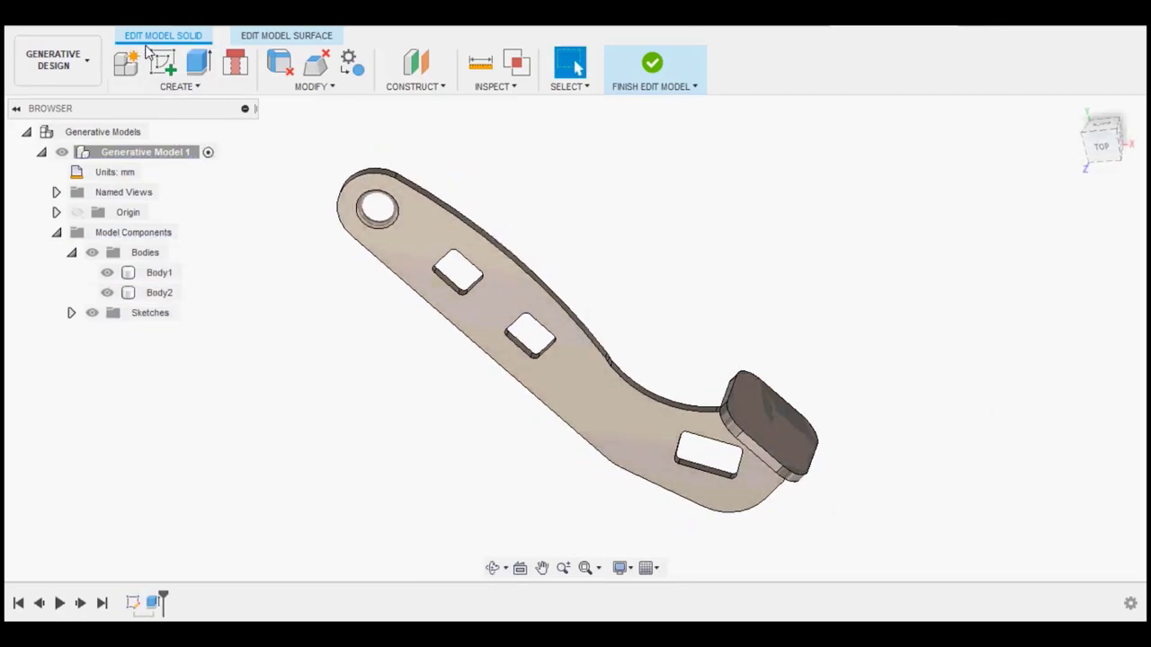
# - Sketch on the lever face and project the pivot hole edge
pyautogui.click(152, 58)
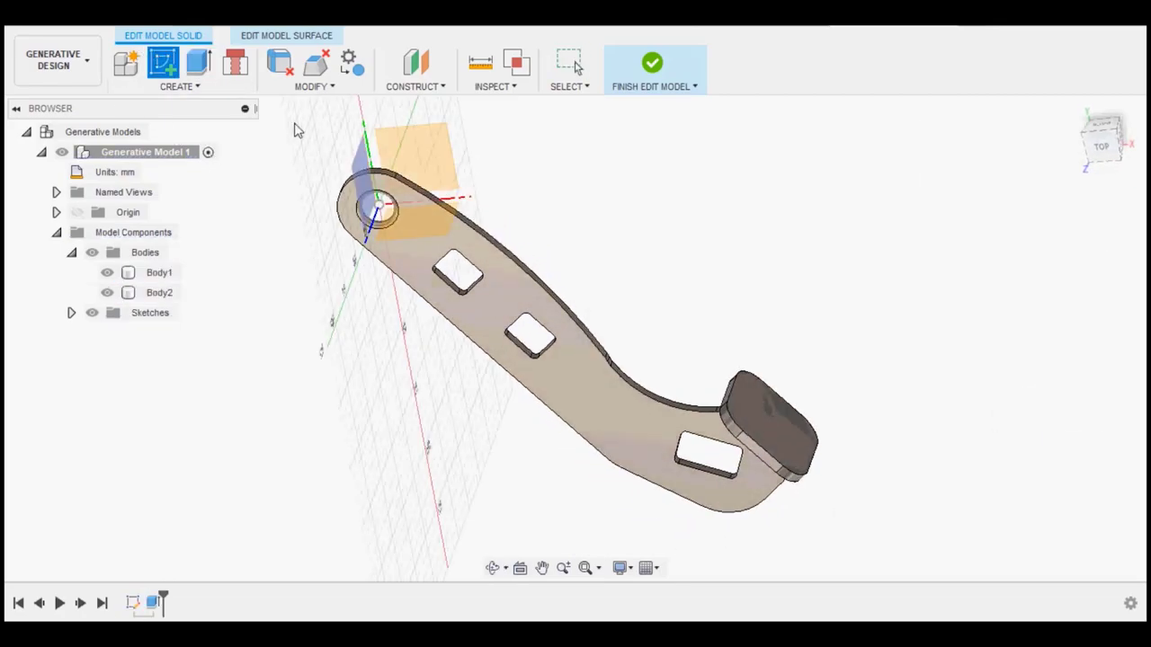
pyautogui.click(415, 265)
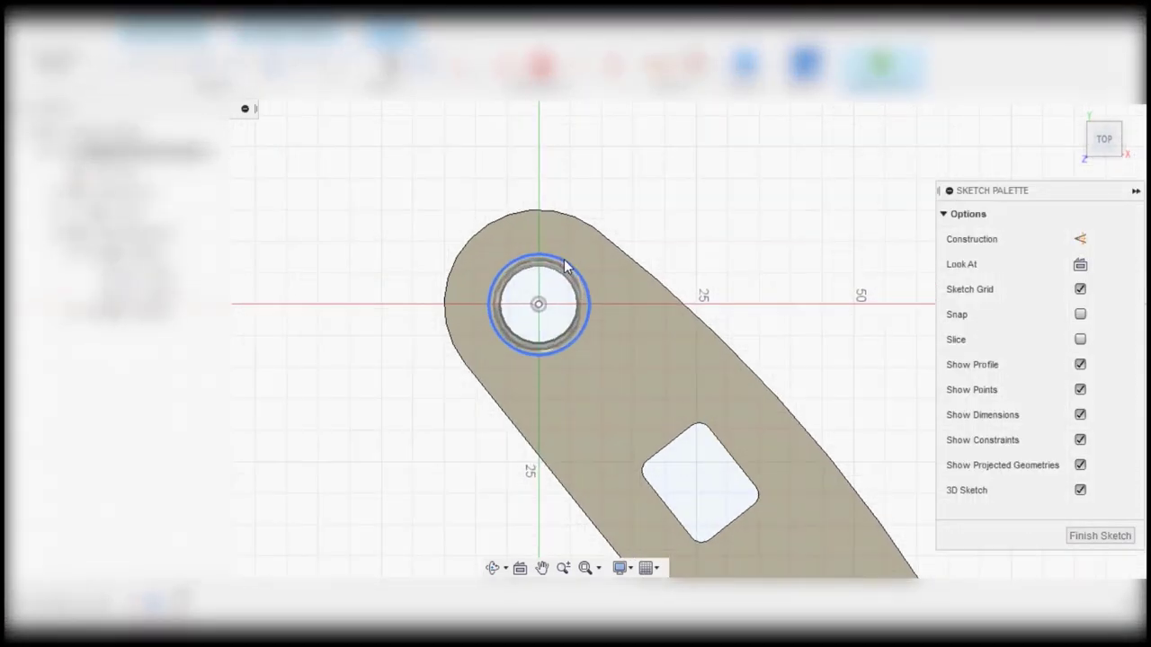
pyautogui.click(568, 263)
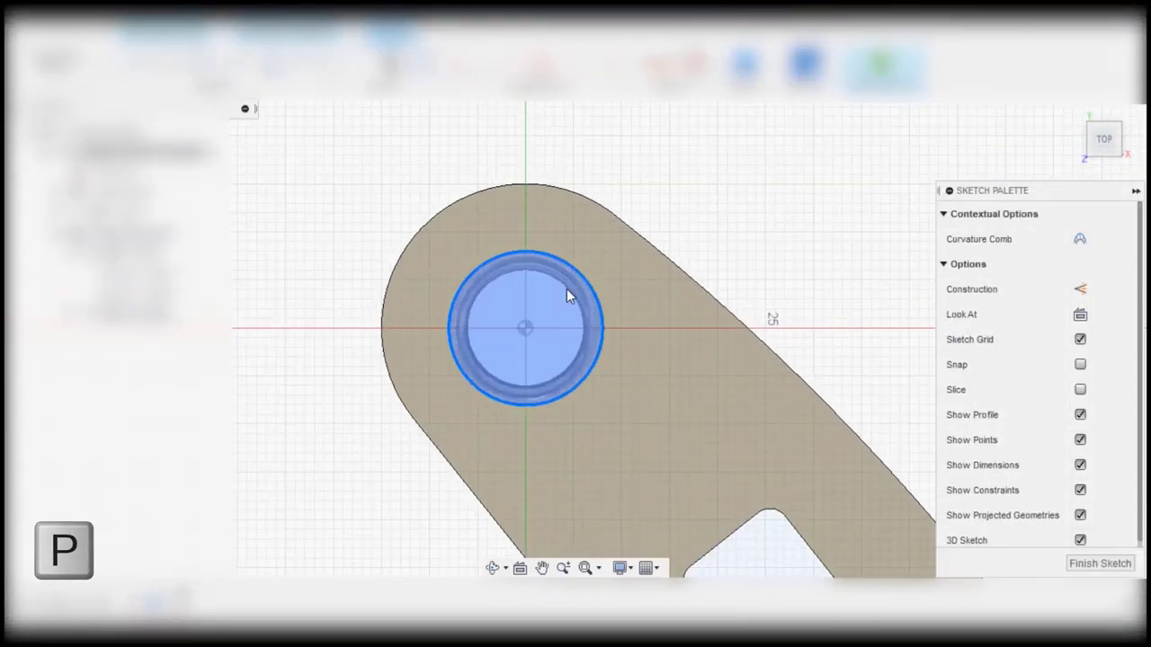
pyautogui.click(576, 290)
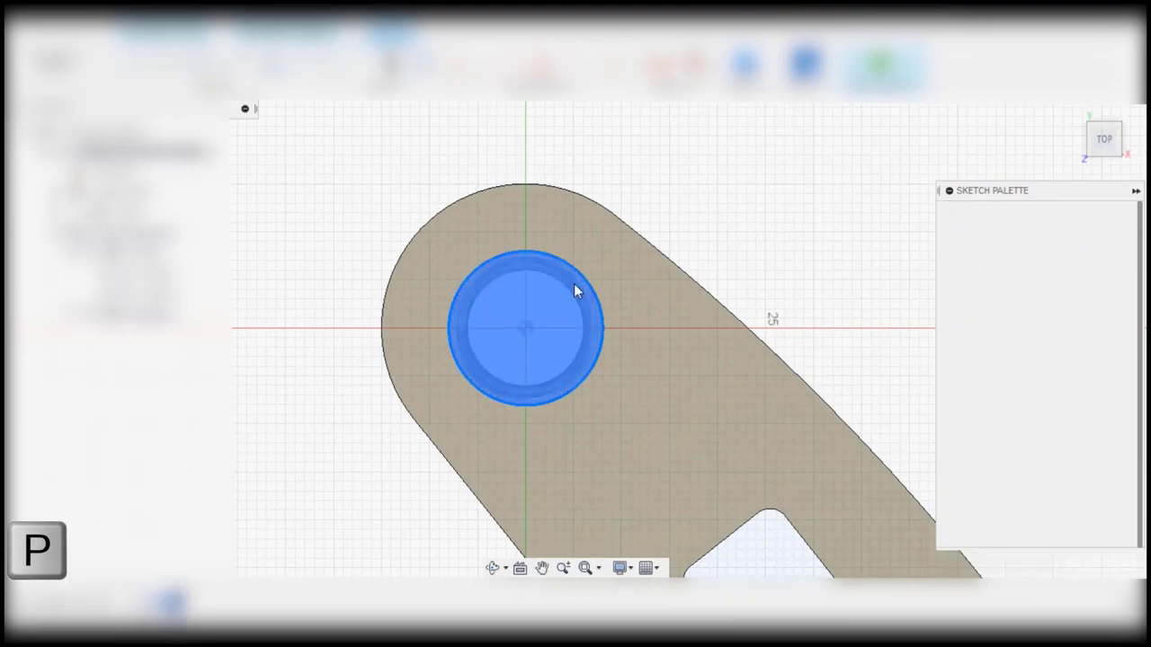
pyautogui.click(1038, 248)
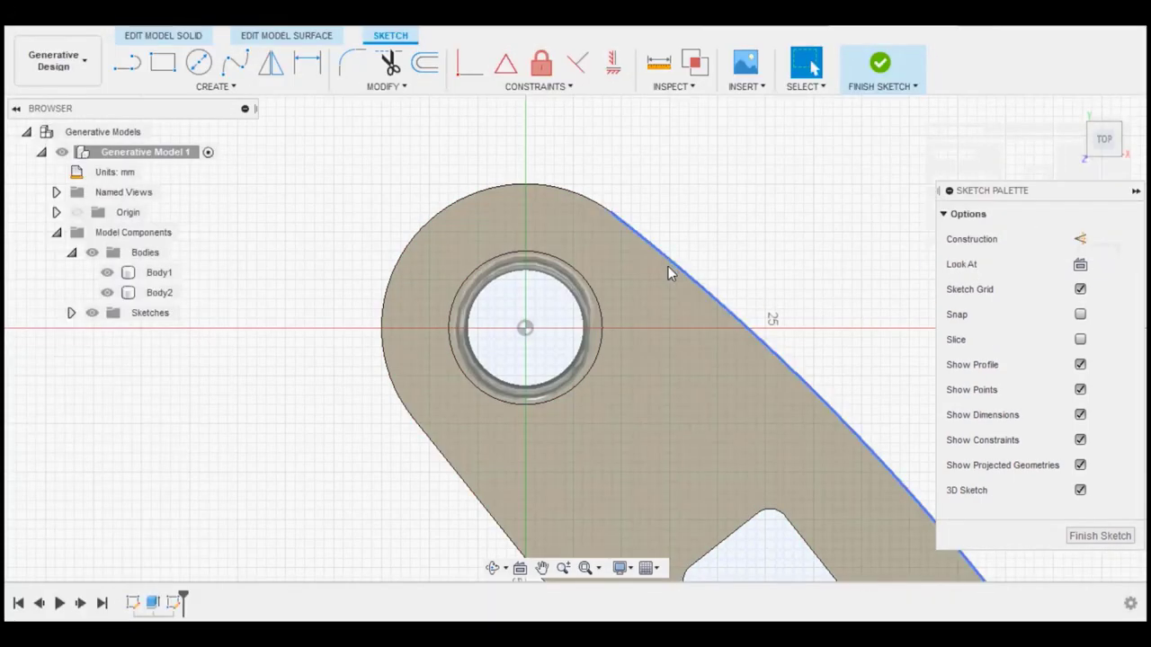
# - Offset the projected hole circle about 1 mm to form a ring
pyautogui.click(424, 63)
pyautogui.click(538, 269)
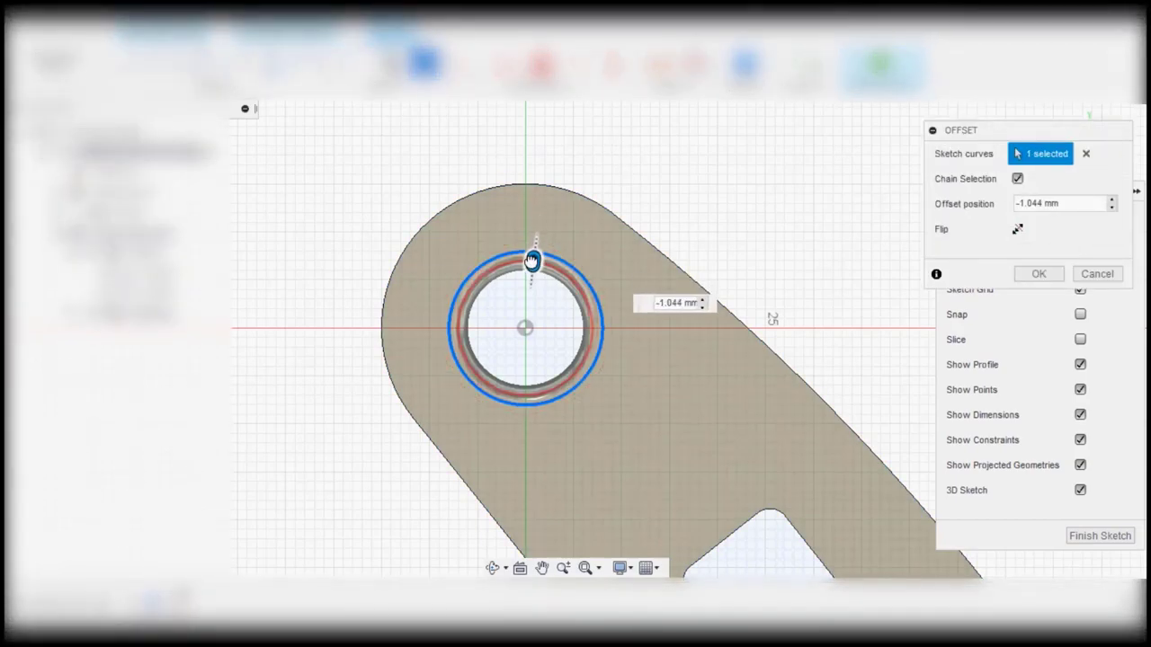
pyautogui.press('Return')
pyautogui.keyDown('shift'); pyautogui.moveTo(533, 267); pyautogui.dragTo(634, 249, button='middle'); pyautogui.keyUp('shift')
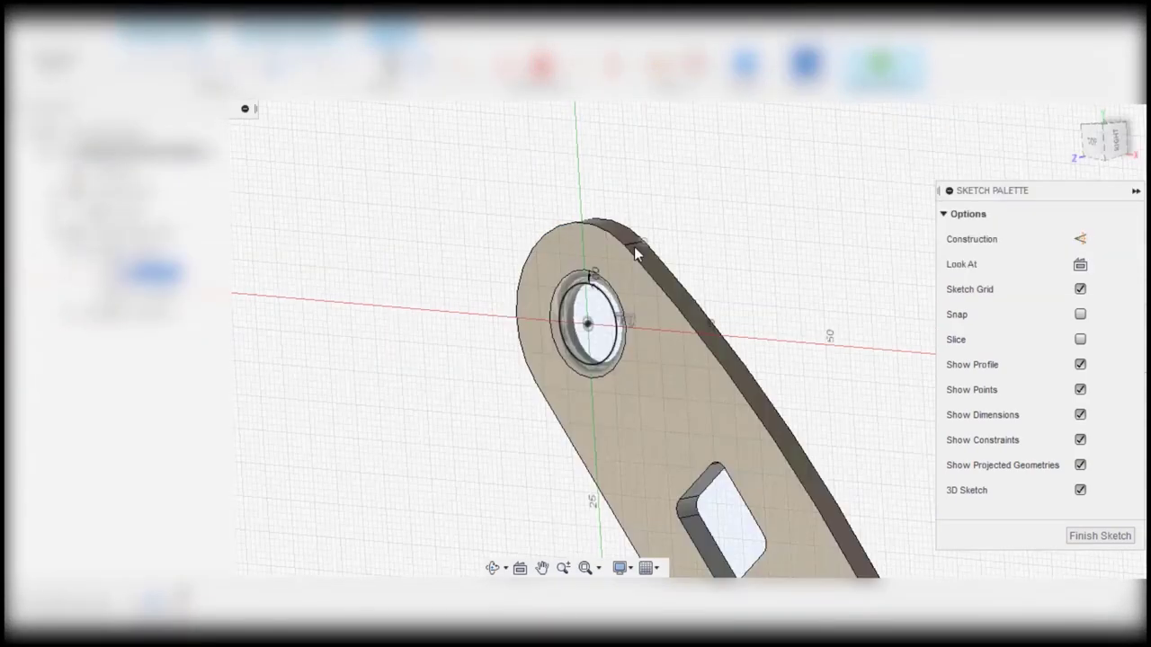
pyautogui.scroll(3, 629, 261)
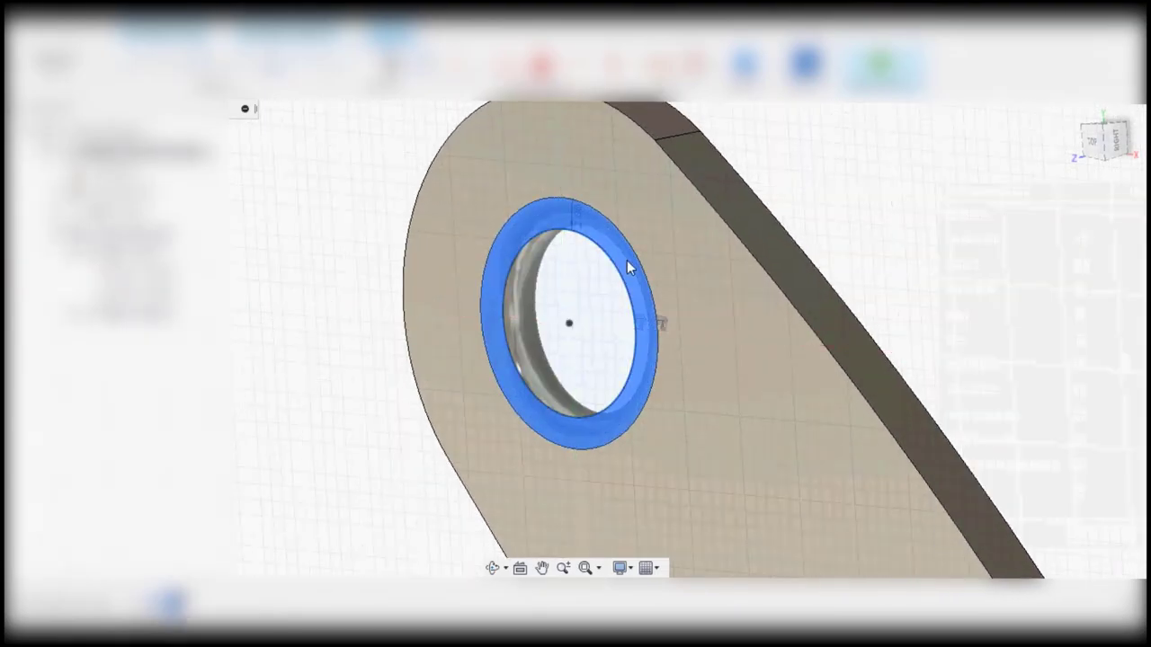
# - Extrude the ring -4 mm as a New Body, creating Body3
pyautogui.press('e')
pyautogui.scroll(-2, 526, 295)
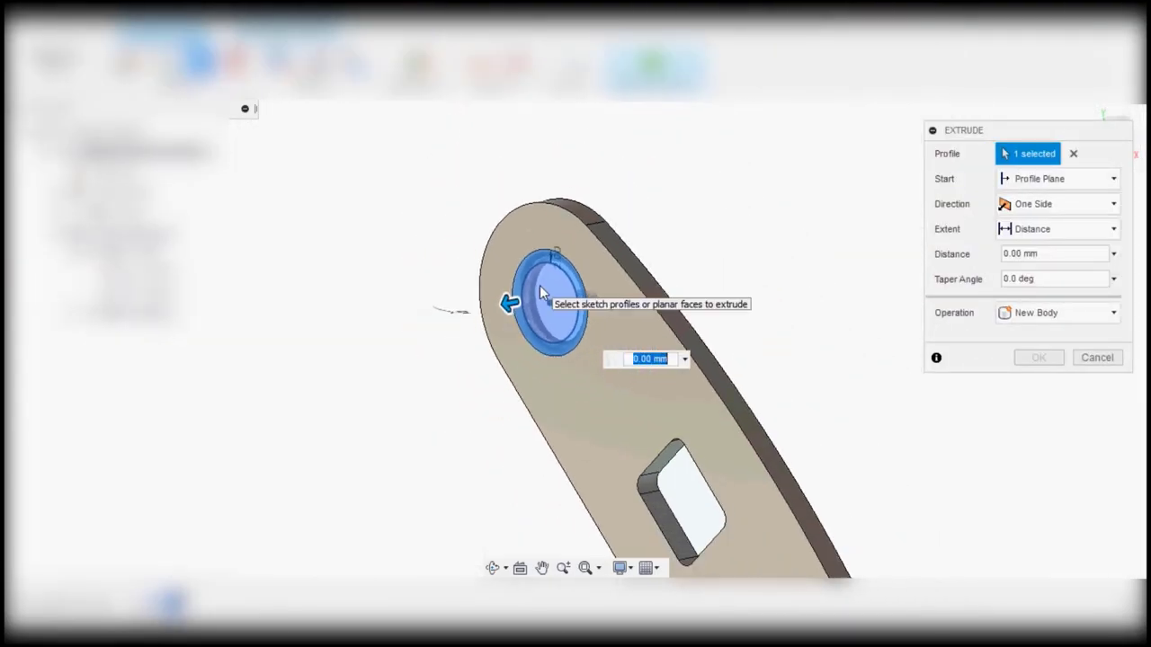
pyautogui.moveTo(526, 301); pyautogui.dragTo(653, 254)
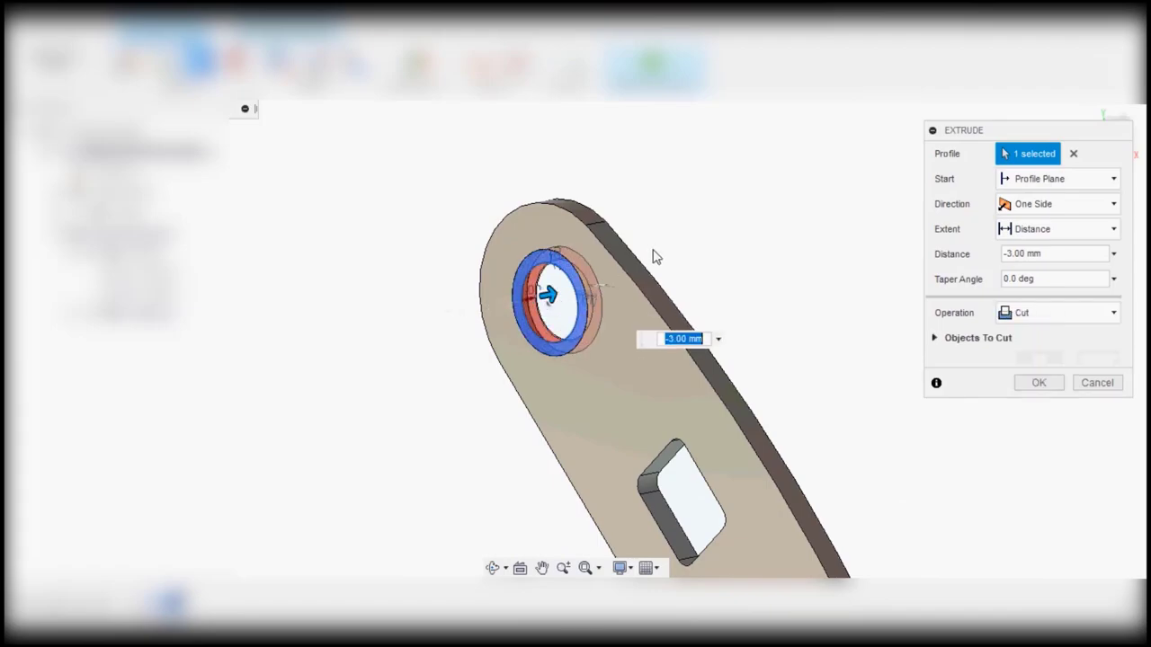
pyautogui.keyDown('shift'); pyautogui.moveTo(653, 254); pyautogui.dragTo(683, 382, button='middle'); pyautogui.keyUp('shift')
pyautogui.press('Down')
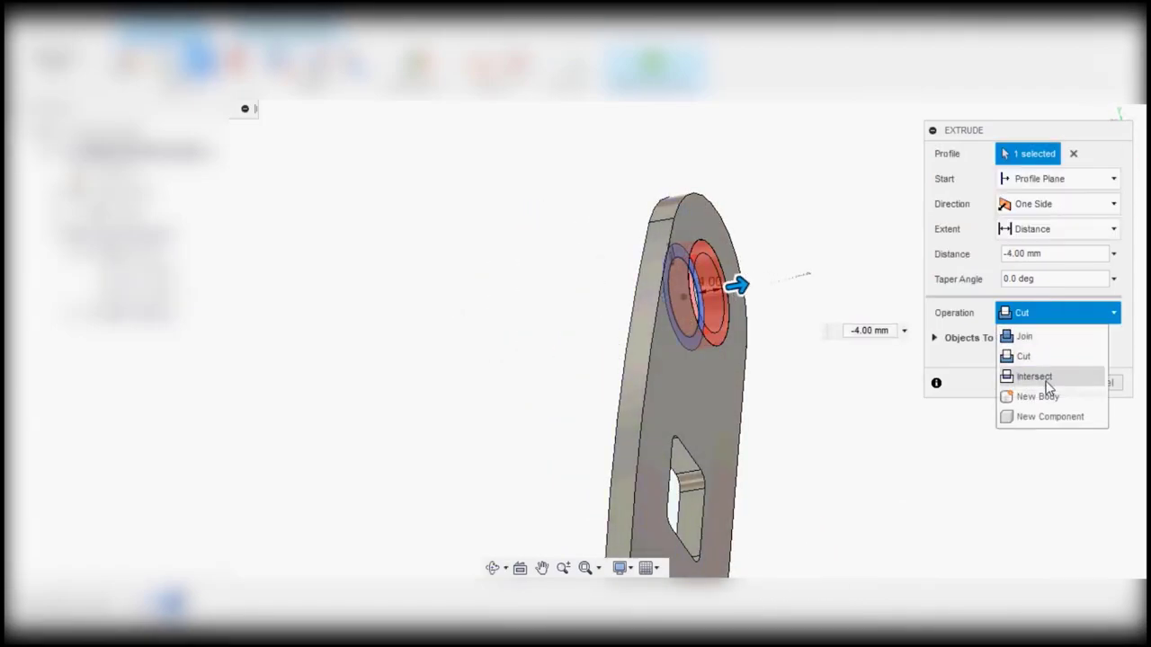
pyautogui.click(1042, 396)
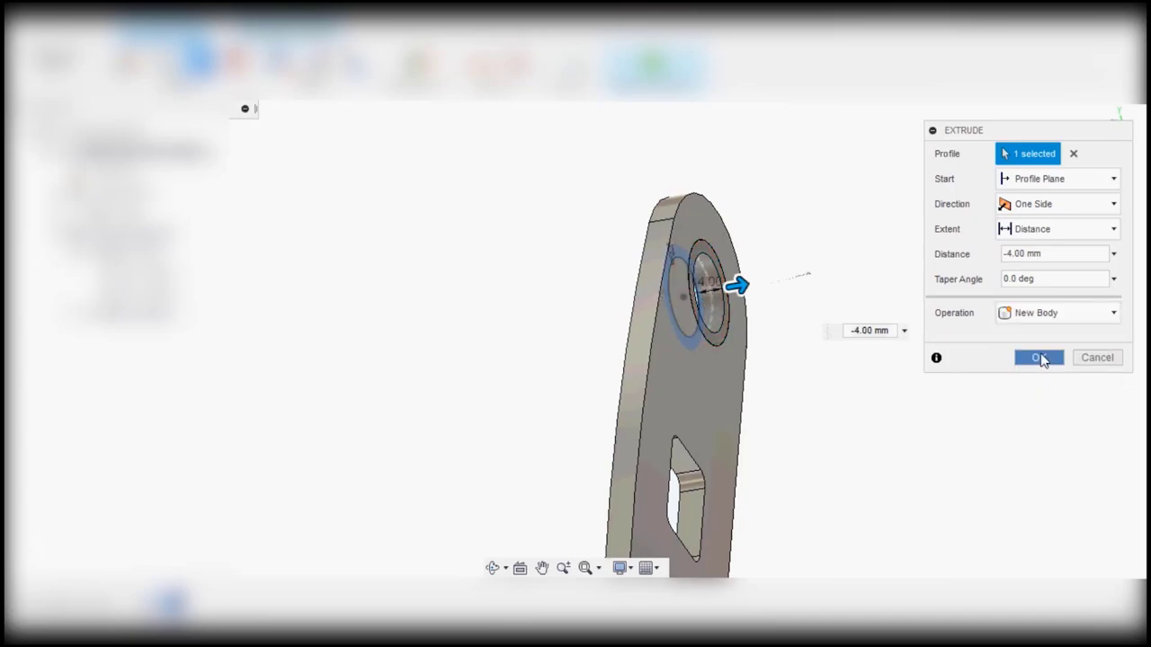
pyautogui.click(1039, 358)
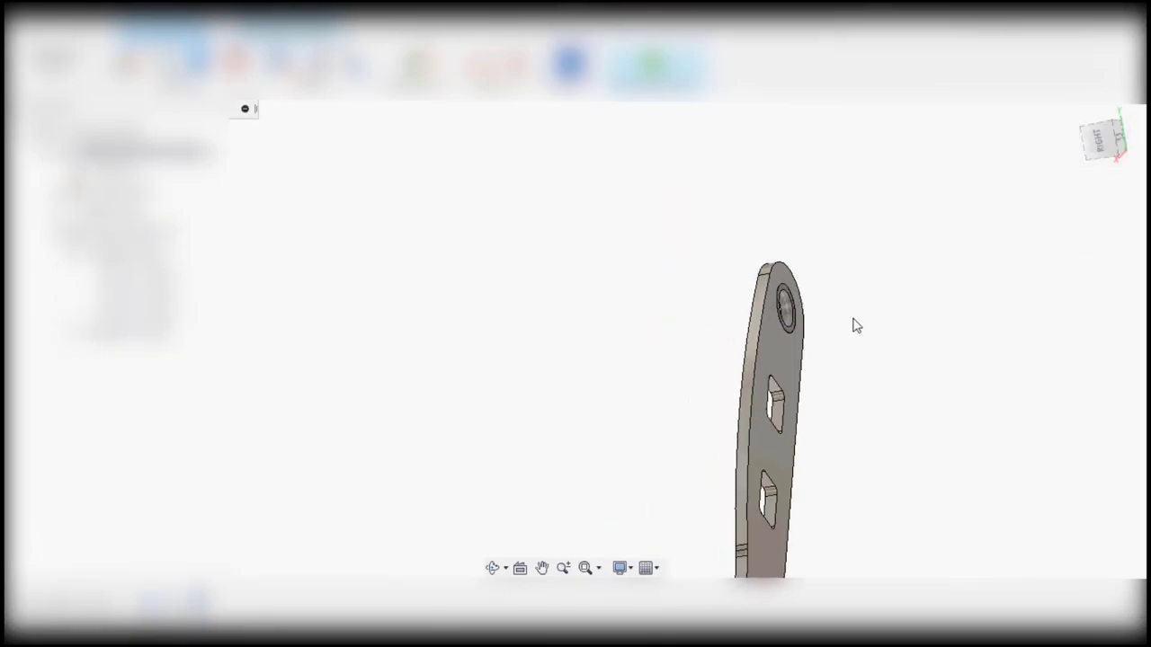
# - Go to Home view, then look at the part from the Top, panning slightly
pyautogui.click(1074, 109)
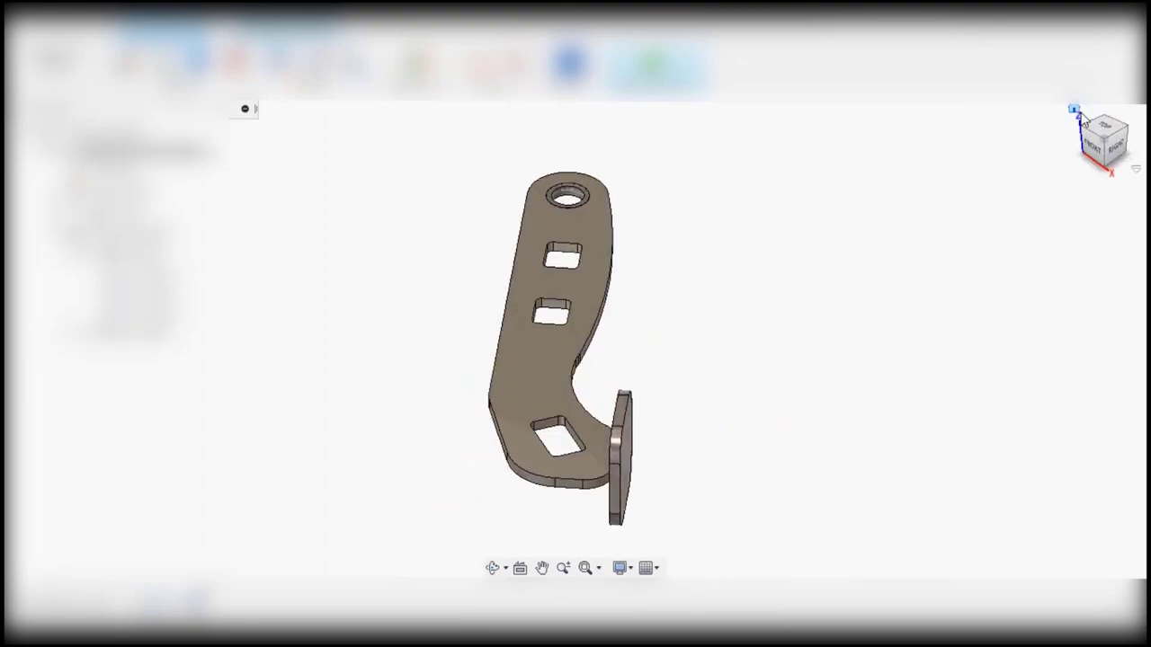
pyautogui.click(1105, 131)
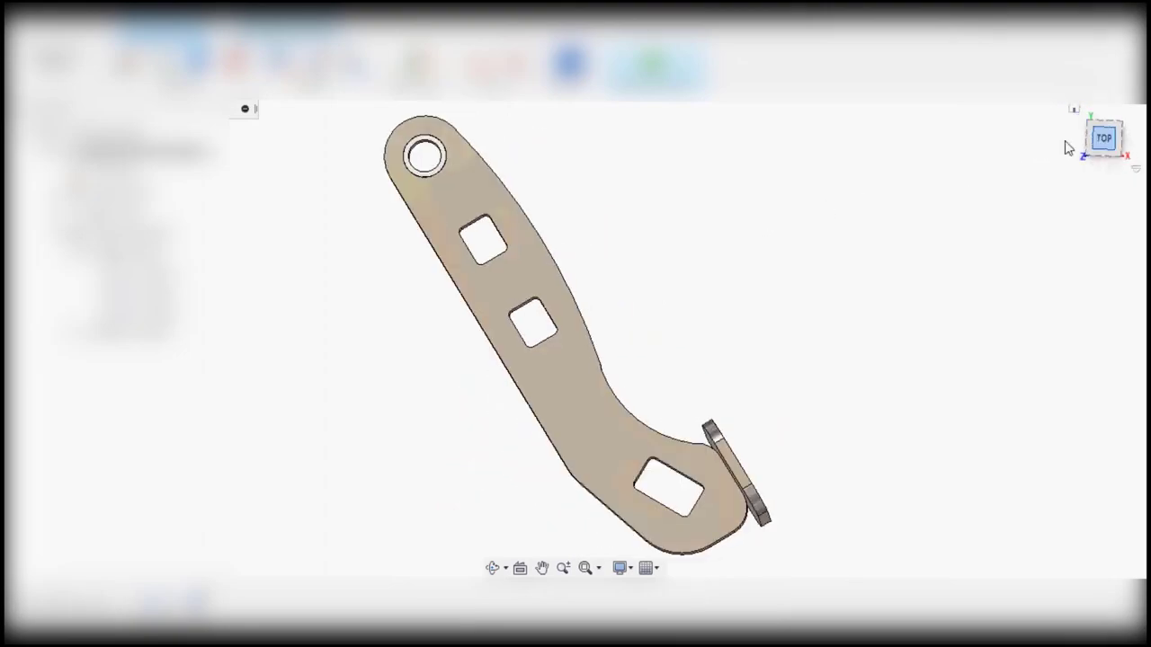
pyautogui.moveTo(666, 227); pyautogui.dragTo(685, 237, button='middle')
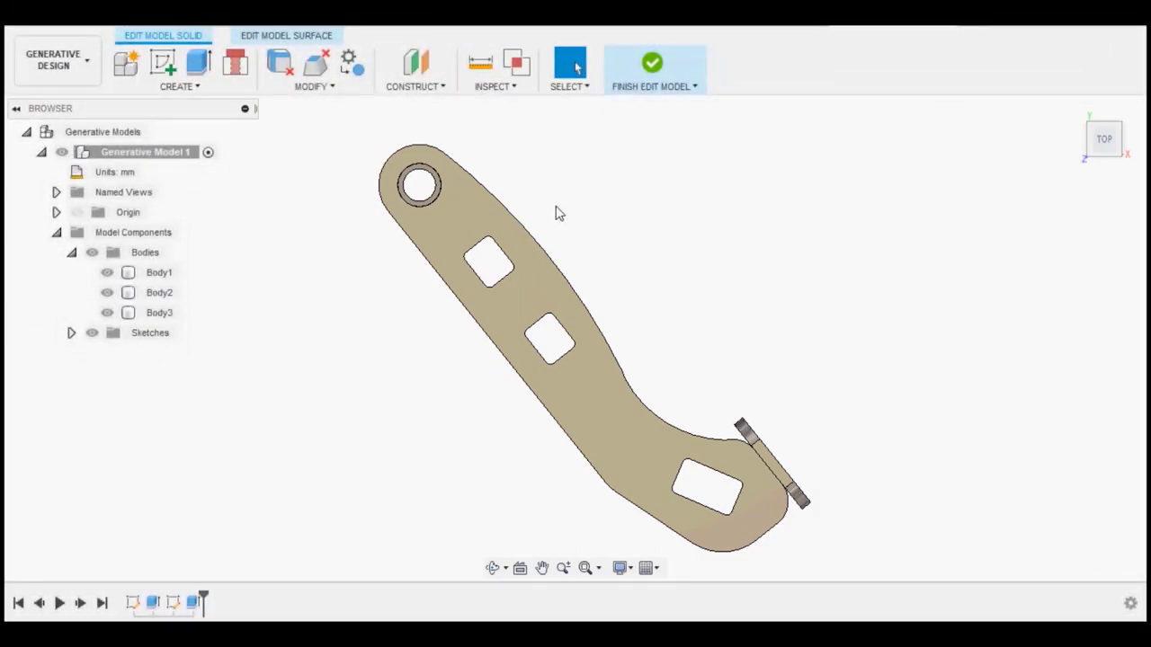
# - Start a connector obstacle on the pivot hole edge with shaft diameter 11.85 mm
pyautogui.click(231, 69)
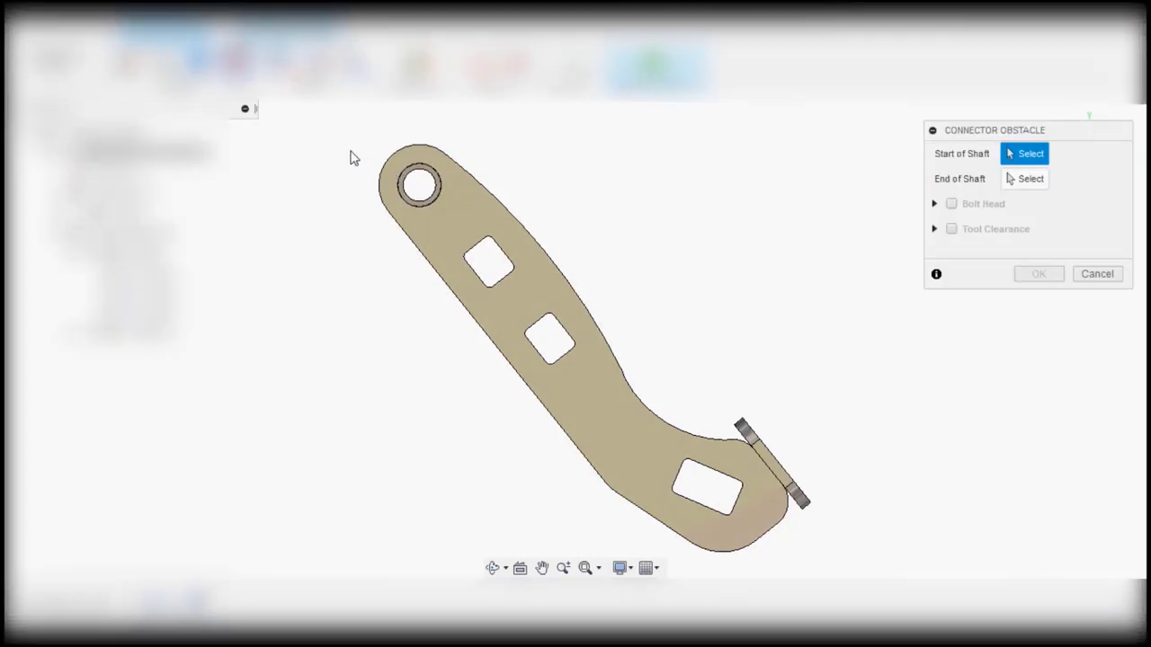
pyautogui.scroll(1, 372, 213)
pyautogui.scroll(1, 411, 236)
pyautogui.scroll(1, 419, 234)
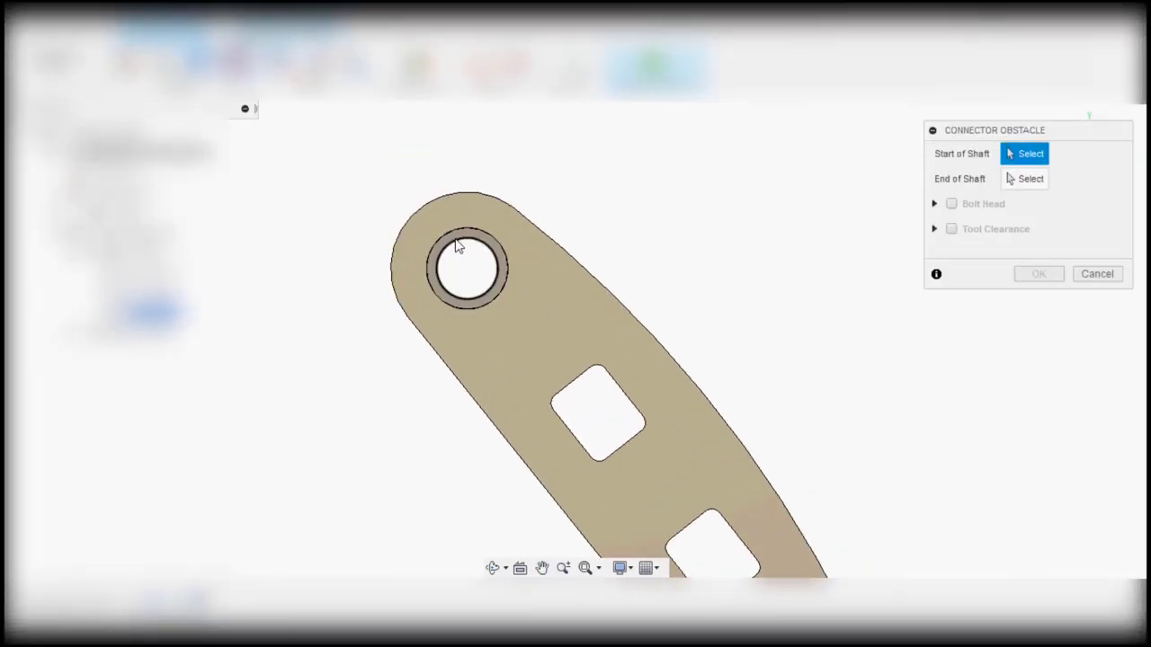
pyautogui.click(457, 246)
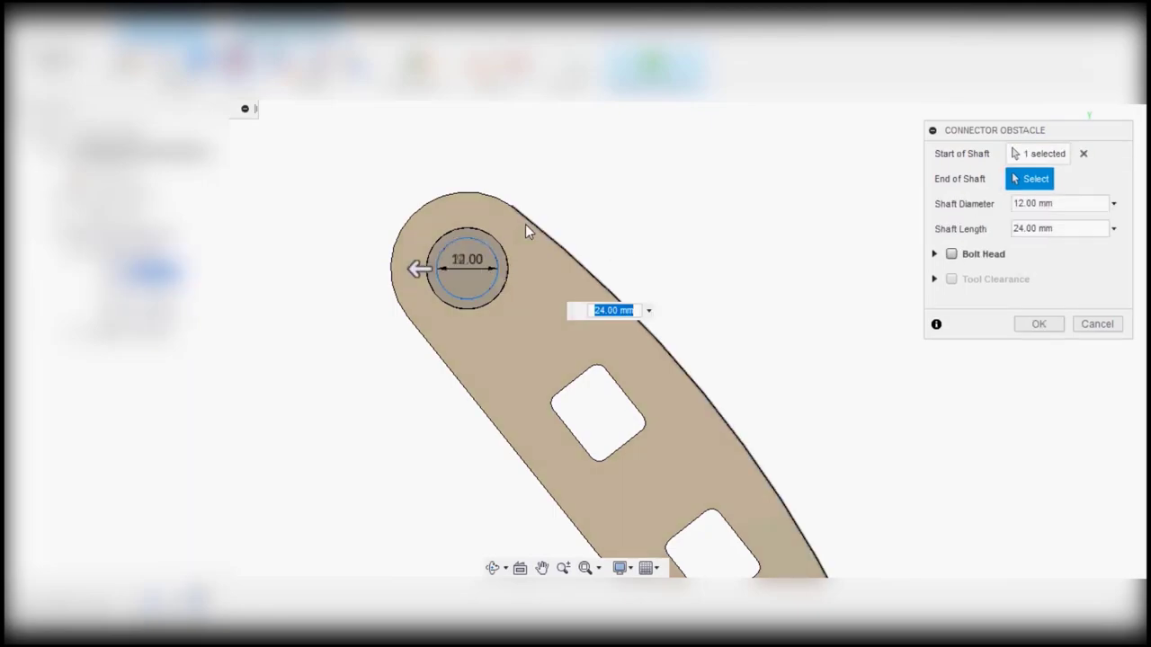
pyautogui.keyDown('shift'); pyautogui.moveTo(527, 231); pyautogui.dragTo(575, 180, button='middle'); pyautogui.keyUp('shift')
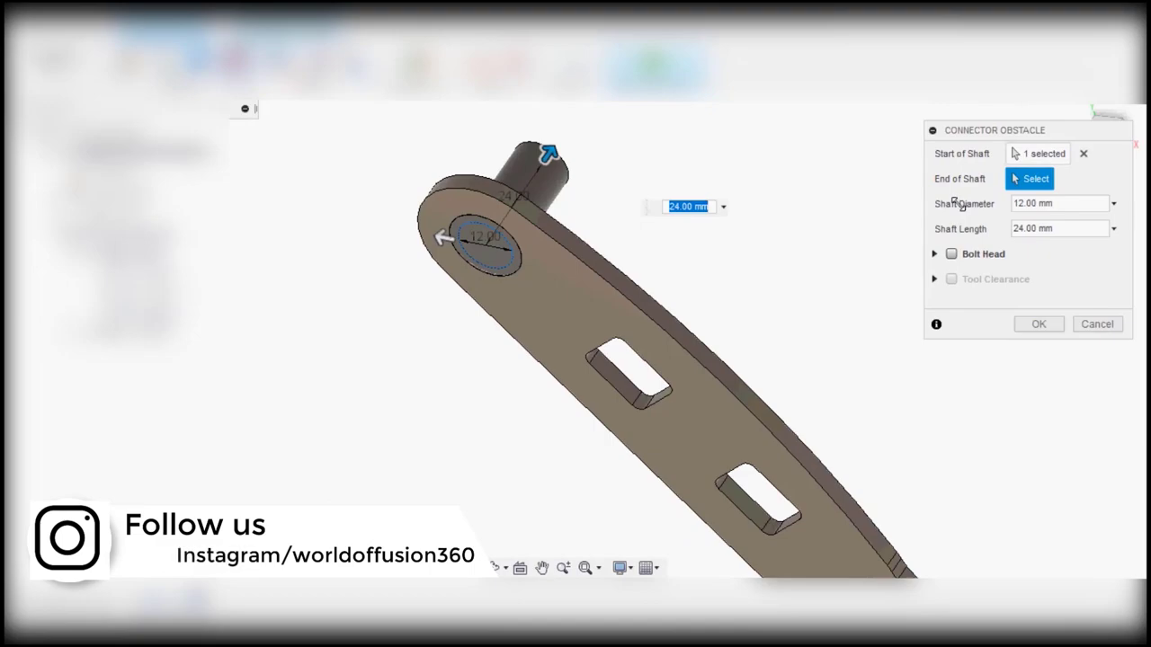
pyautogui.moveTo(1073, 203); pyautogui.dragTo(999, 202)
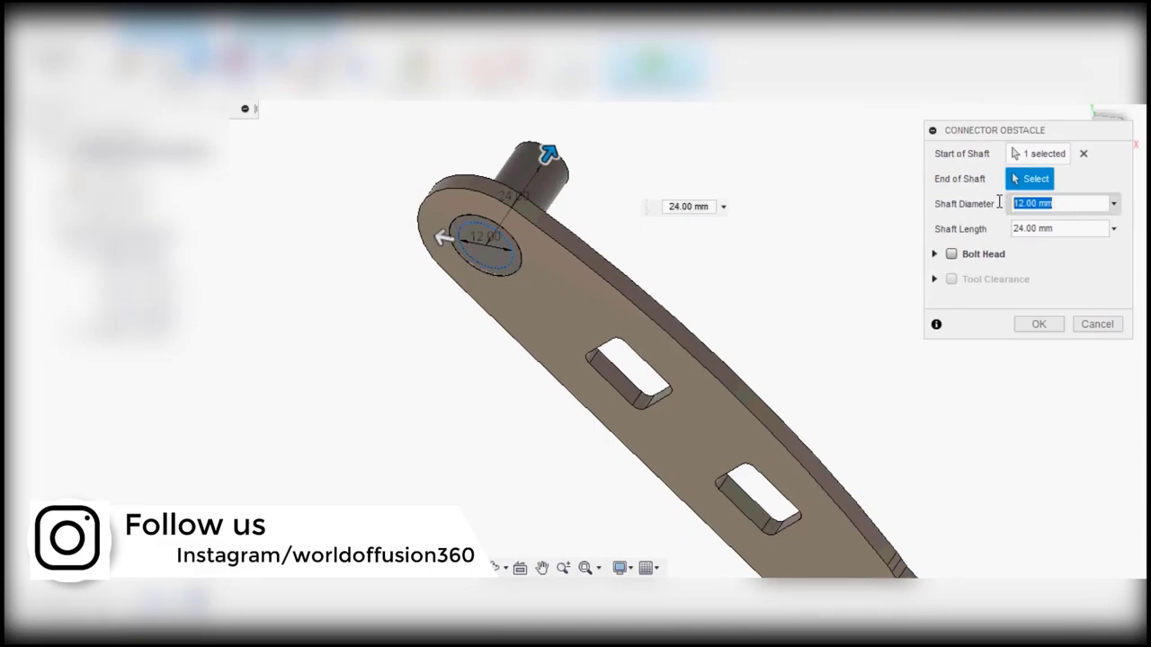
pyautogui.press('Tab')
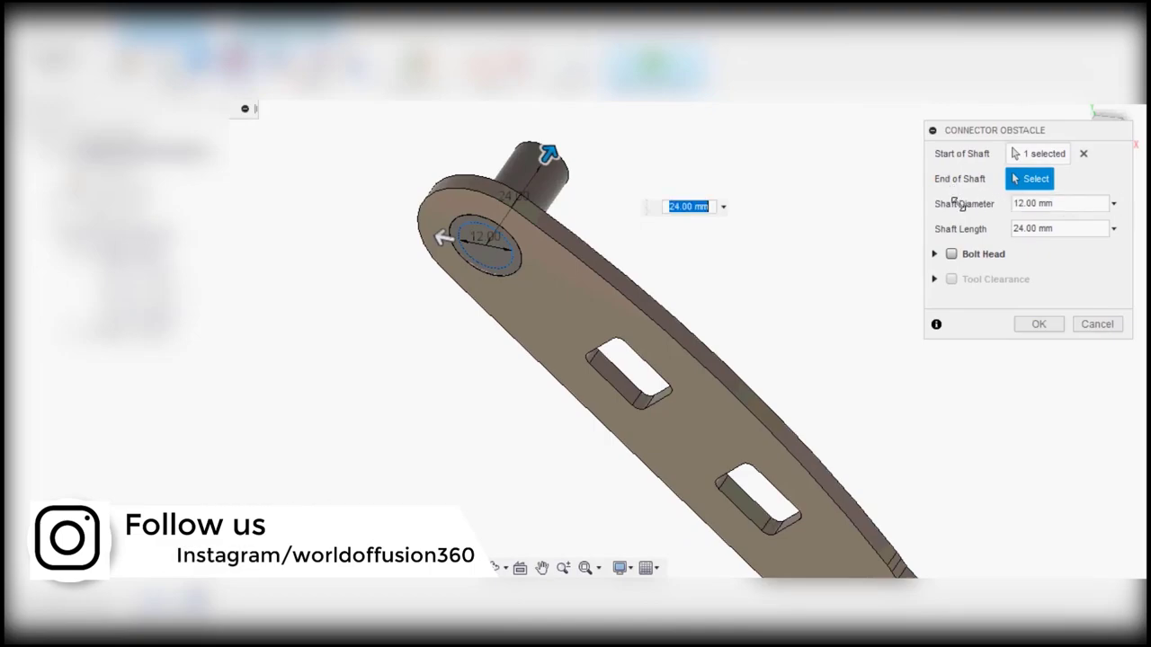
pyautogui.moveTo(1074, 201); pyautogui.dragTo(1000, 205)
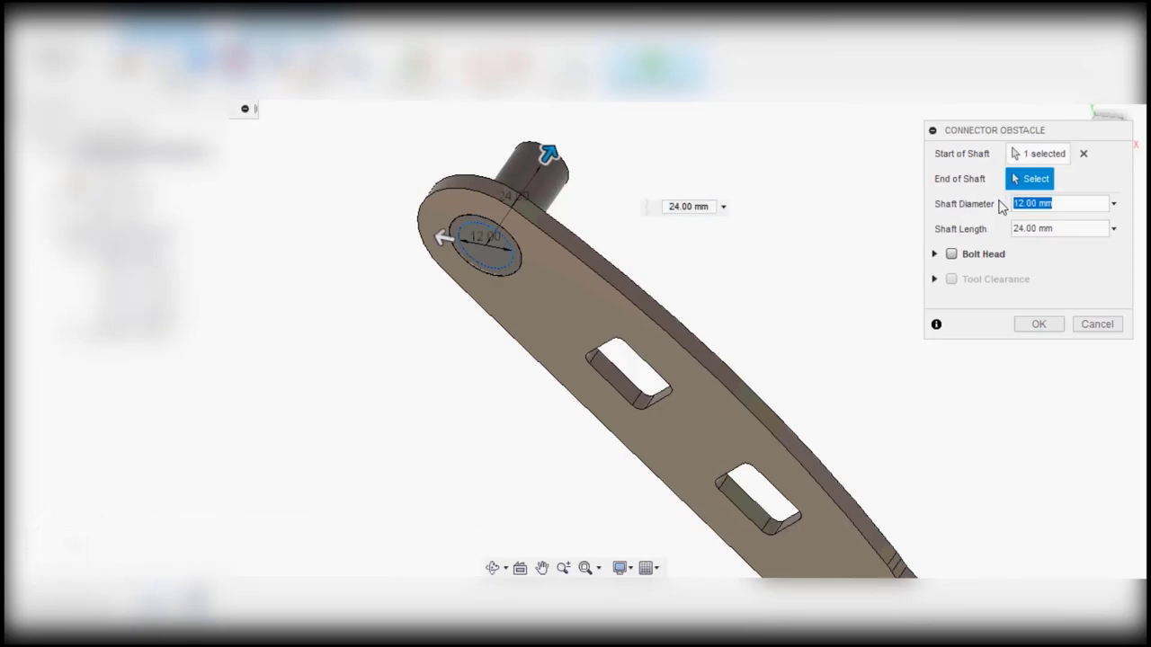
pyautogui.write('11.')
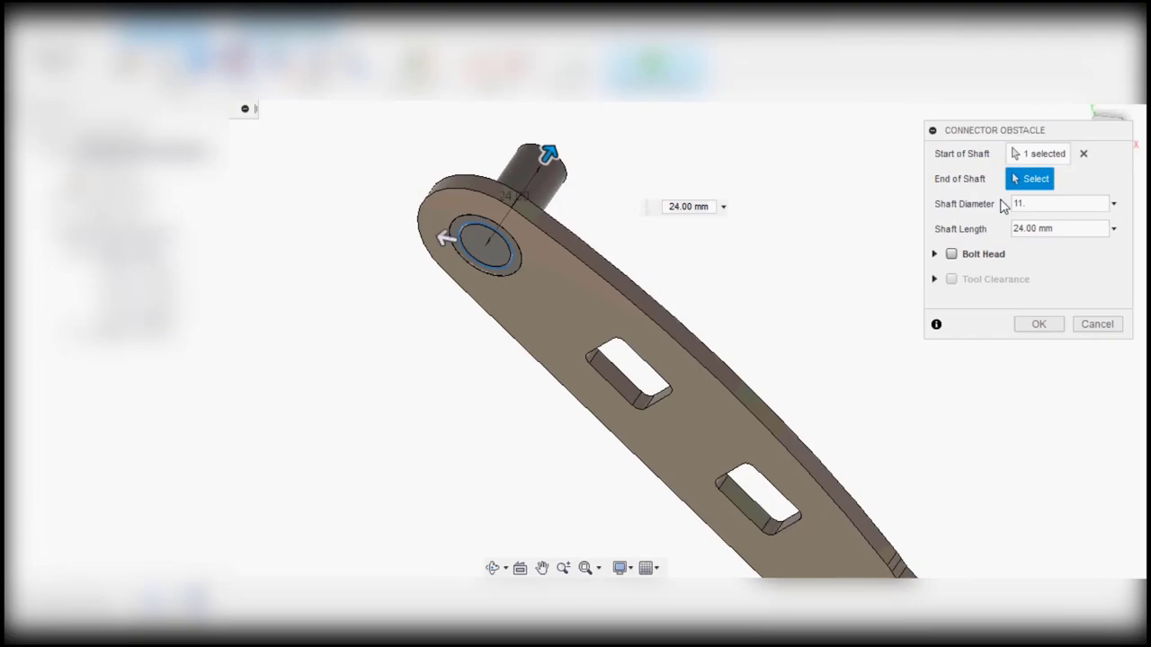
pyautogui.write('85')
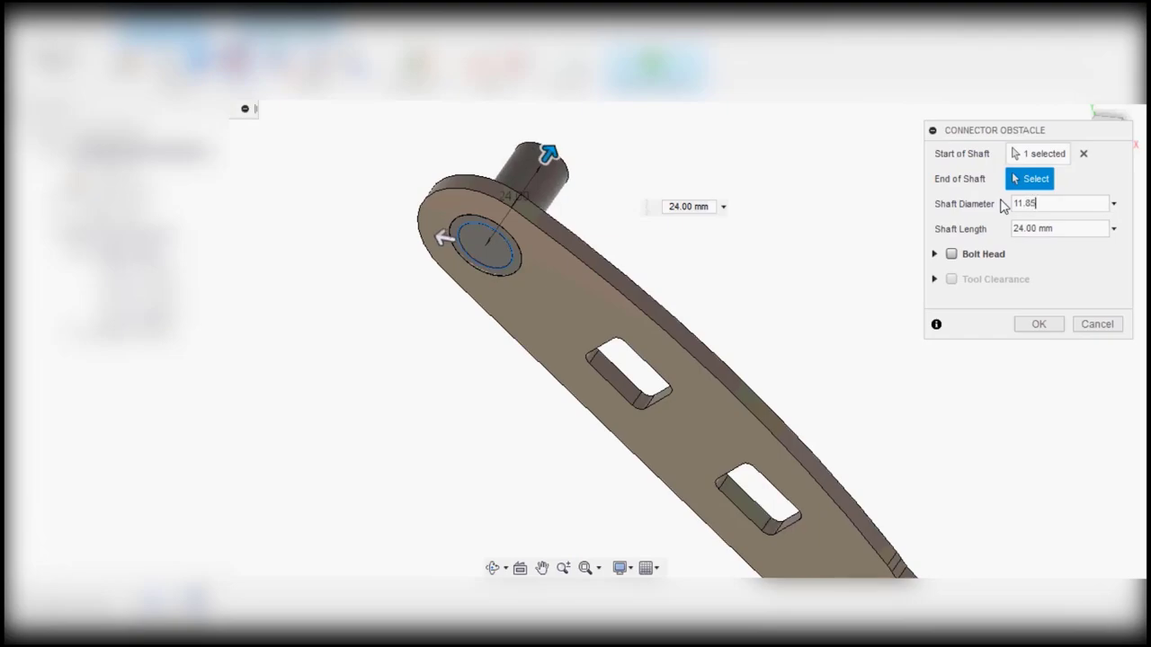
# - Add bolt heads on both sides, shaft length 4 mm, head length 10 mm, and confirm
pyautogui.click(951, 255)
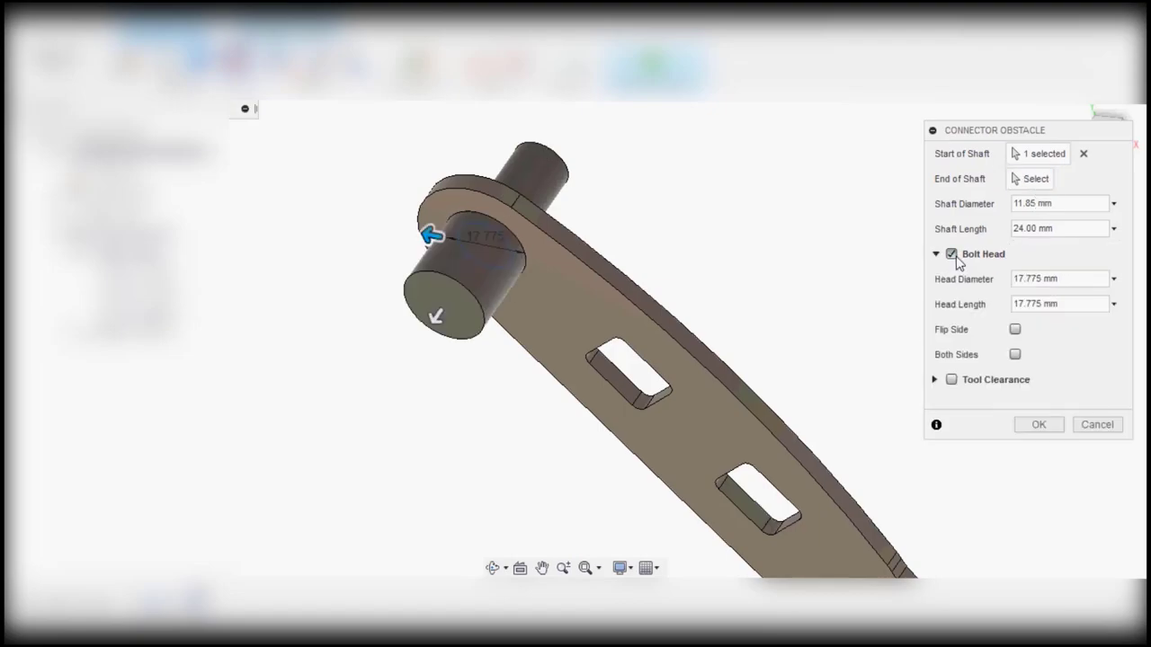
pyautogui.click(1014, 355)
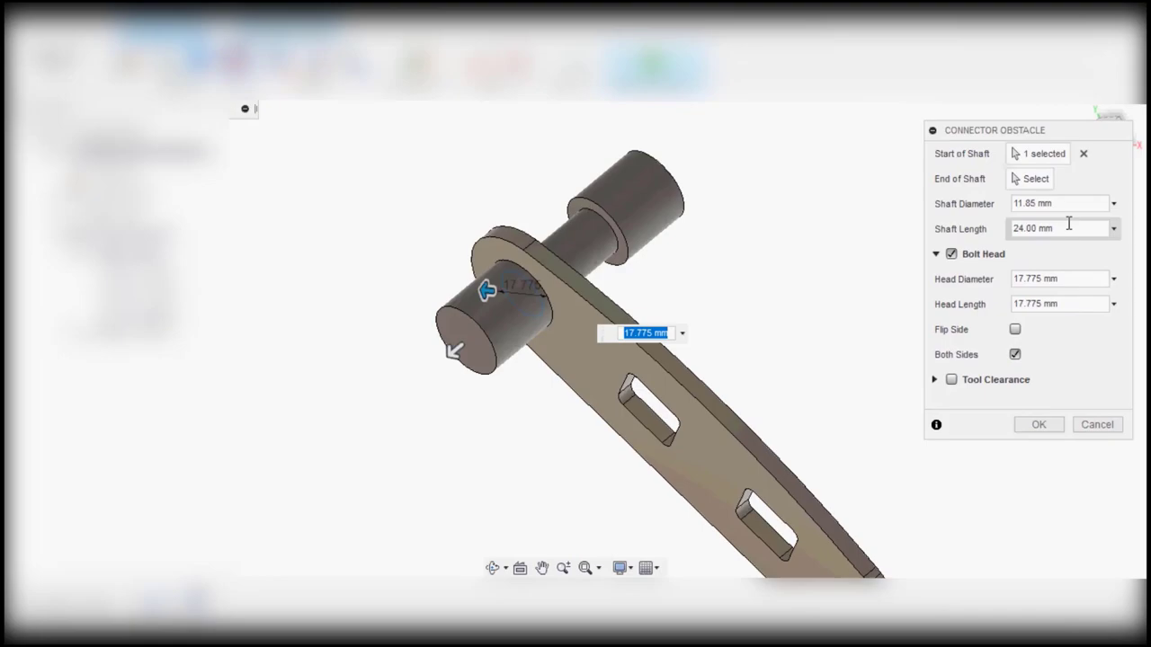
pyautogui.moveTo(1068, 230); pyautogui.dragTo(1002, 235)
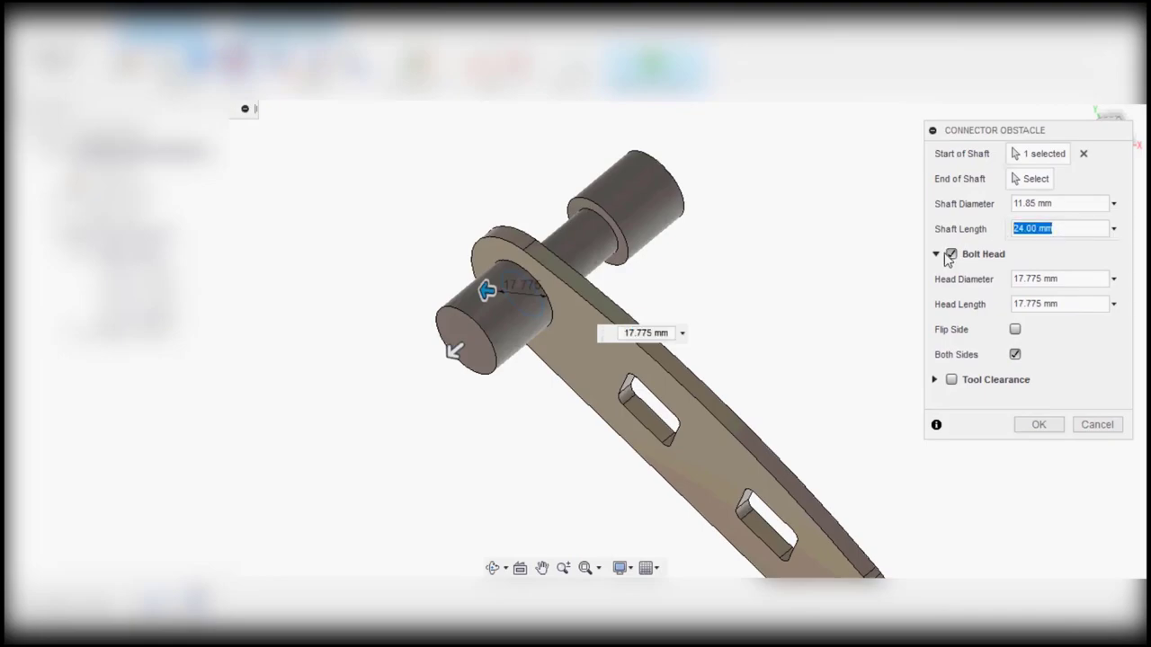
pyautogui.write('4')
pyautogui.keyDown('shift'); pyautogui.moveTo(706, 322); pyautogui.dragTo(531, 286, button='middle'); pyautogui.keyUp('shift')
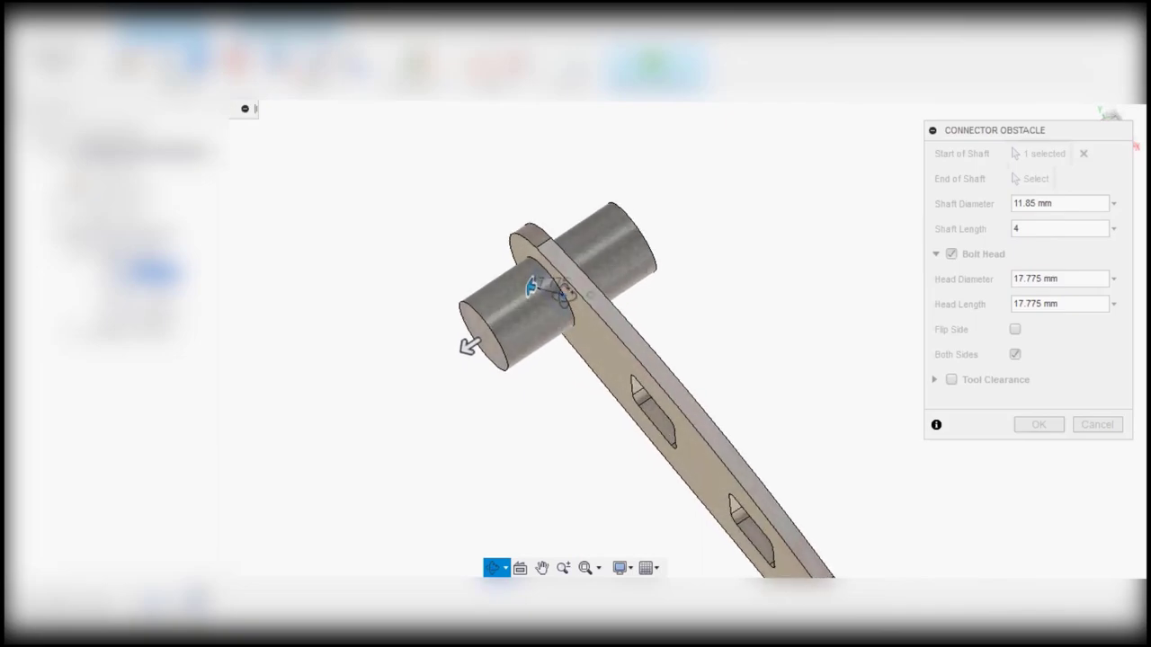
pyautogui.moveTo(1061, 303); pyautogui.dragTo(959, 311)
pyautogui.write('10')
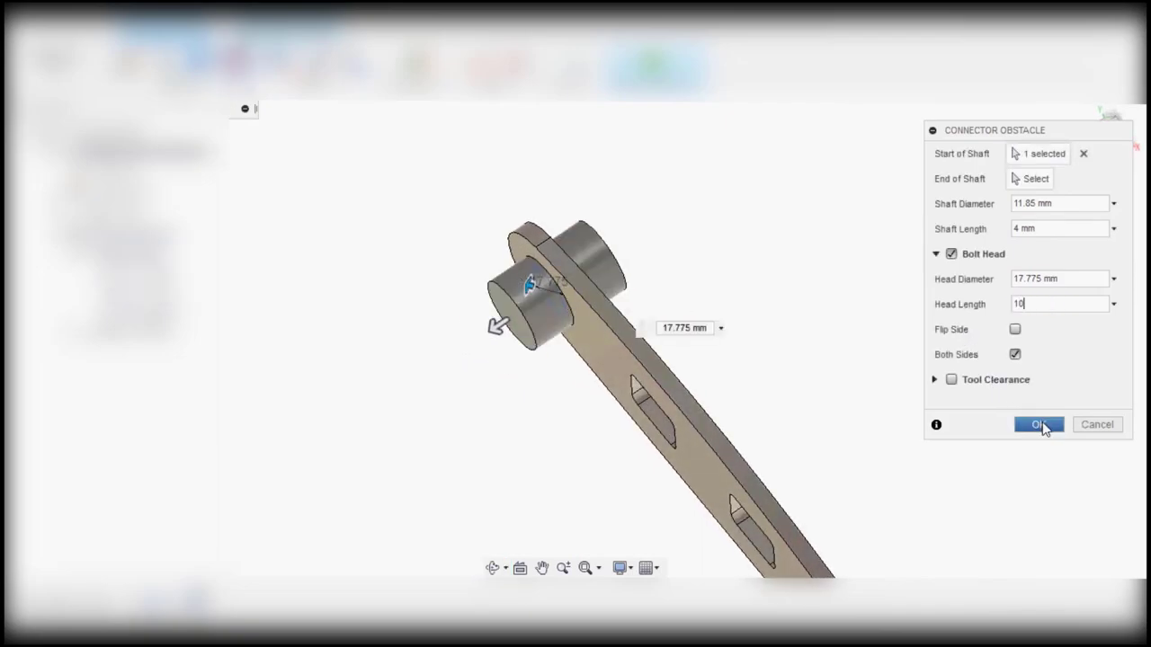
pyautogui.click(1043, 428)
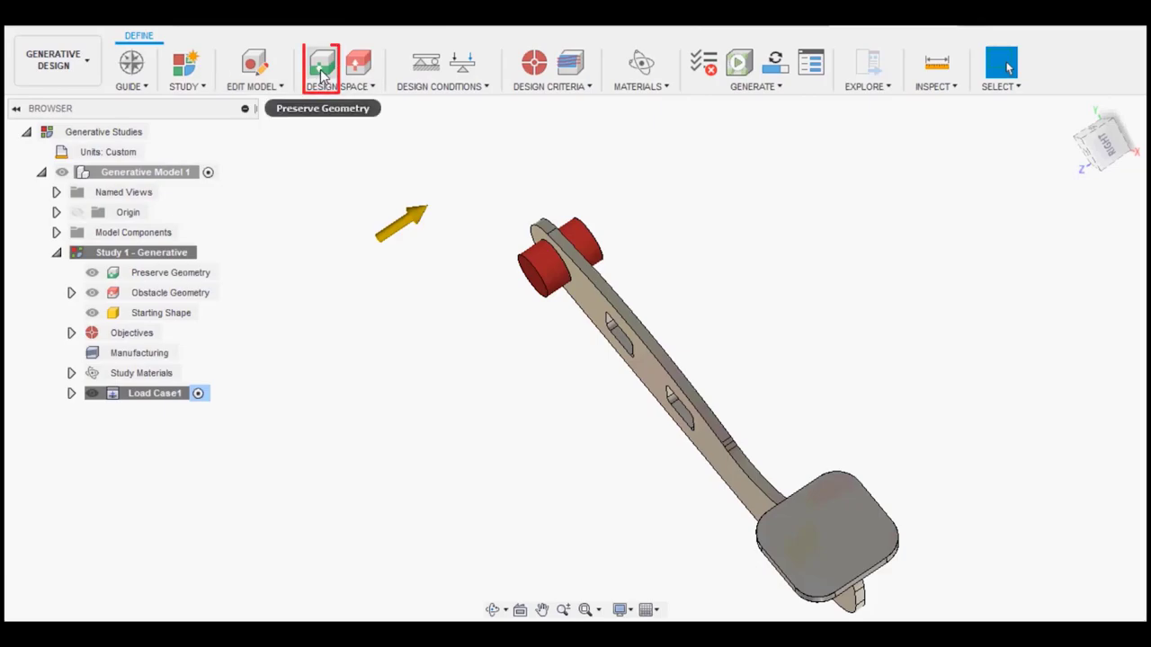
# - With obstacle geometry hidden, select the pivot ring and foot pad bodies as Preserve Geometry
pyautogui.click(321, 62)
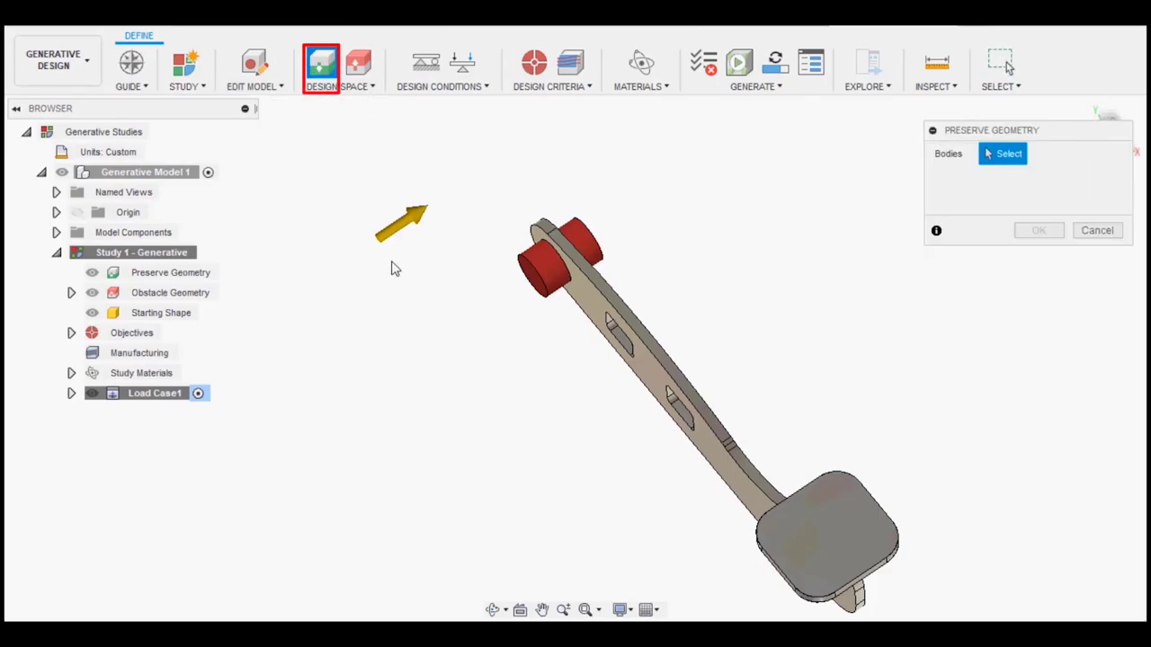
pyautogui.click(93, 294)
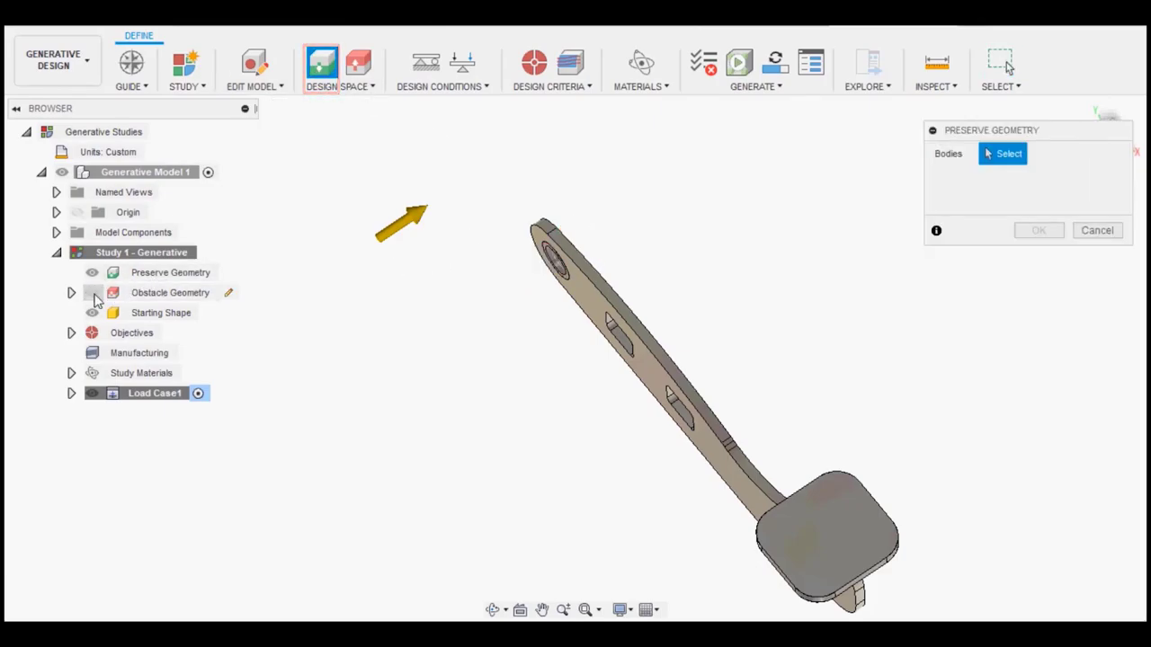
pyautogui.keyDown('shift'); pyautogui.moveTo(405, 329); pyautogui.dragTo(429, 283, button='middle'); pyautogui.keyUp('shift')
pyautogui.scroll(5, 472, 326)
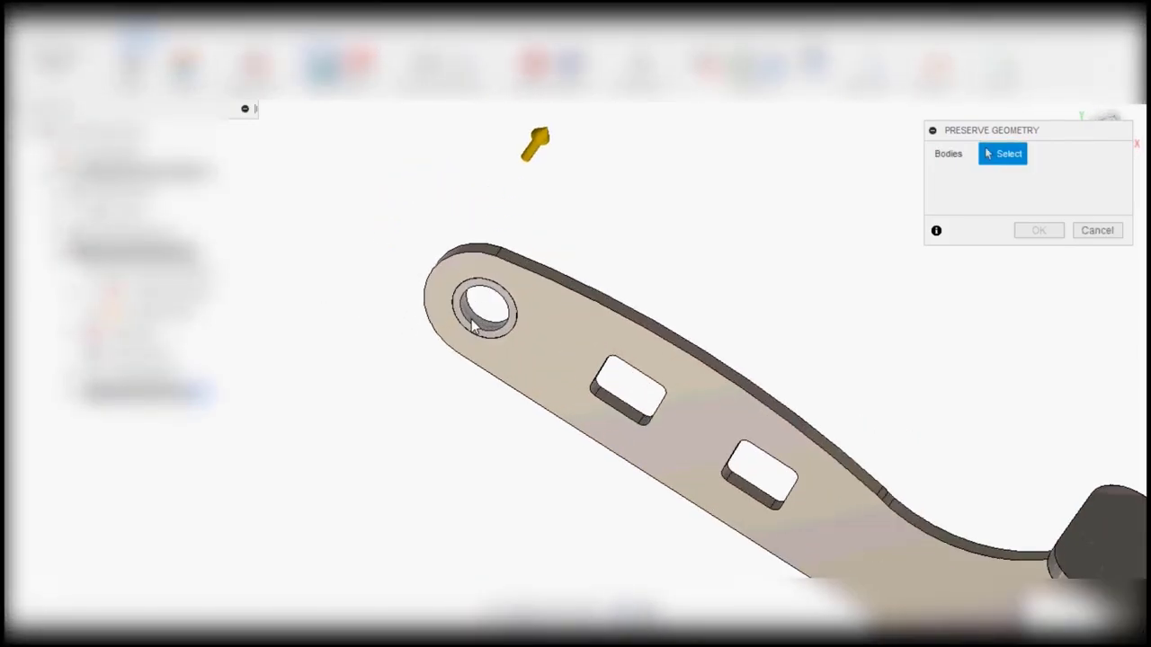
pyautogui.click(472, 326)
pyautogui.scroll(-3, 845, 335)
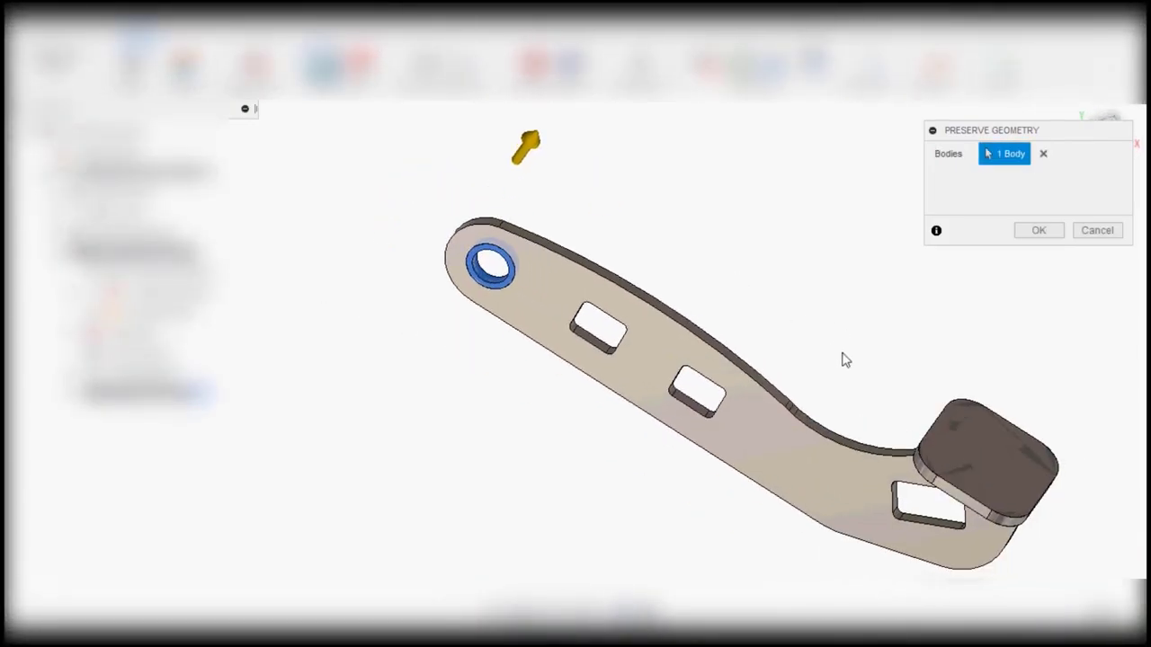
pyautogui.keyDown('shift'); pyautogui.moveTo(899, 416); pyautogui.dragTo(932, 380, button='middle'); pyautogui.keyUp('shift')
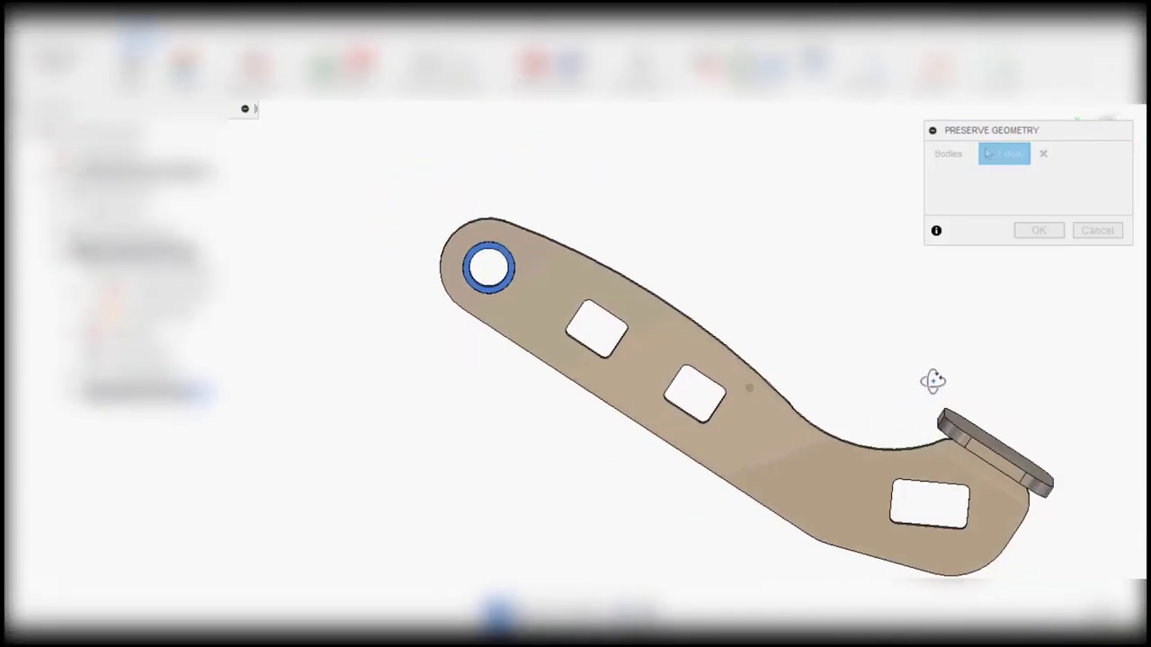
pyautogui.click(1007, 460)
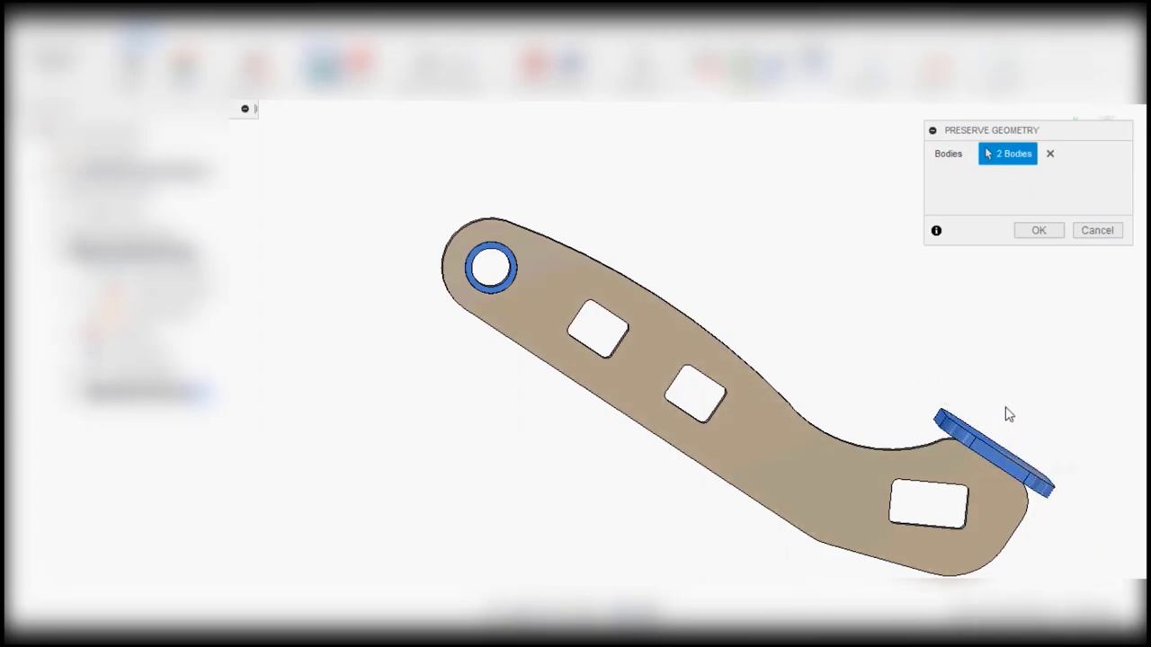
pyautogui.click(1035, 231)
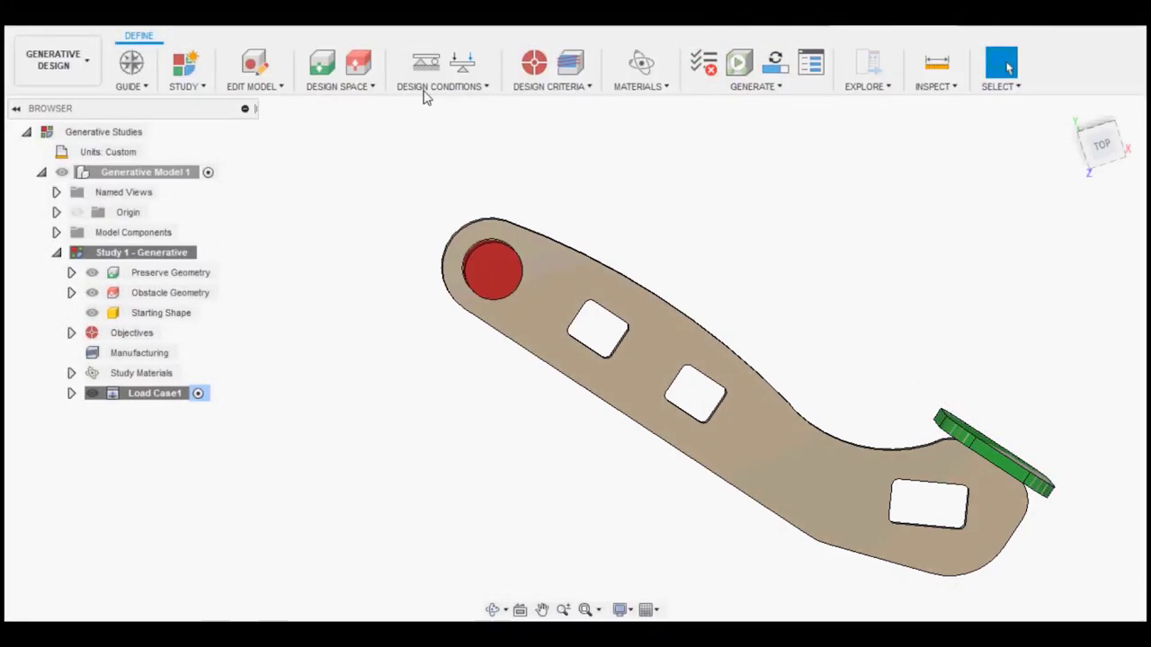
# - Add a Fixed constraint (Ux, Uy, Uz) on the pivot hole's inner face, with the obstacle hidden
pyautogui.click(427, 64)
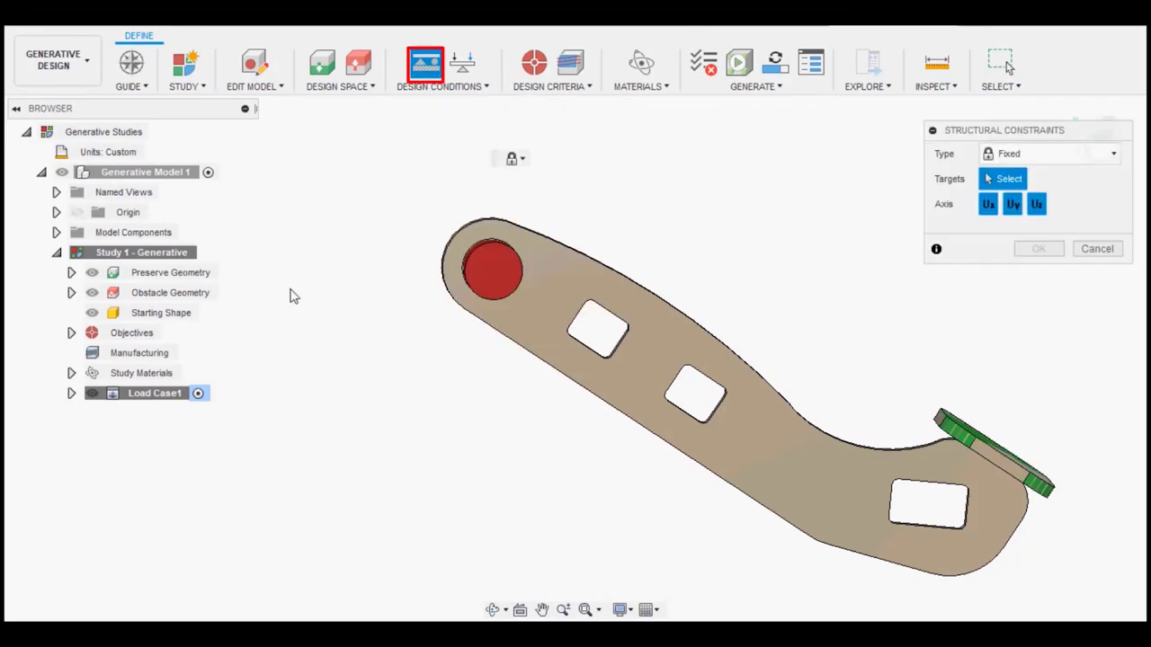
pyautogui.moveTo(152, 292)
pyautogui.click(93, 293)
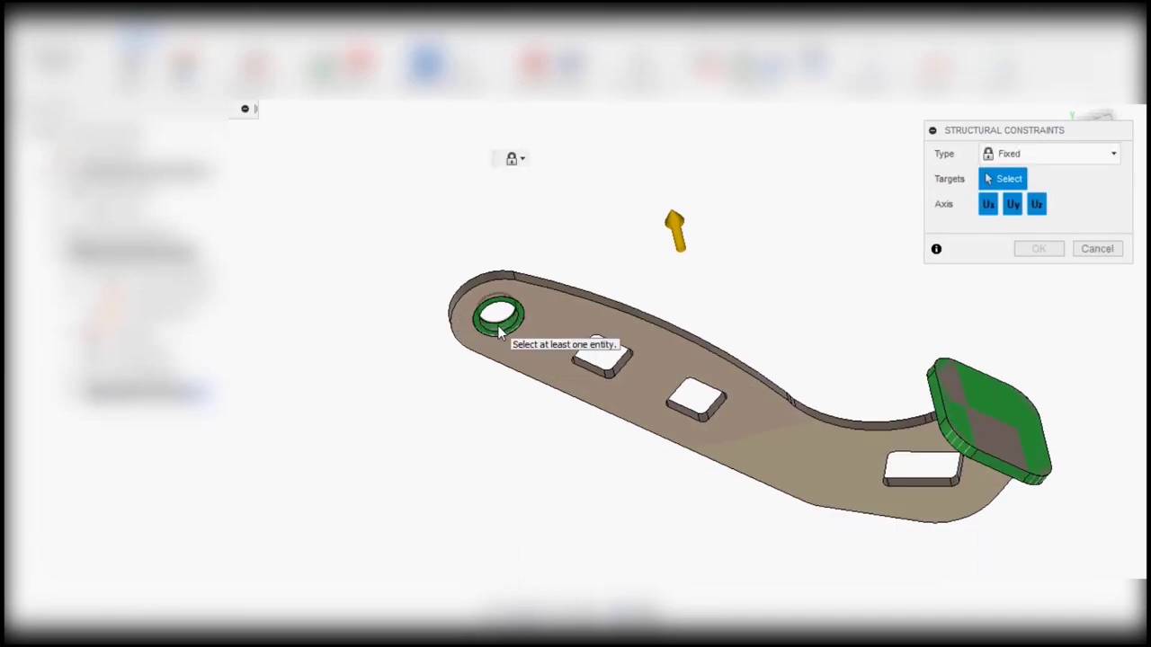
pyautogui.scroll(2, 499, 331)
pyautogui.scroll(2, 498, 326)
pyautogui.scroll(2, 497, 326)
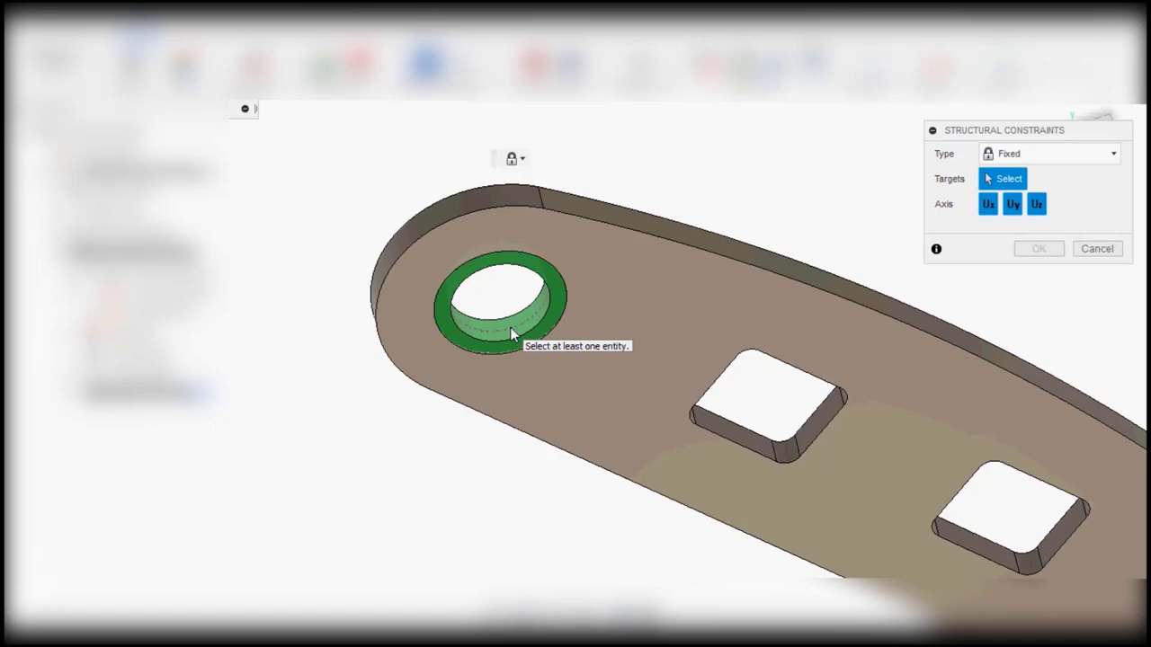
pyautogui.click(509, 329)
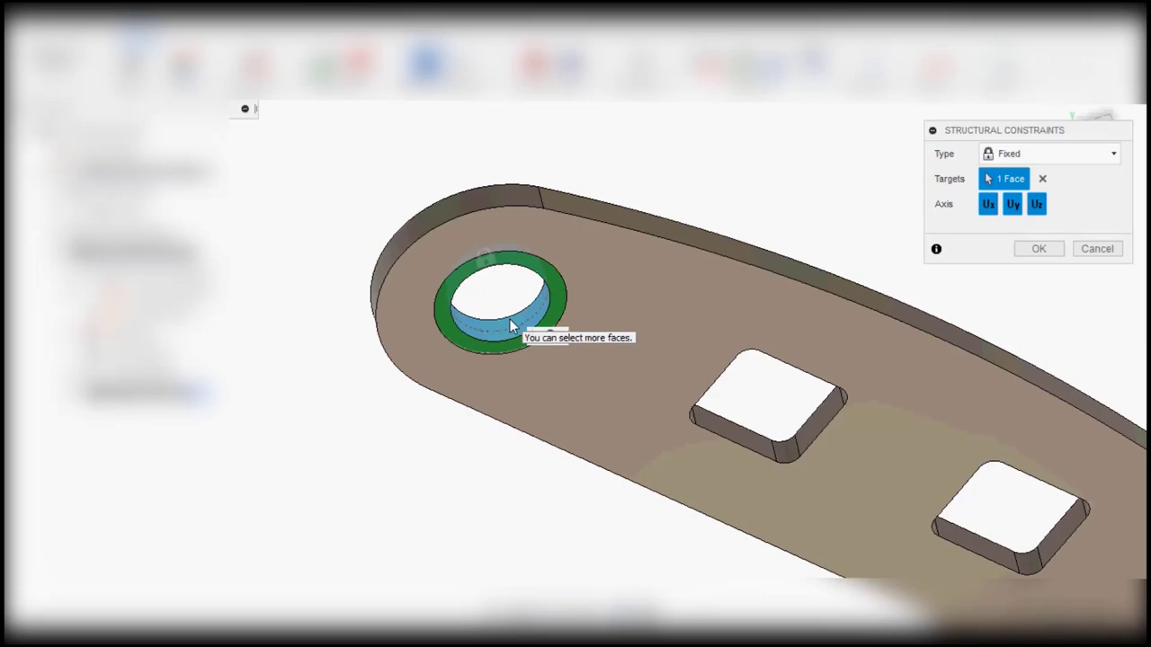
pyautogui.scroll(-1, 509, 318)
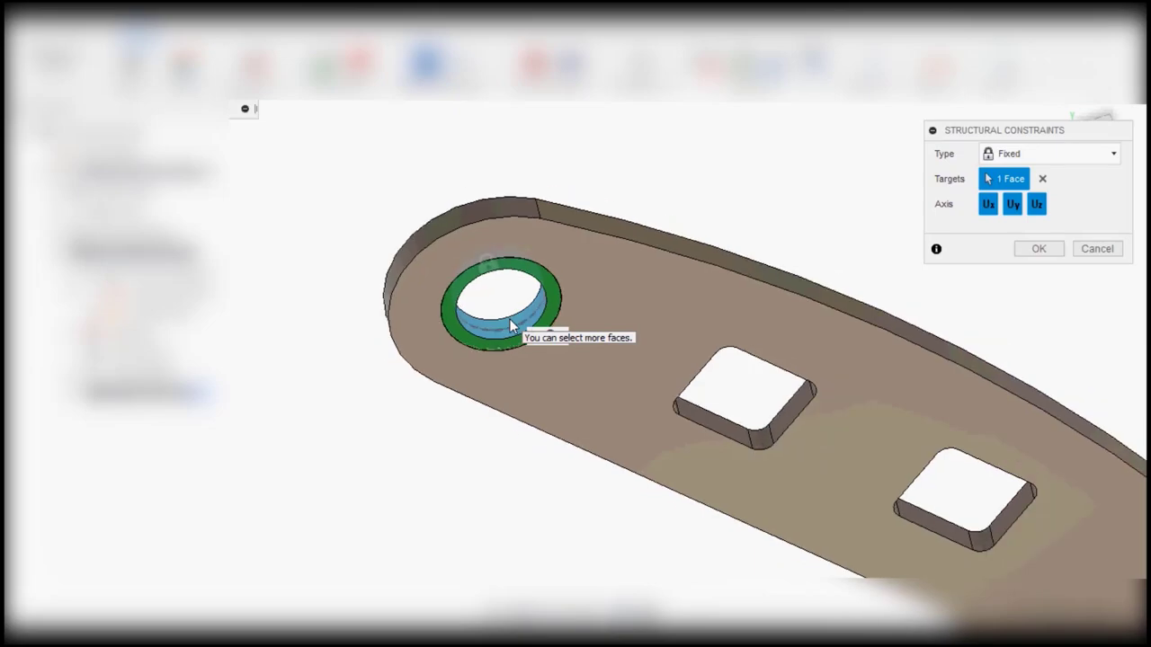
pyautogui.scroll(-1, 509, 318)
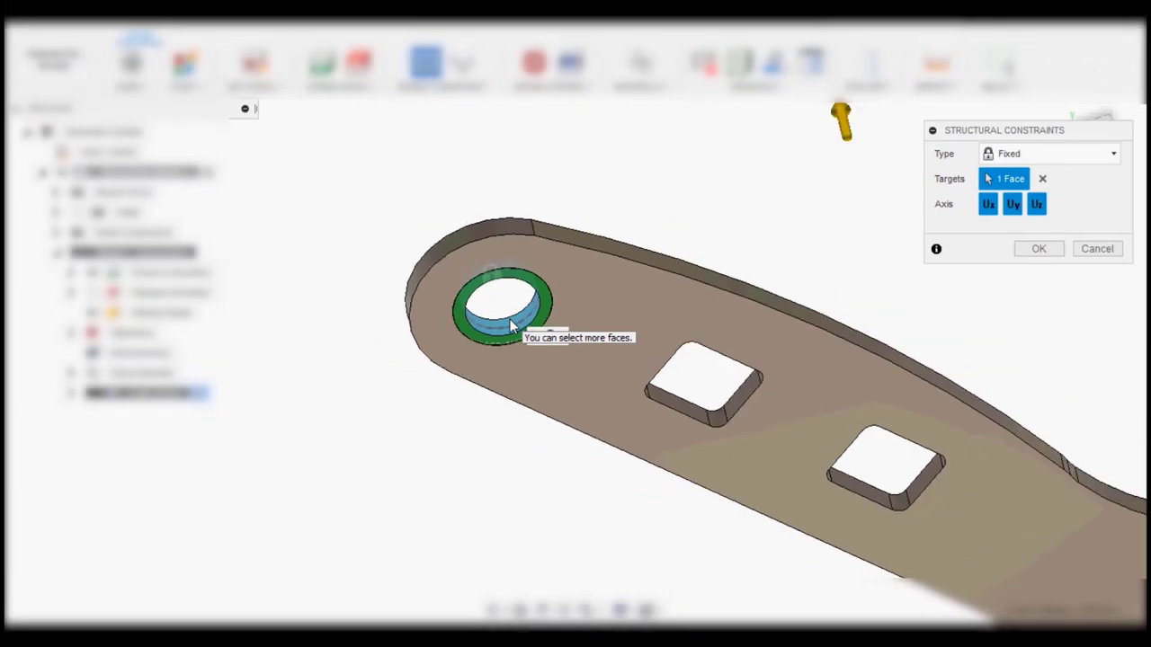
pyautogui.click(1027, 252)
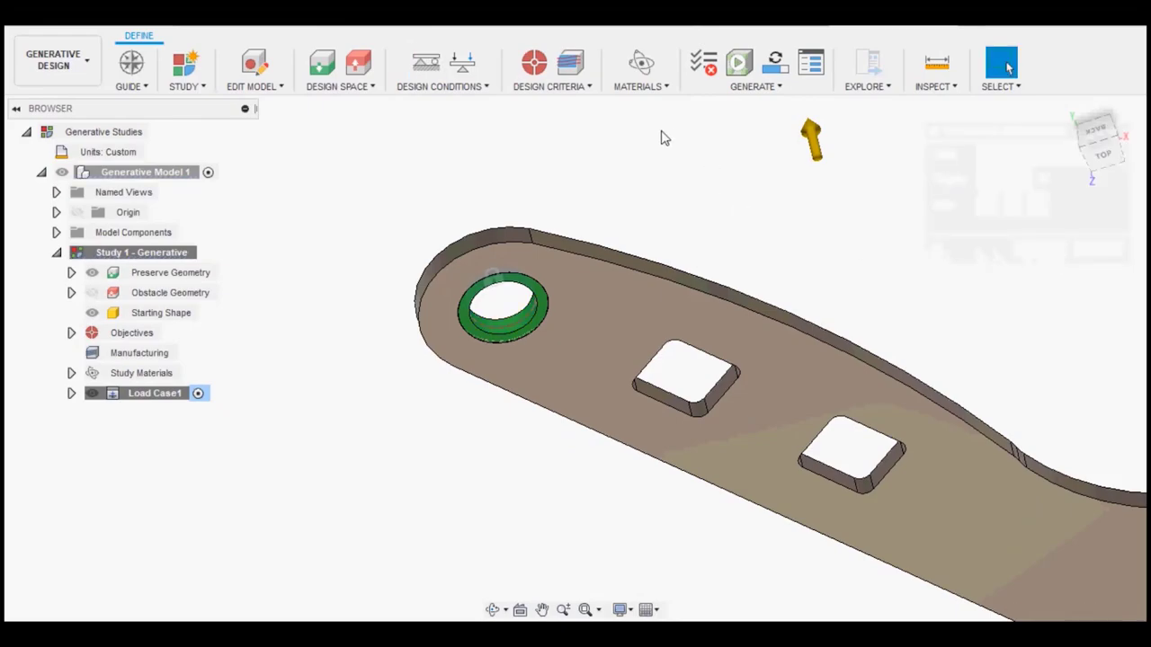
# - Add a Force structural load of 2000 N on the foot pad face
pyautogui.click(460, 72)
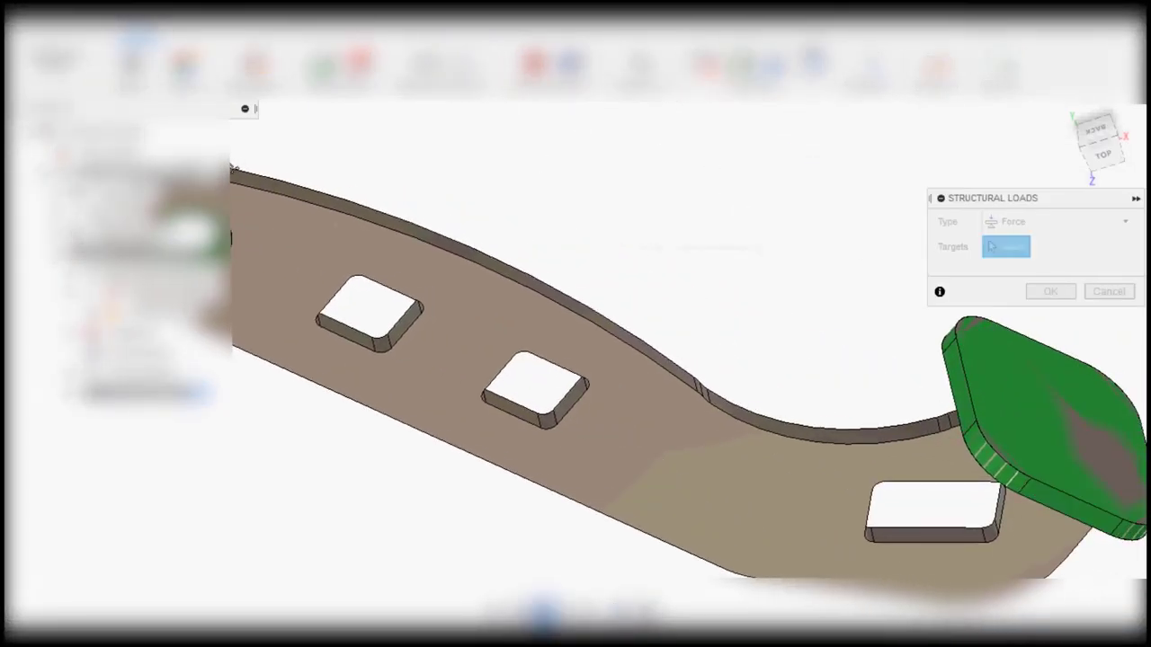
pyautogui.click(1041, 386)
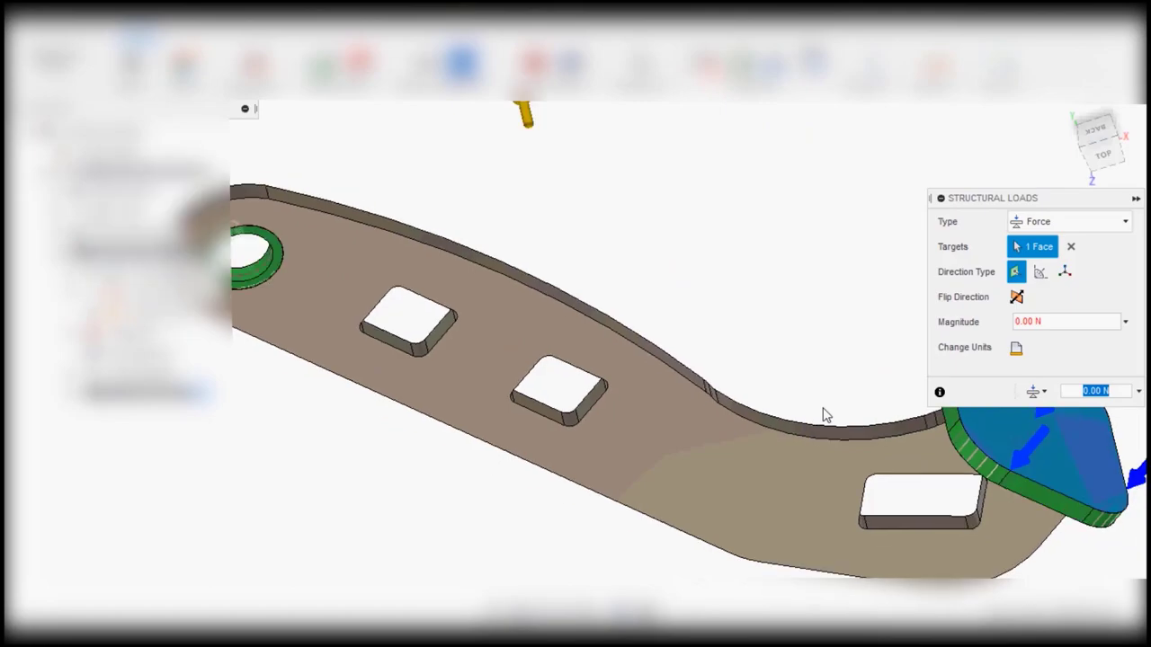
pyautogui.keyDown('shift'); pyautogui.moveTo(822, 405); pyautogui.dragTo(662, 390, button='middle'); pyautogui.keyUp('shift')
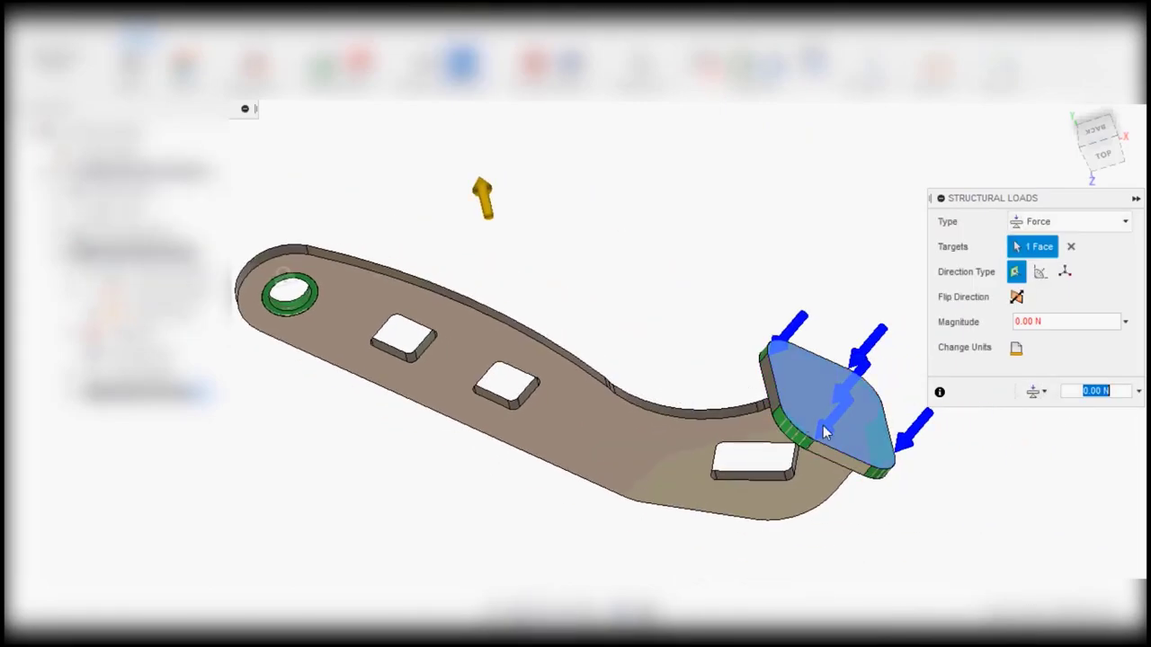
pyautogui.moveTo(1064, 321); pyautogui.dragTo(989, 321)
pyautogui.write('2000')
pyautogui.press('Tab')
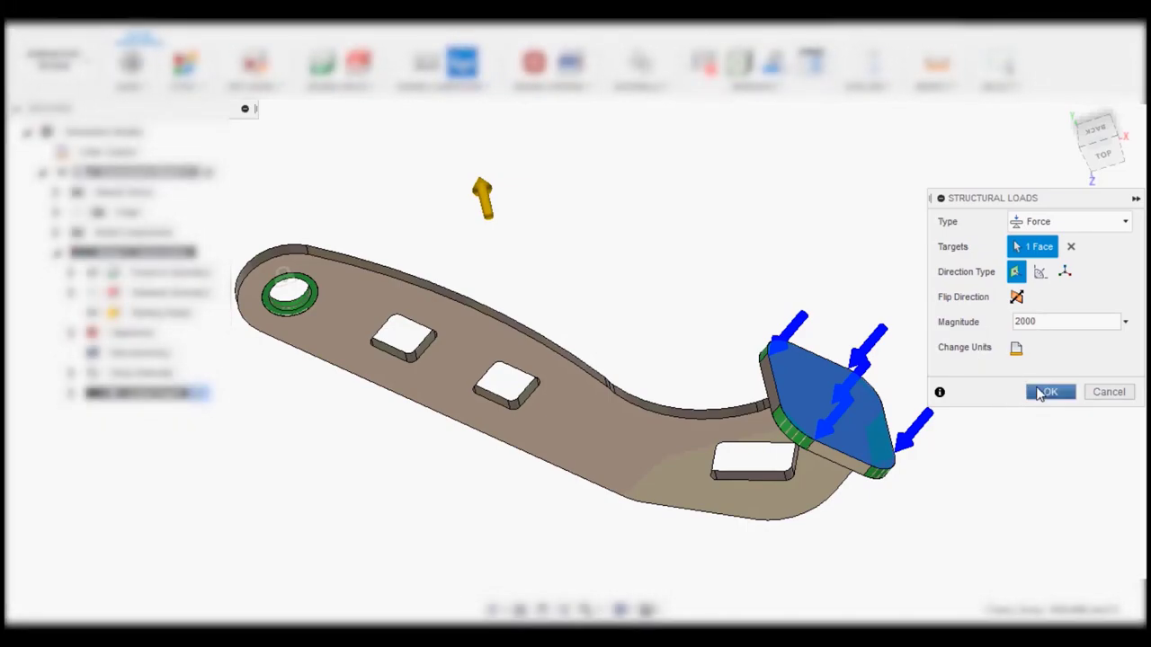
pyautogui.click(1040, 393)
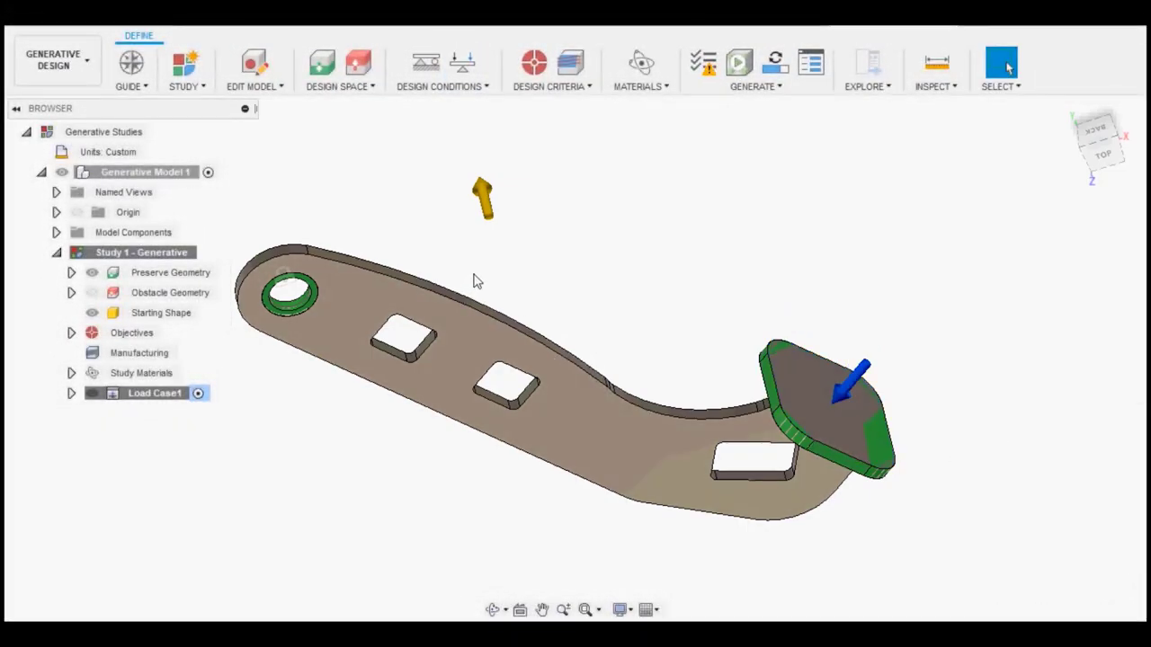
# - Try Maximize Stiffness, then revert to Minimize Mass with a 2.00 safety factor
pyautogui.click(542, 64)
pyautogui.moveTo(953, 204); pyautogui.dragTo(945, 157)
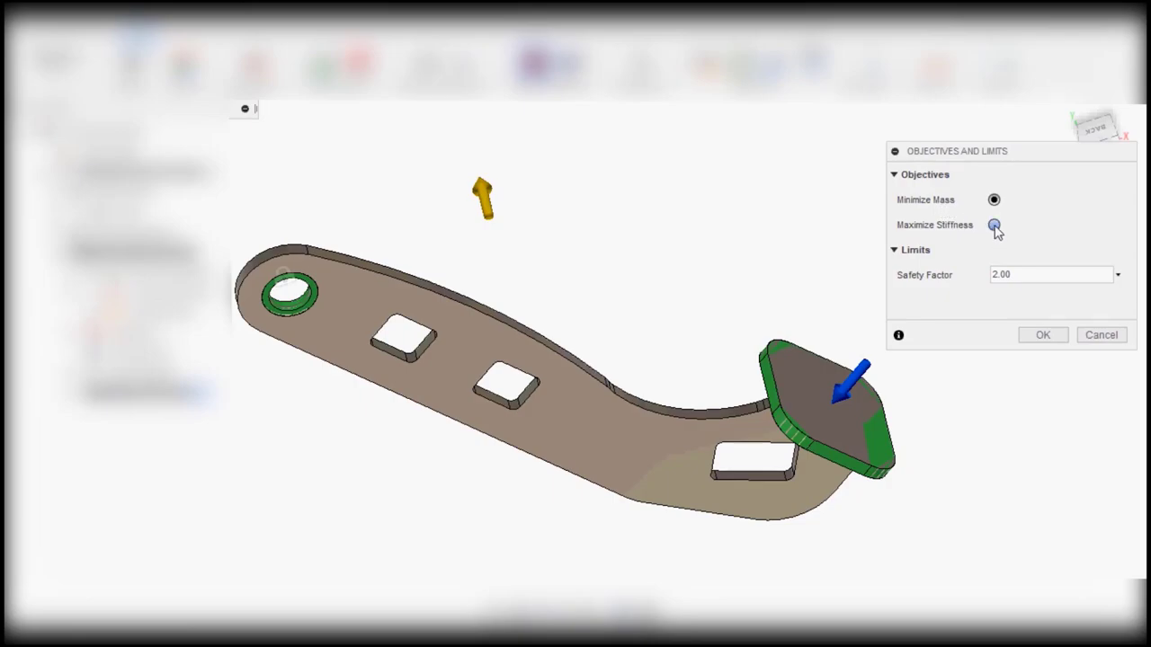
pyautogui.click(993, 225)
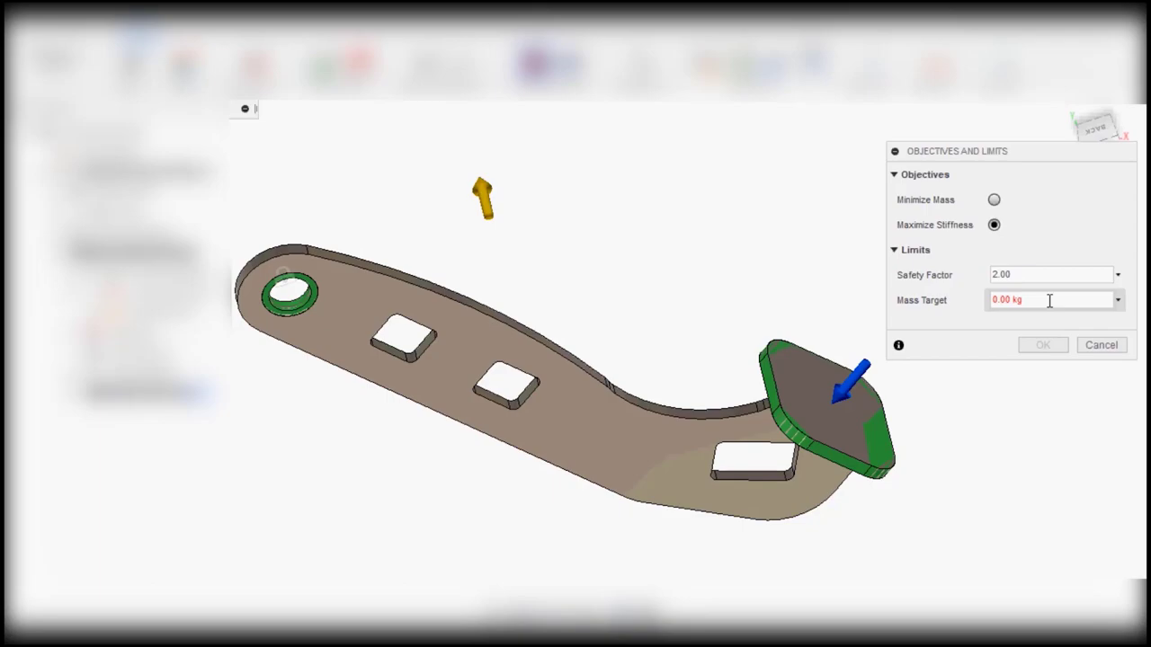
pyautogui.moveTo(1049, 300); pyautogui.dragTo(944, 305)
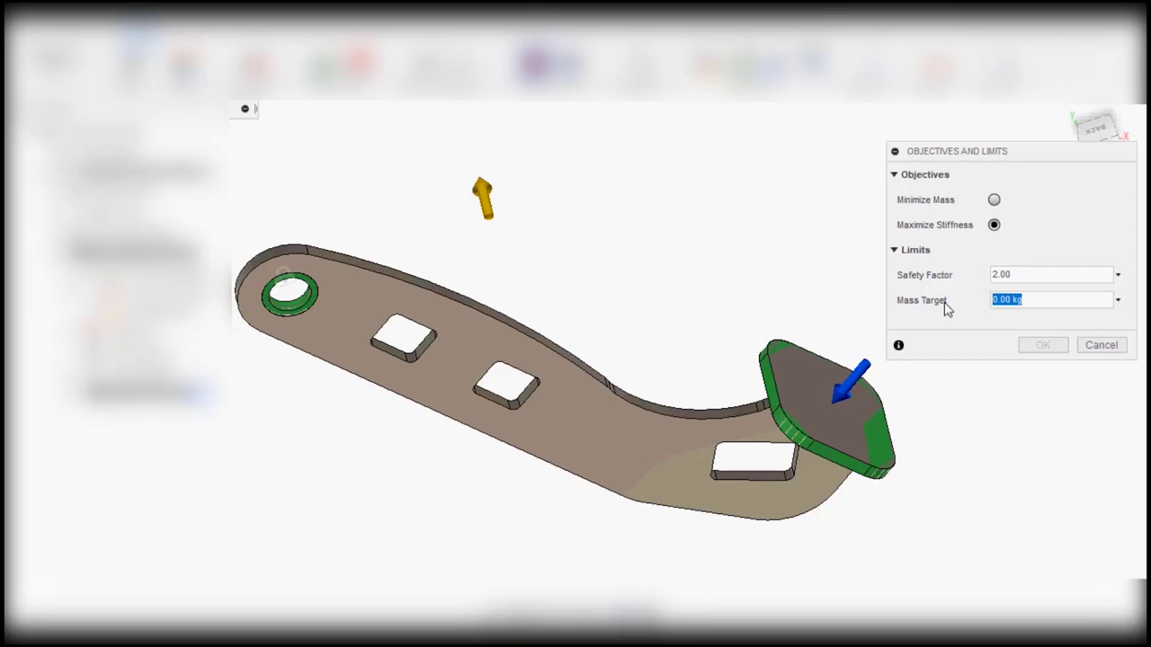
pyautogui.click(993, 200)
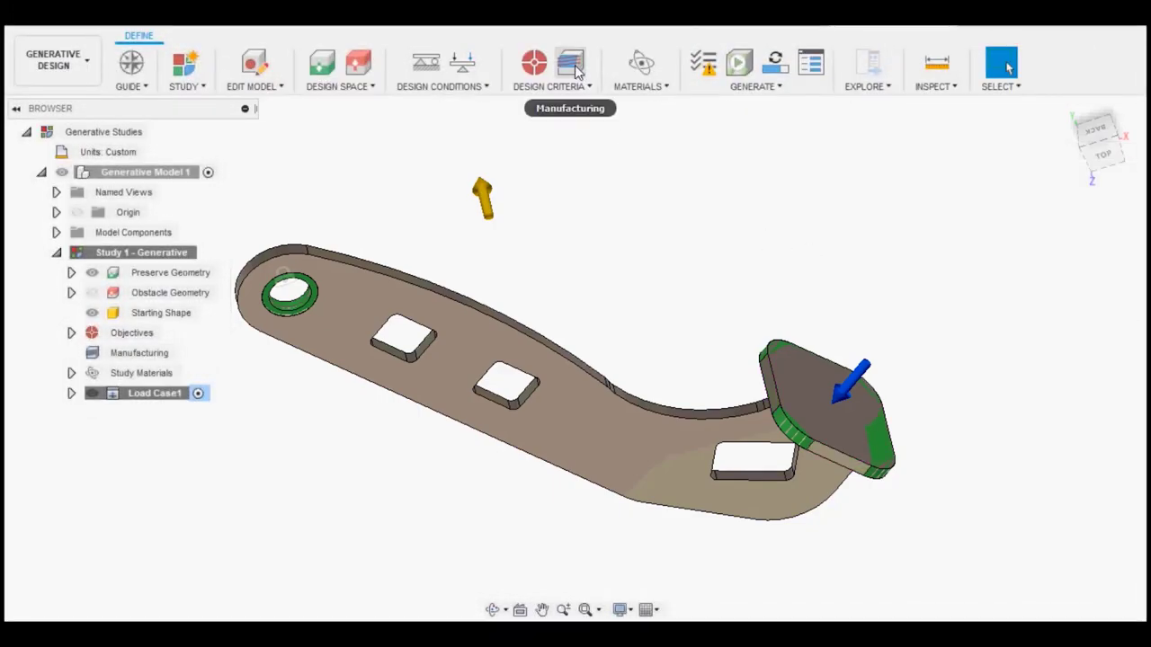
# - Add a second milling configuration, Configuration 2, as a 5-axis machine
pyautogui.click(577, 71)
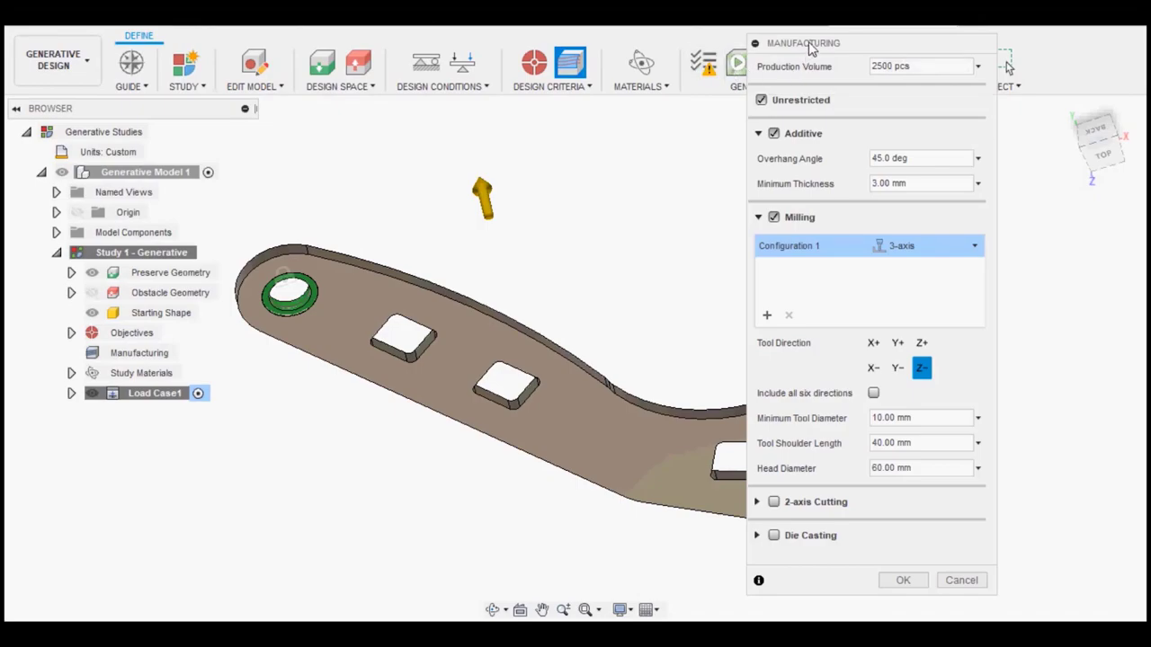
pyautogui.moveTo(809, 47); pyautogui.dragTo(884, 47)
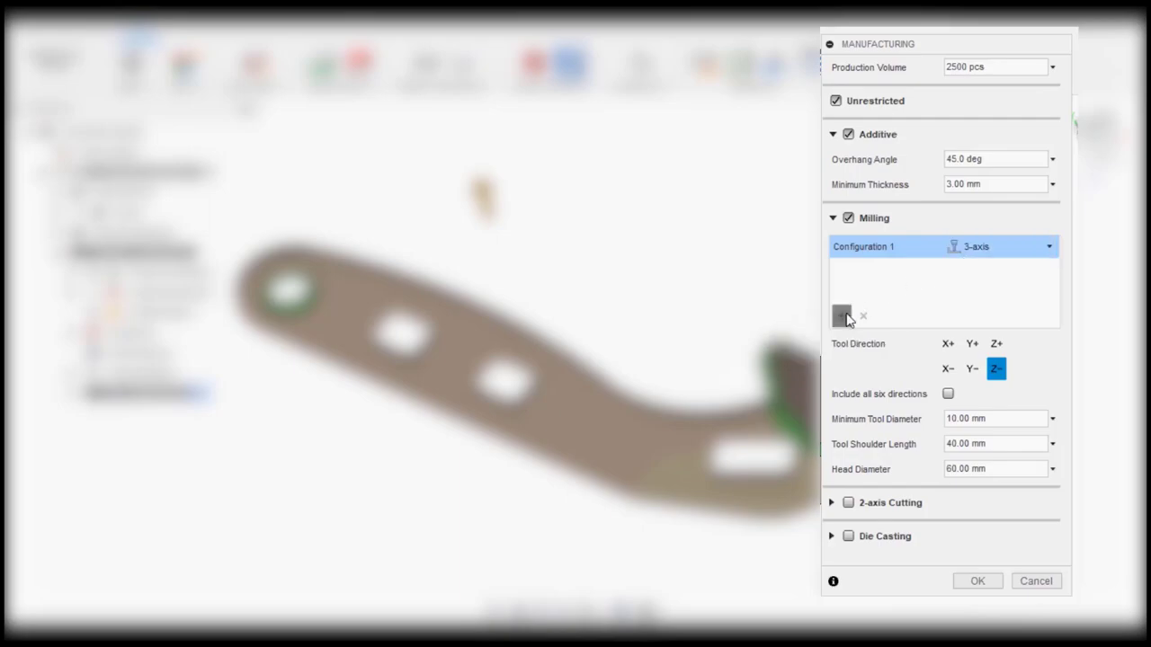
pyautogui.click(841, 316)
pyautogui.click(987, 275)
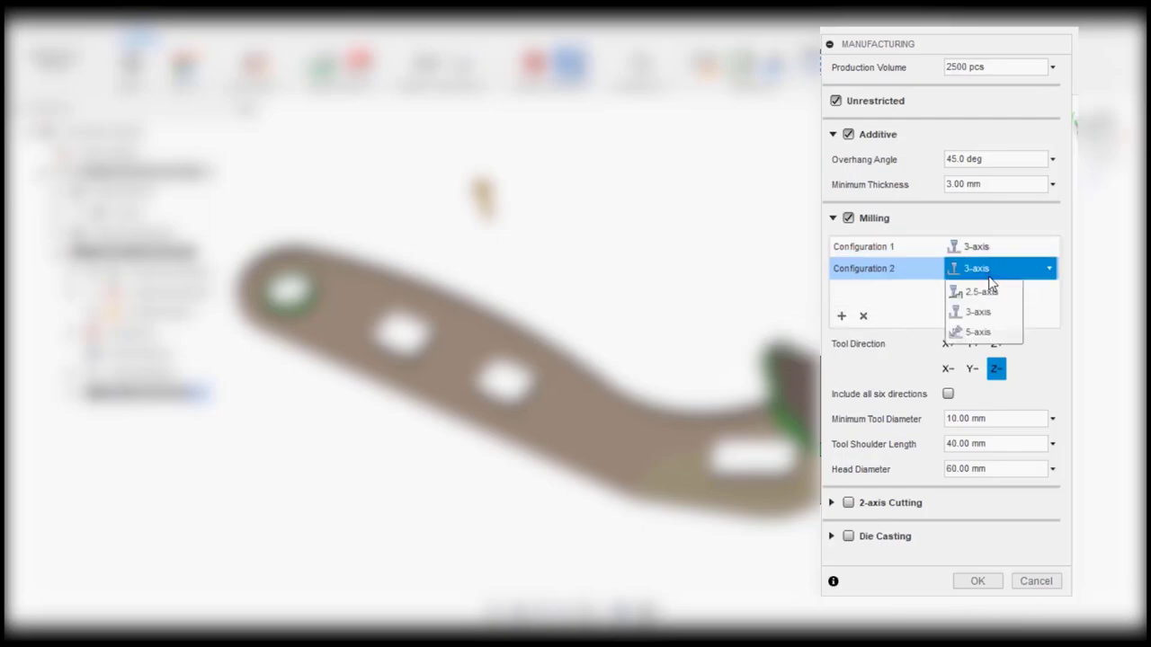
pyautogui.click(977, 332)
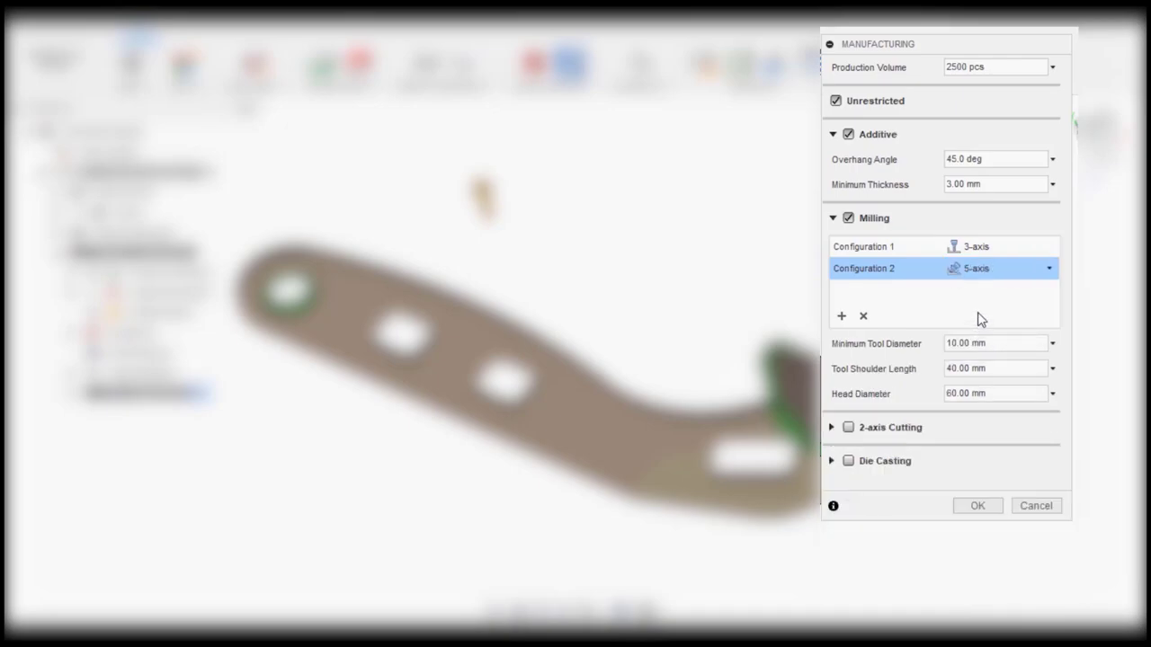
pyautogui.moveTo(952, 50); pyautogui.dragTo(930, 51)
# - Set Configuration 1's tool direction to Y+ and confirm the manufacturing settings
pyautogui.click(863, 251)
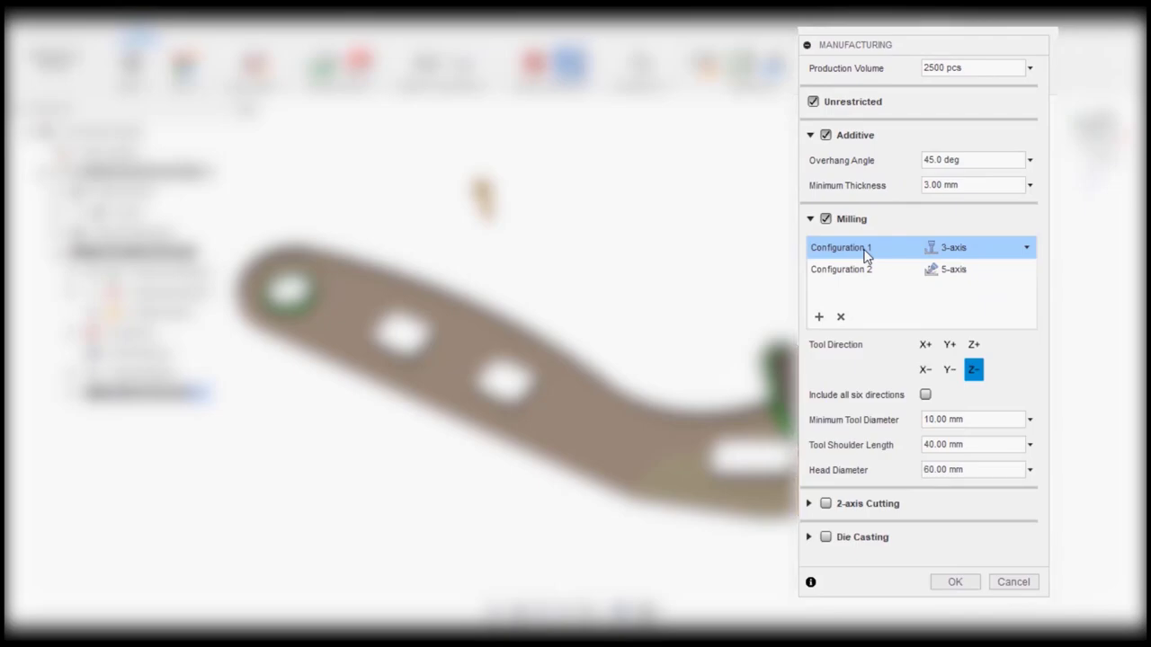
pyautogui.click(948, 344)
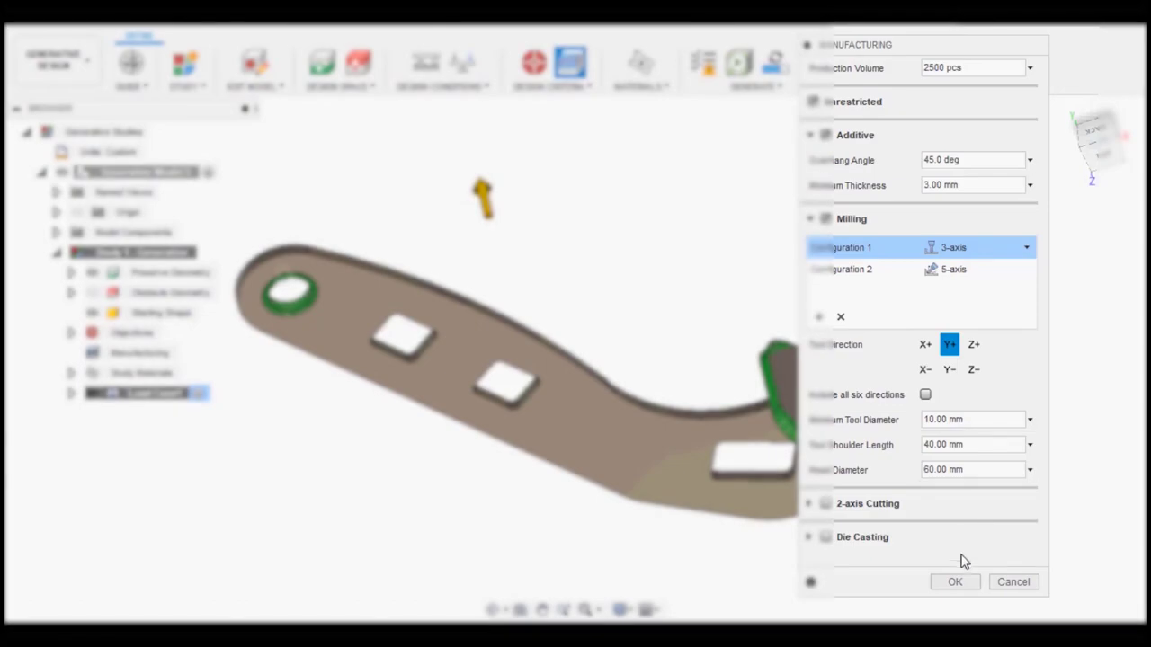
pyautogui.click(956, 582)
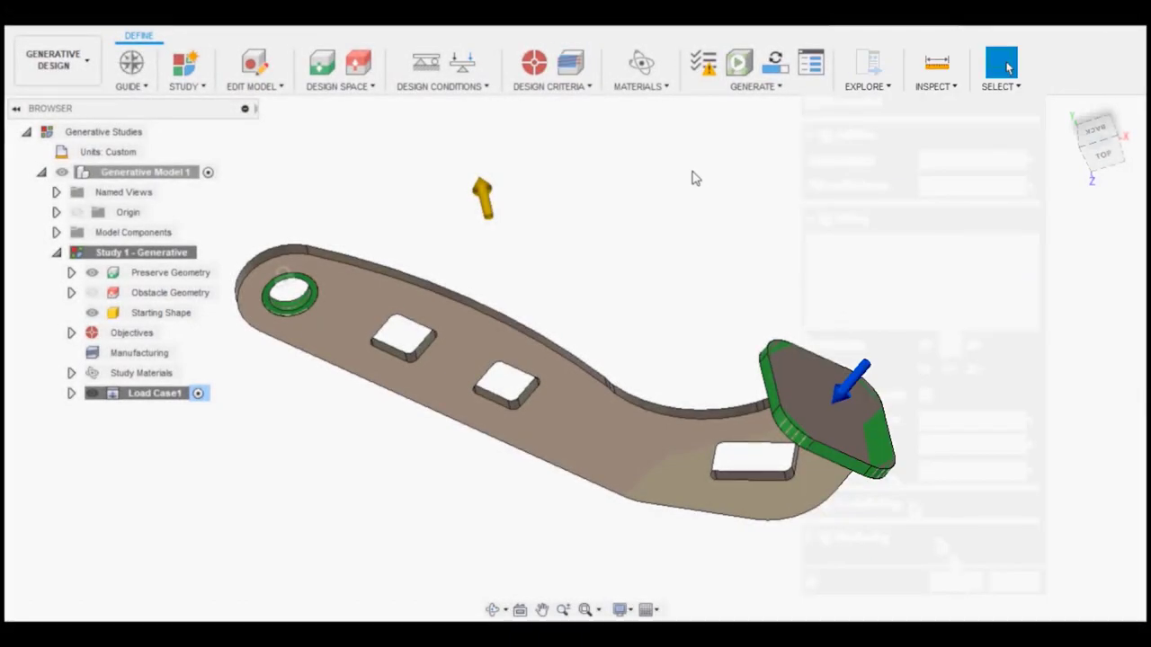
# - Replace the original study material with Titanium 6Al-4V and Inconel 625 from the Additive Material Library
pyautogui.click(642, 72)
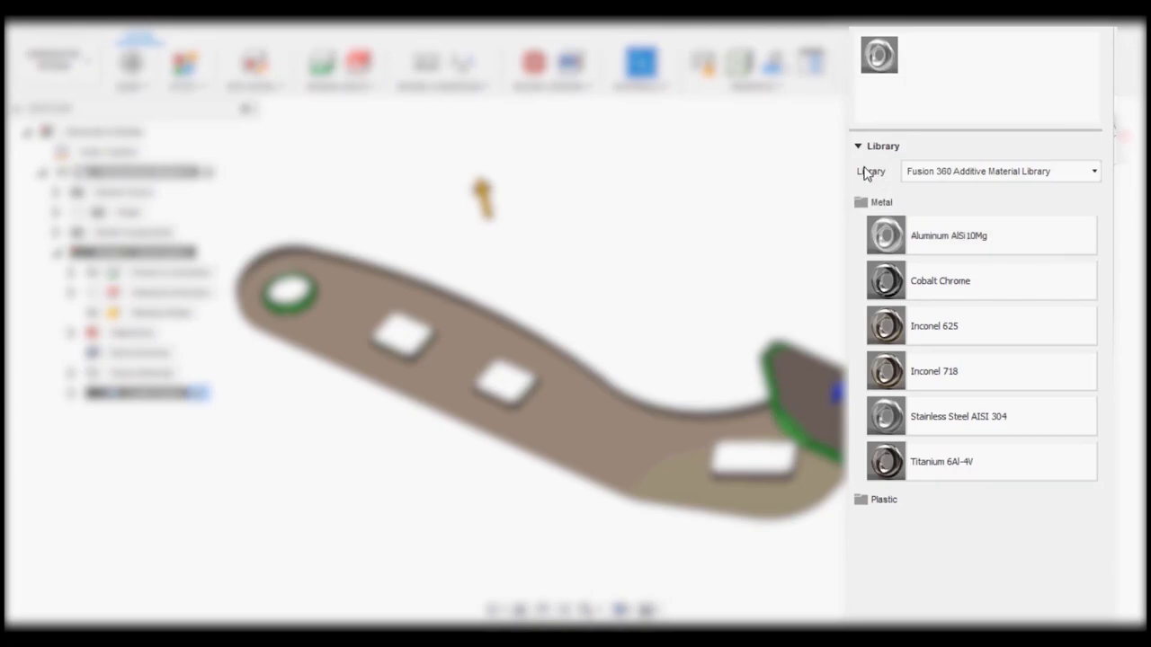
pyautogui.click(940, 183)
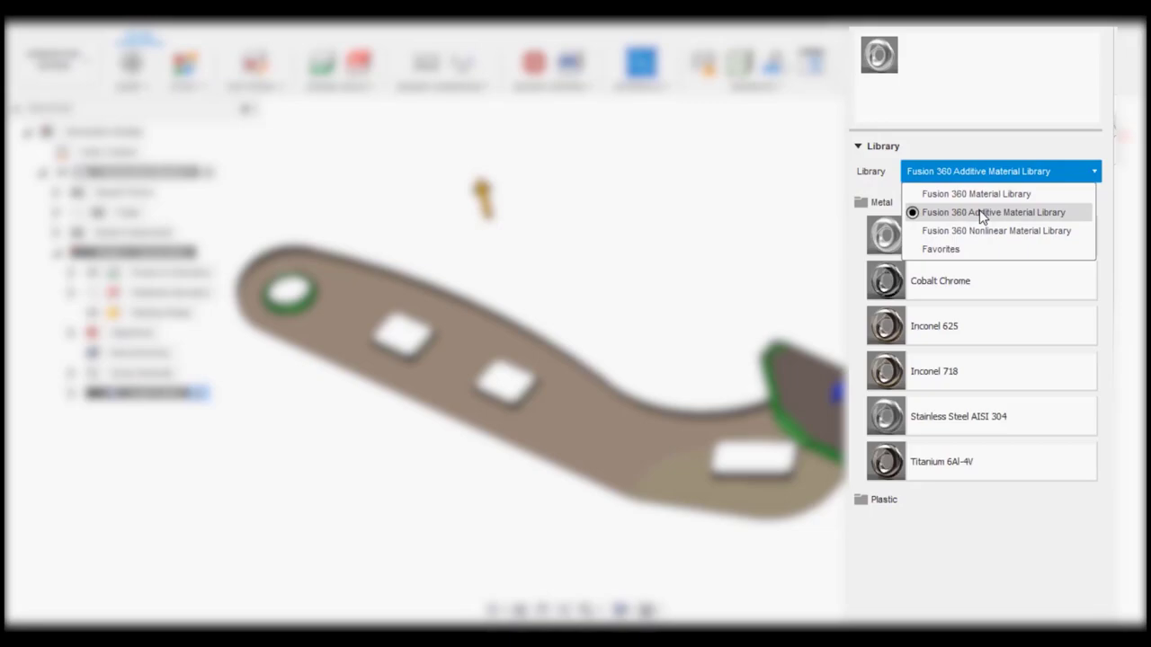
pyautogui.click(979, 212)
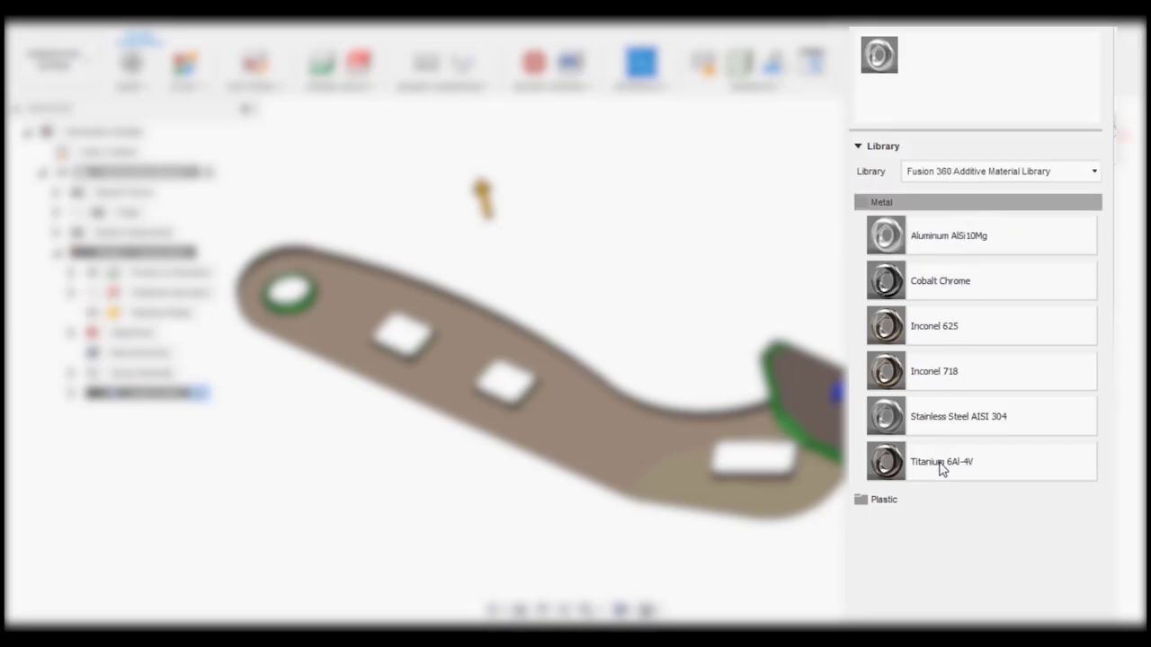
pyautogui.moveTo(942, 467); pyautogui.dragTo(963, 71)
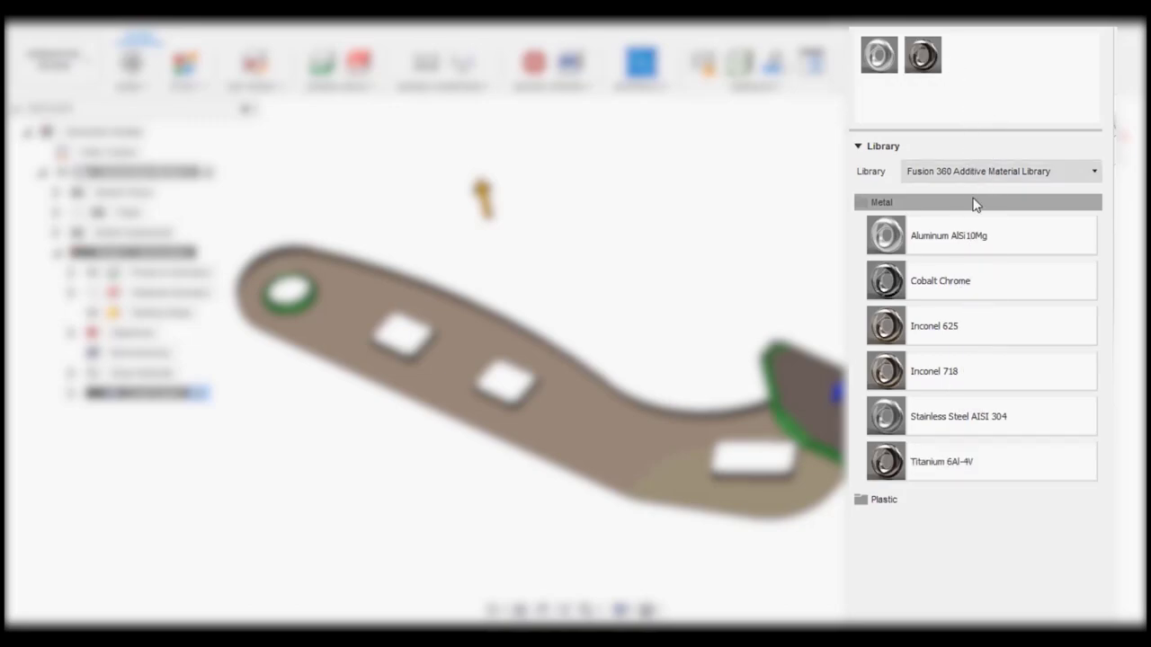
pyautogui.moveTo(971, 319); pyautogui.dragTo(984, 99)
pyautogui.rightClick(867, 56)
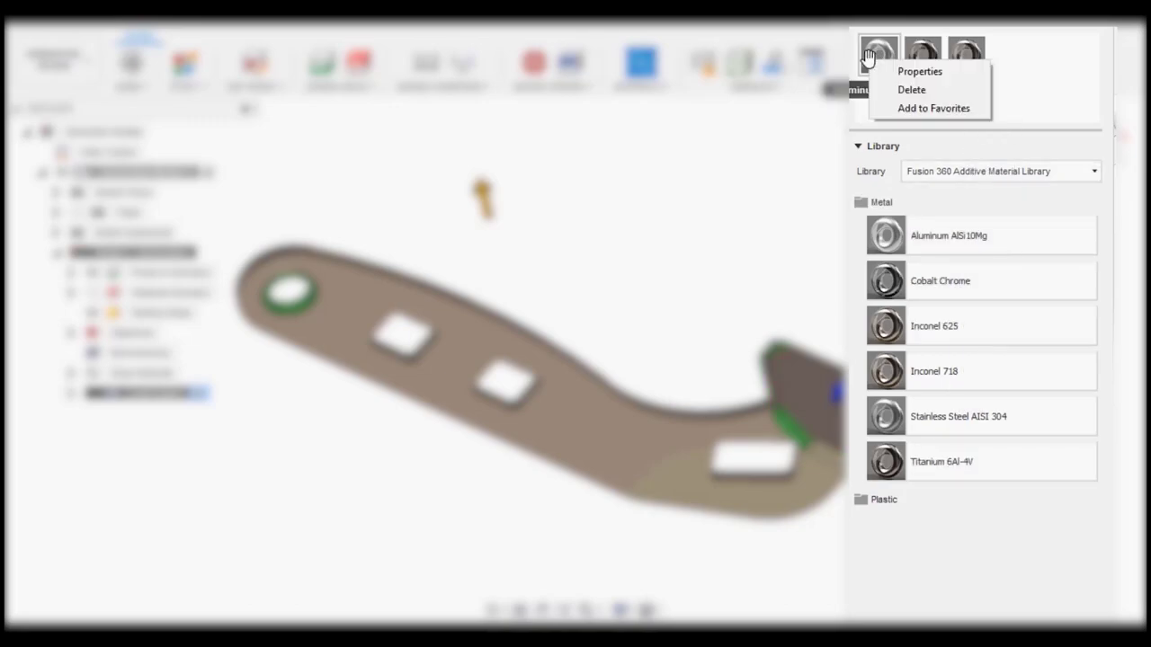
pyautogui.click(911, 90)
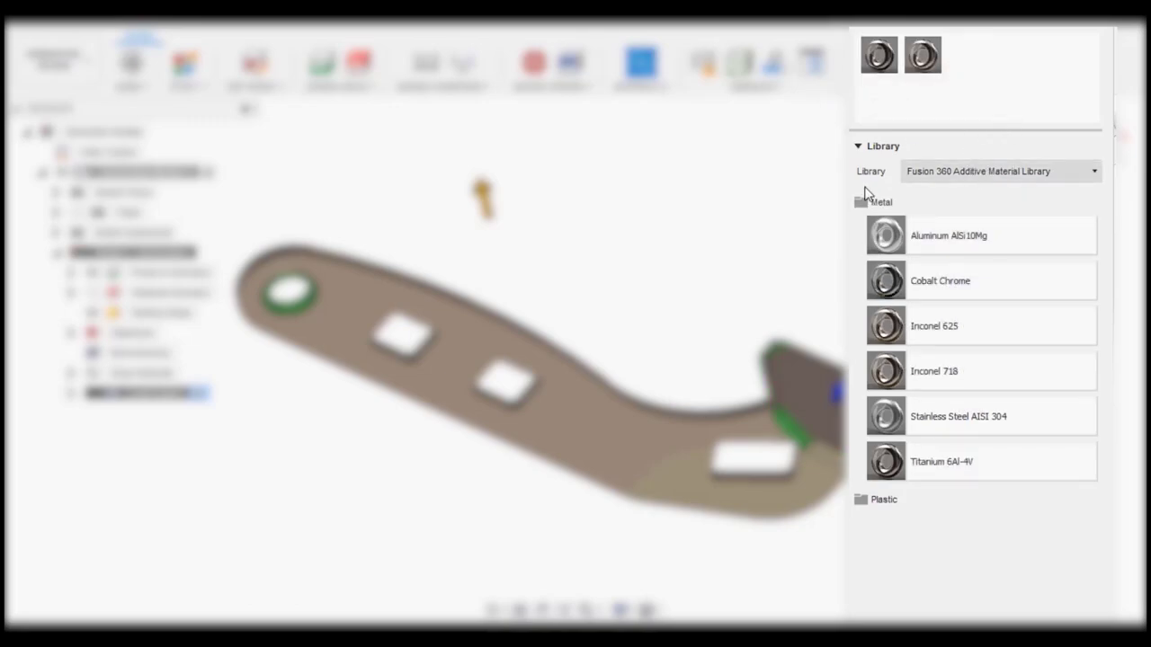
pyautogui.click(857, 147)
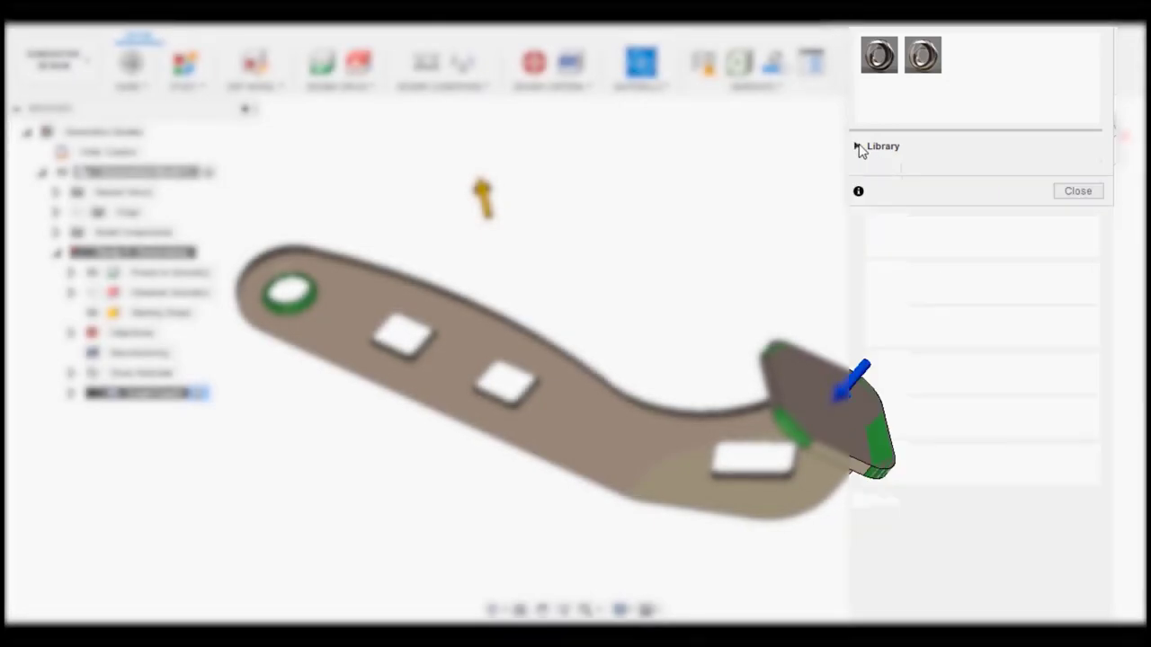
pyautogui.click(1076, 192)
# - Run the pre-check, dismiss its warning, and revisit the 60 mm Head Diameter field
pyautogui.click(701, 58)
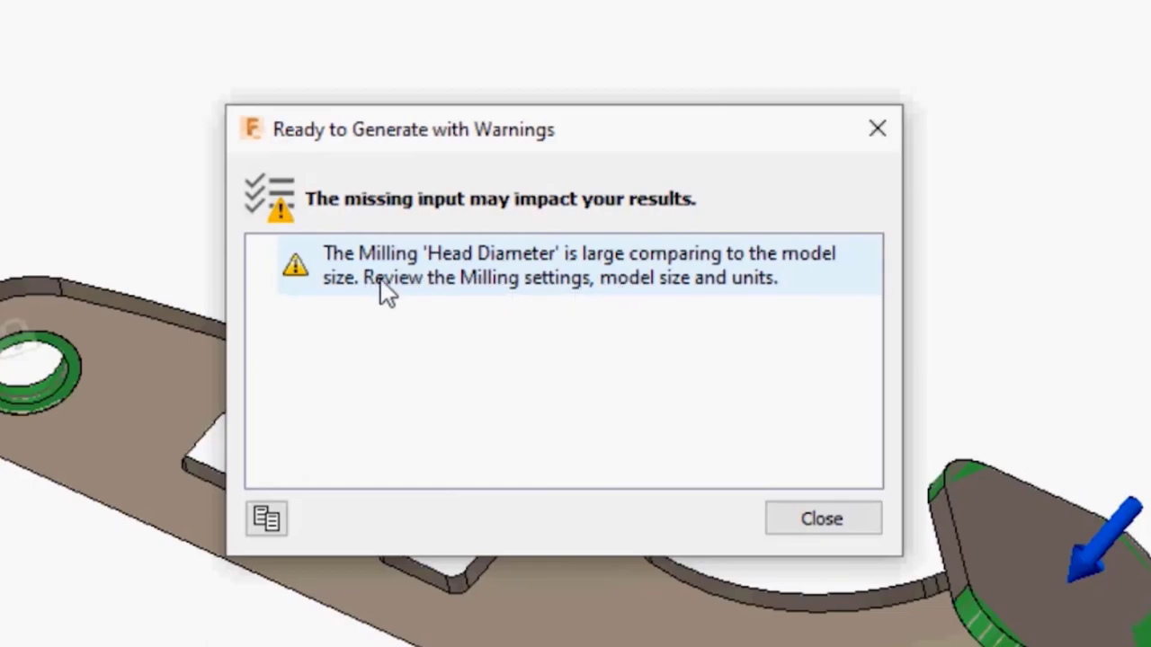
pyautogui.click(812, 521)
pyautogui.click(563, 70)
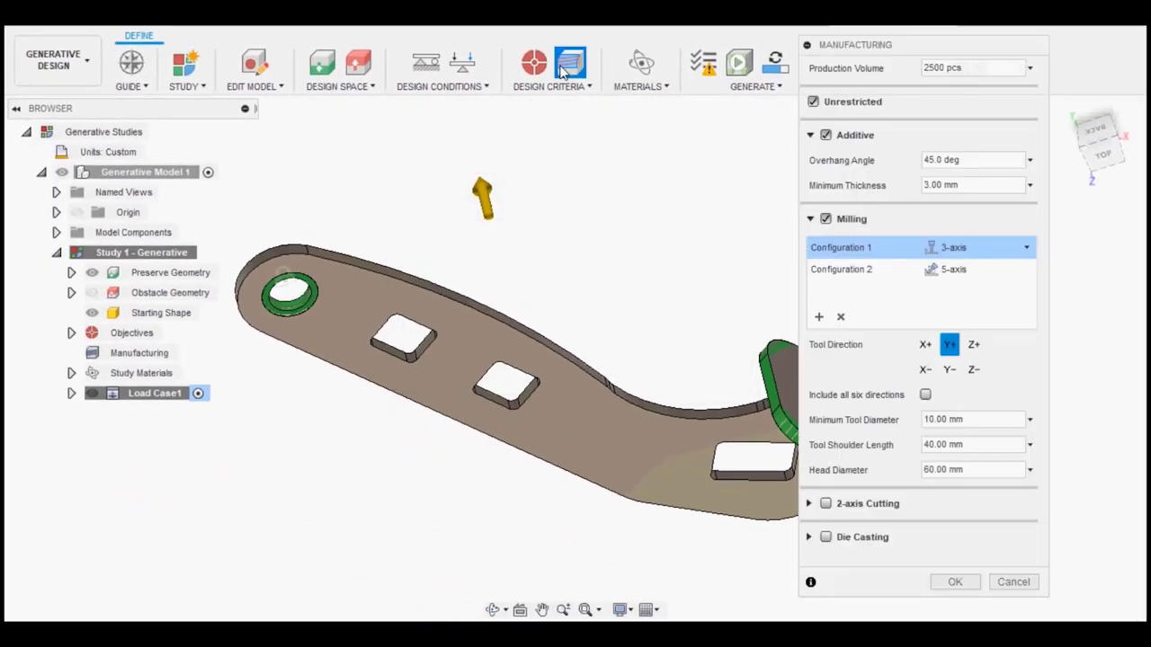
pyautogui.click(939, 469)
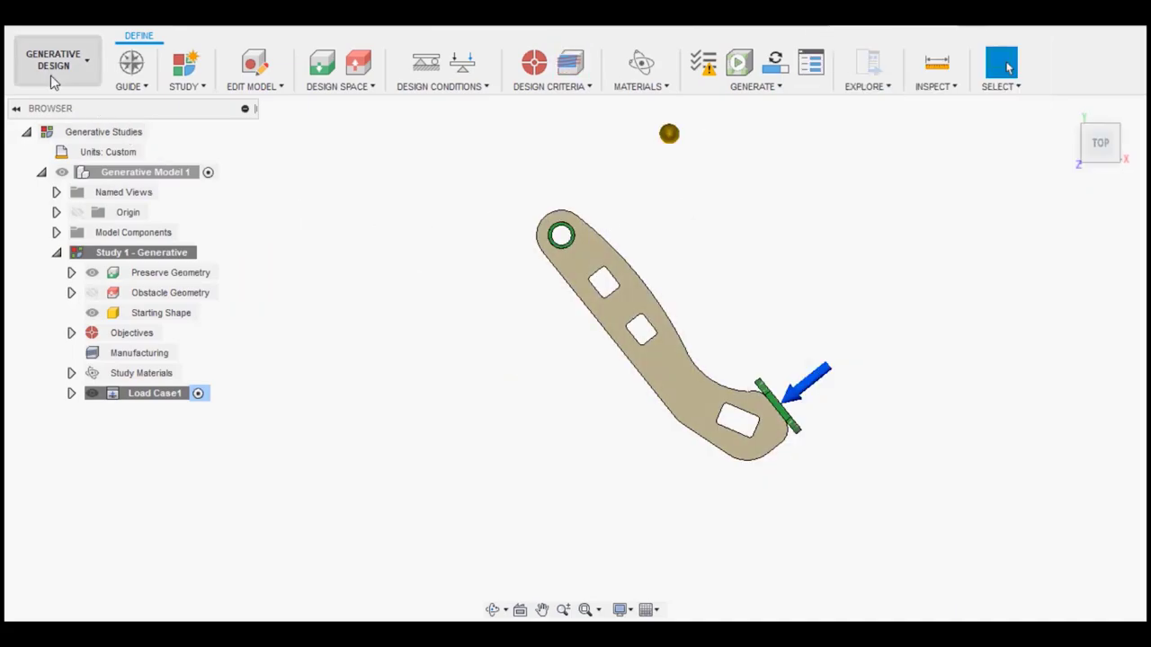
# - Switch to the Design workspace and select Body1, the pedal body
pyautogui.click(50, 75)
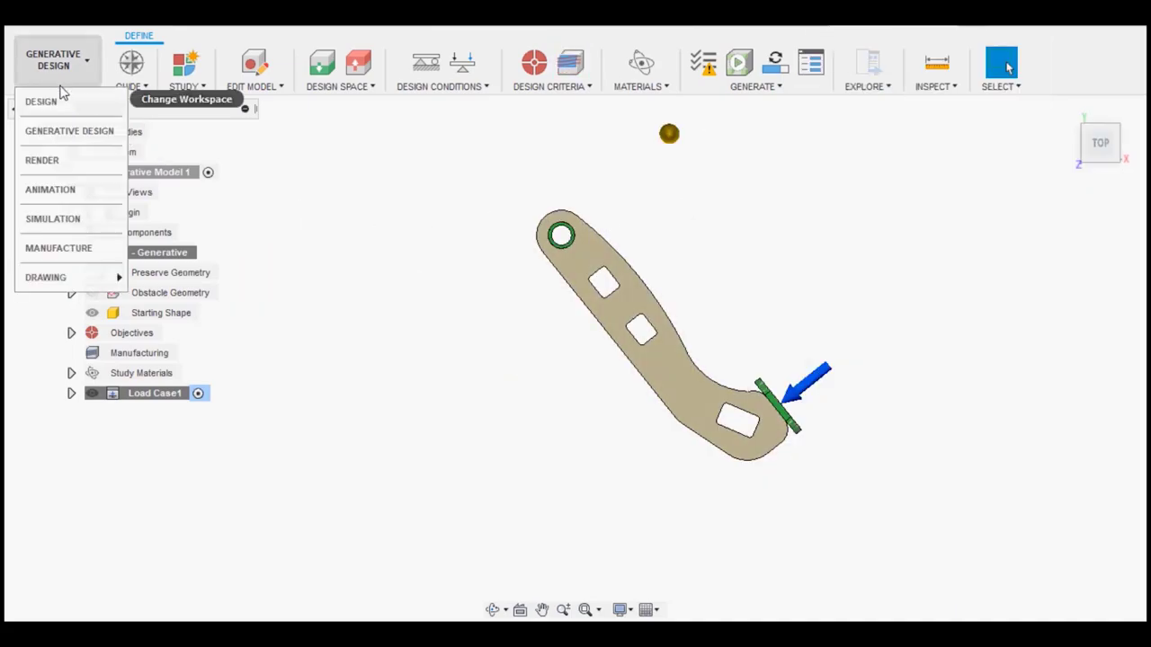
pyautogui.click(65, 109)
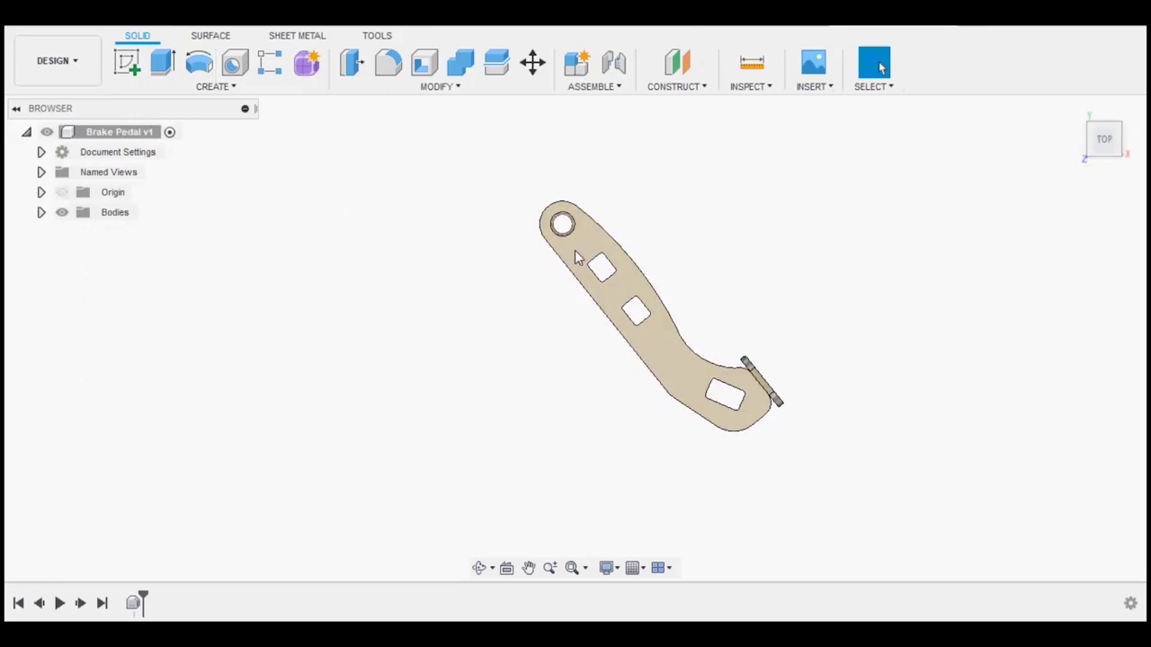
pyautogui.click(575, 255)
pyautogui.click(106, 222)
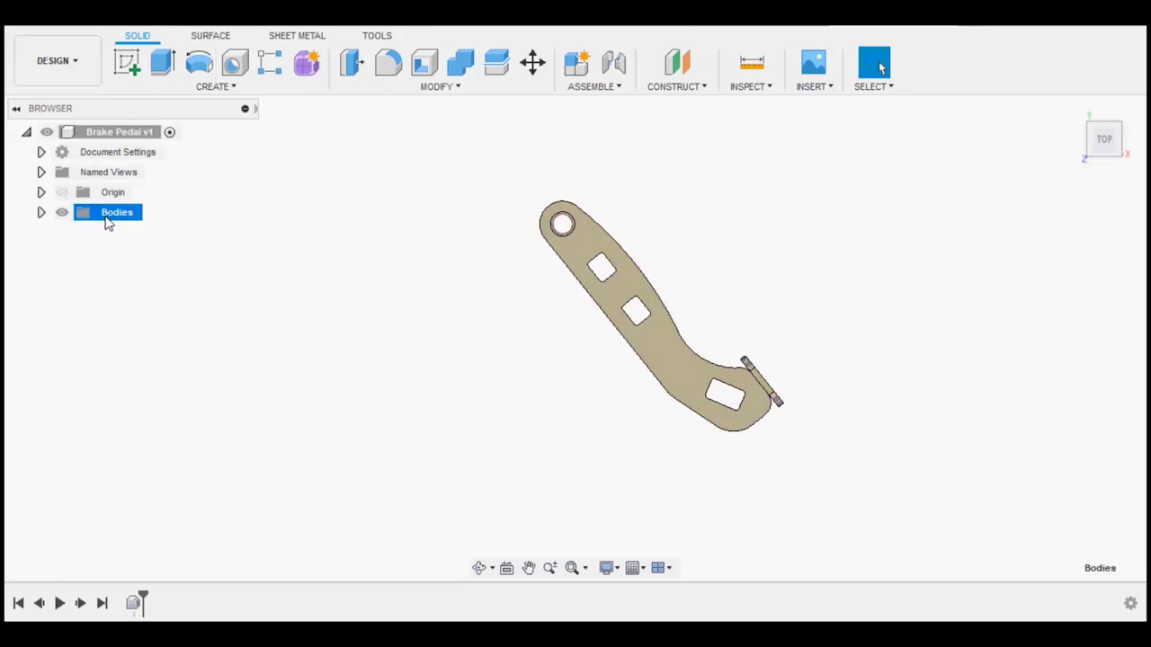
pyautogui.click(77, 233)
pyautogui.click(41, 214)
pyautogui.click(130, 236)
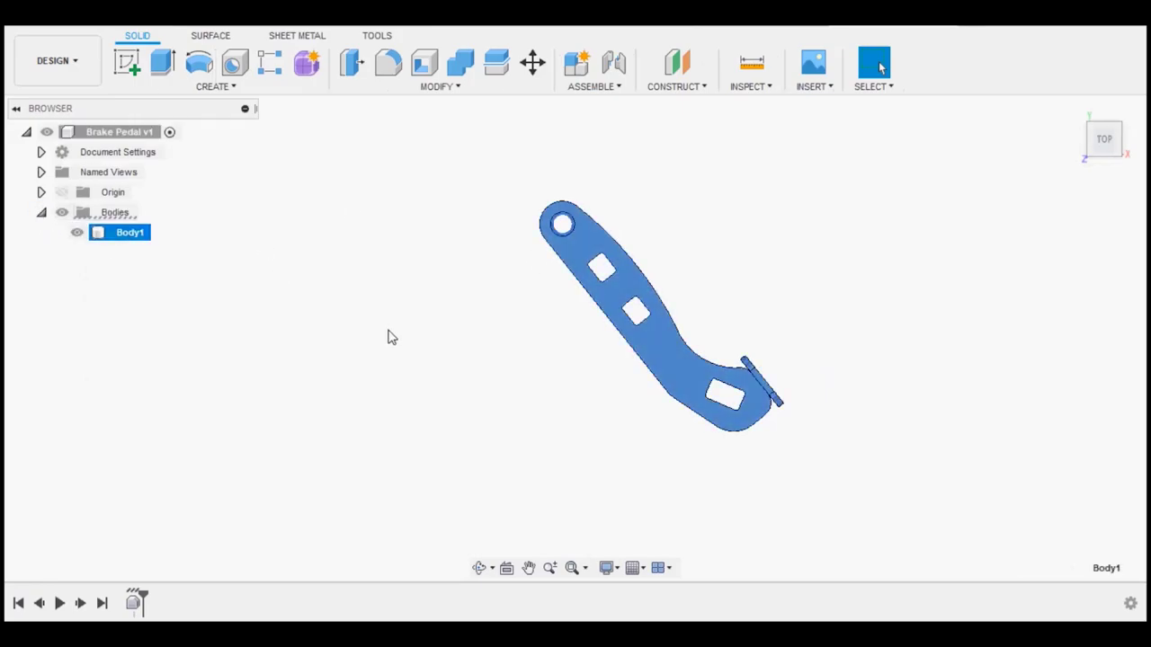
# - Rotate Body1 about Z so the pedal lies horizontally, then return to Generative Design
pyautogui.press('m')
pyautogui.moveTo(537, 342); pyautogui.dragTo(463, 356)
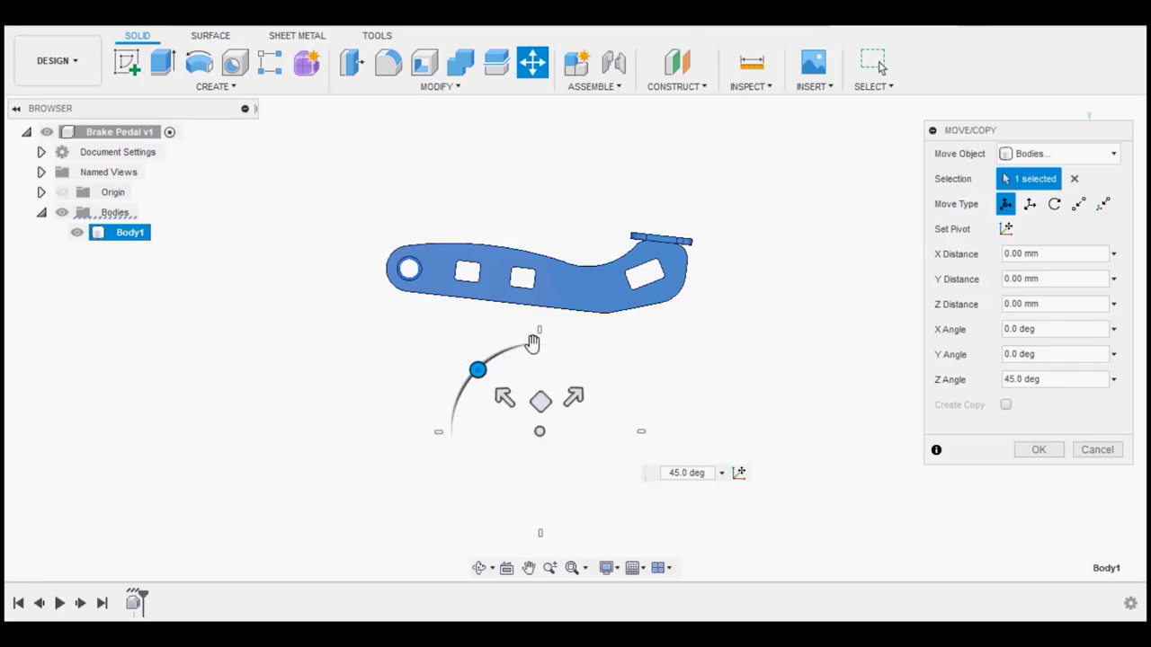
pyautogui.click(1022, 454)
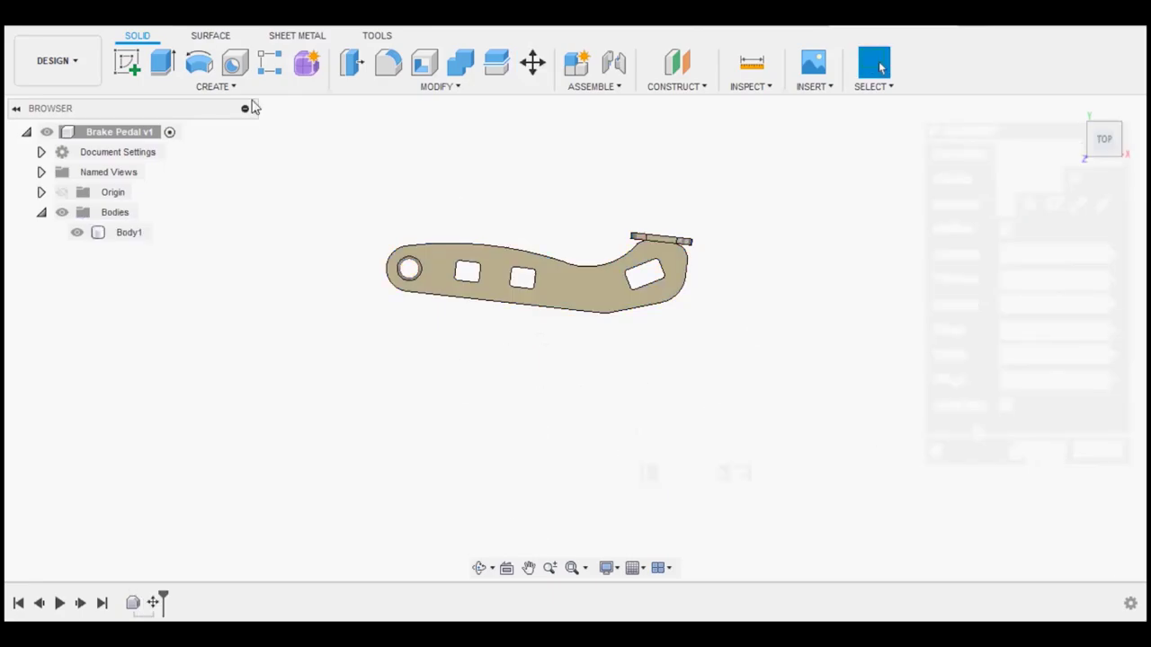
pyautogui.click(66, 50)
pyautogui.click(69, 131)
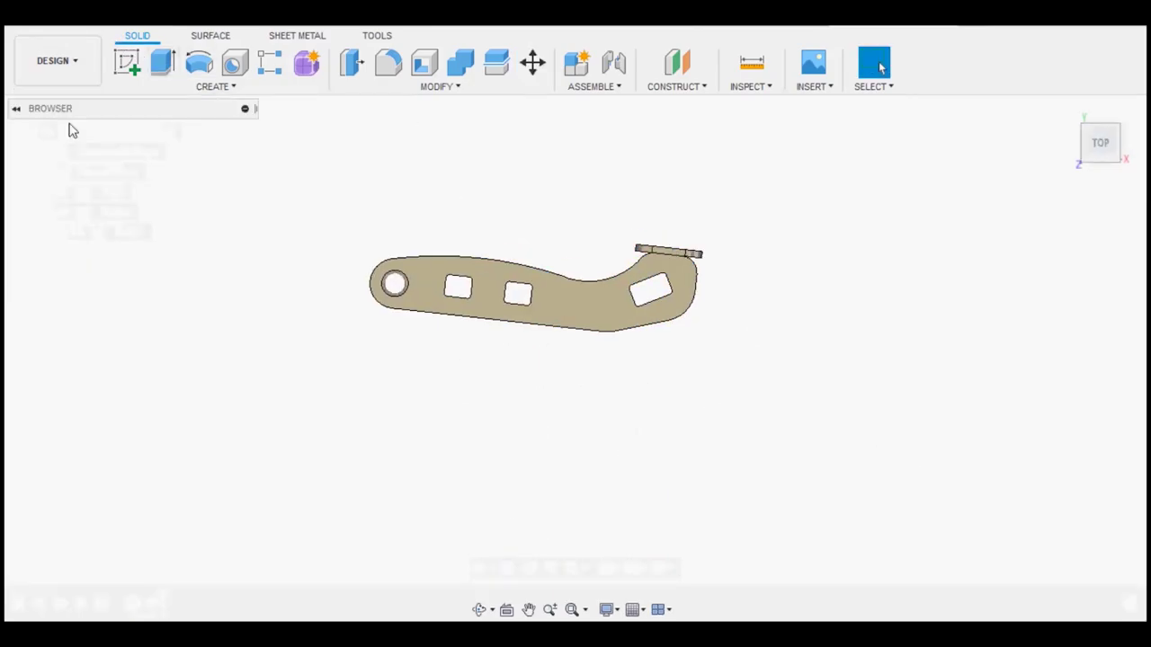
pyautogui.moveTo(502, 195); pyautogui.dragTo(534, 262, button='middle')
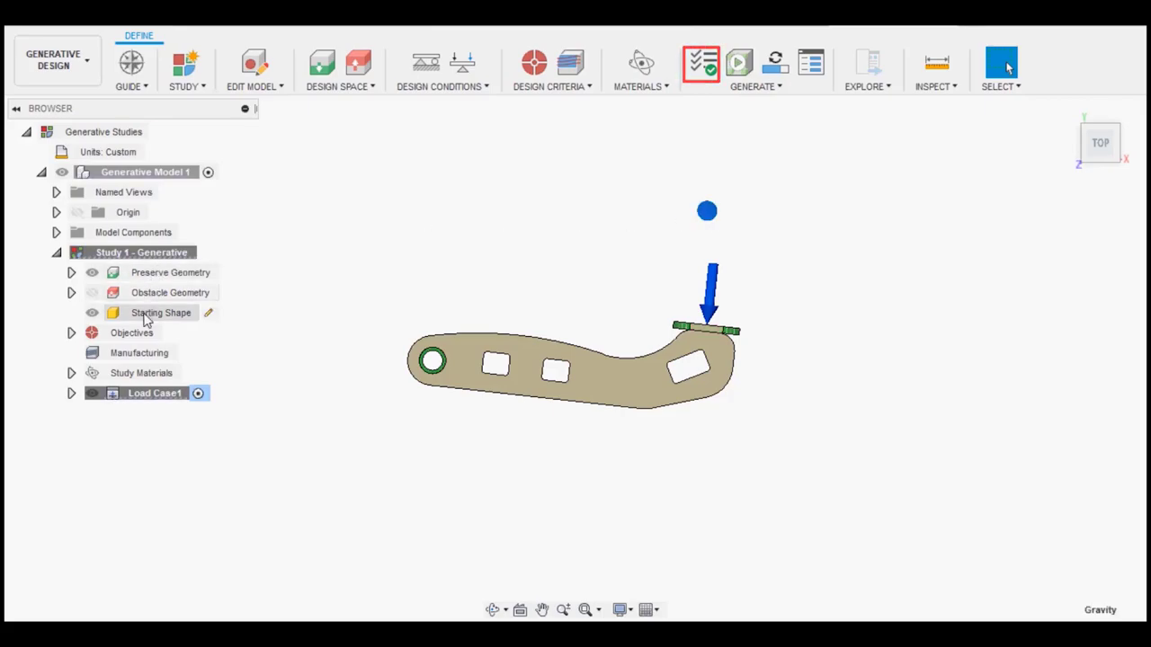
# - Make the Obstacle Geometry visible and expand Load Case1
pyautogui.moveTo(170, 292)
pyautogui.click(110, 297)
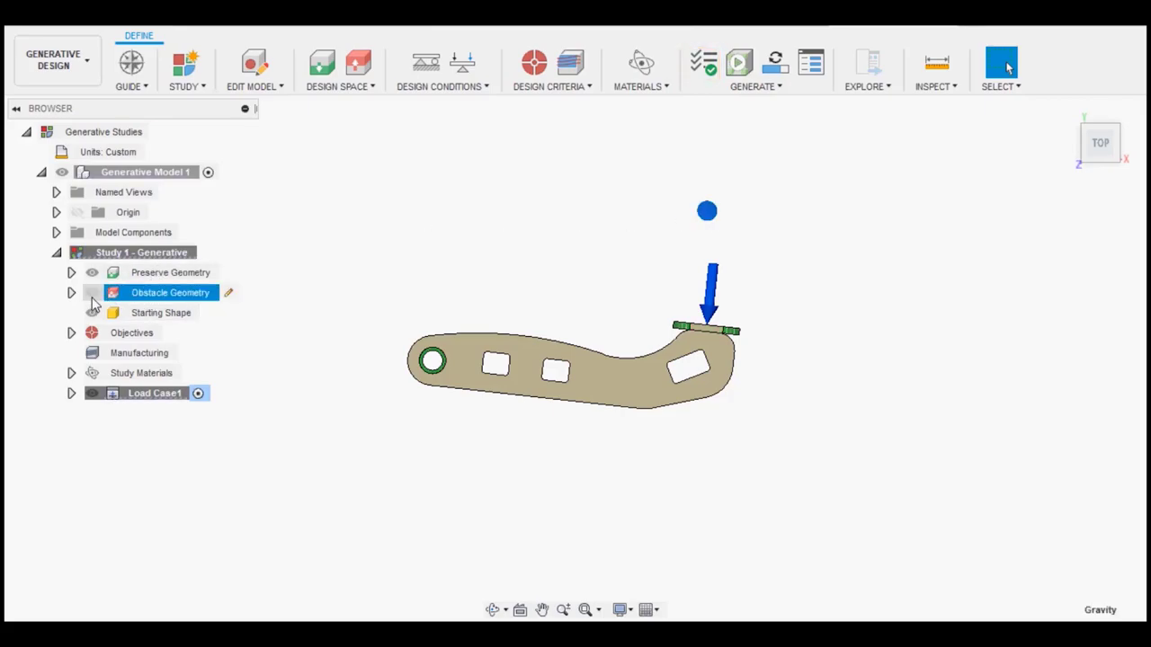
pyautogui.click(92, 297)
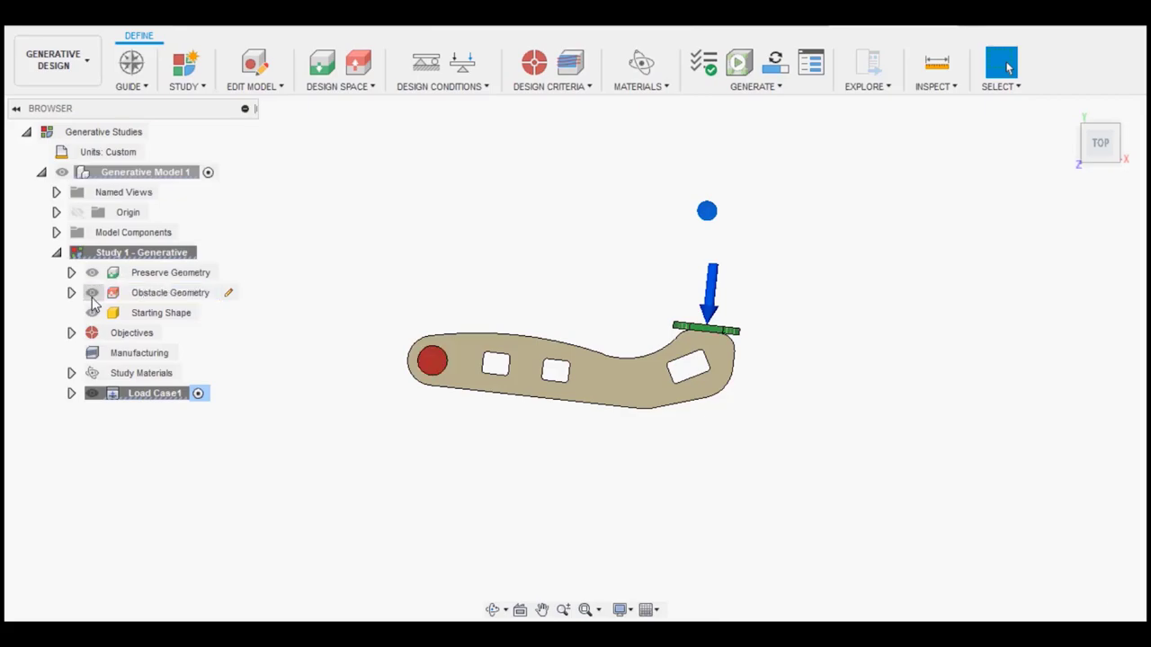
pyautogui.click(72, 394)
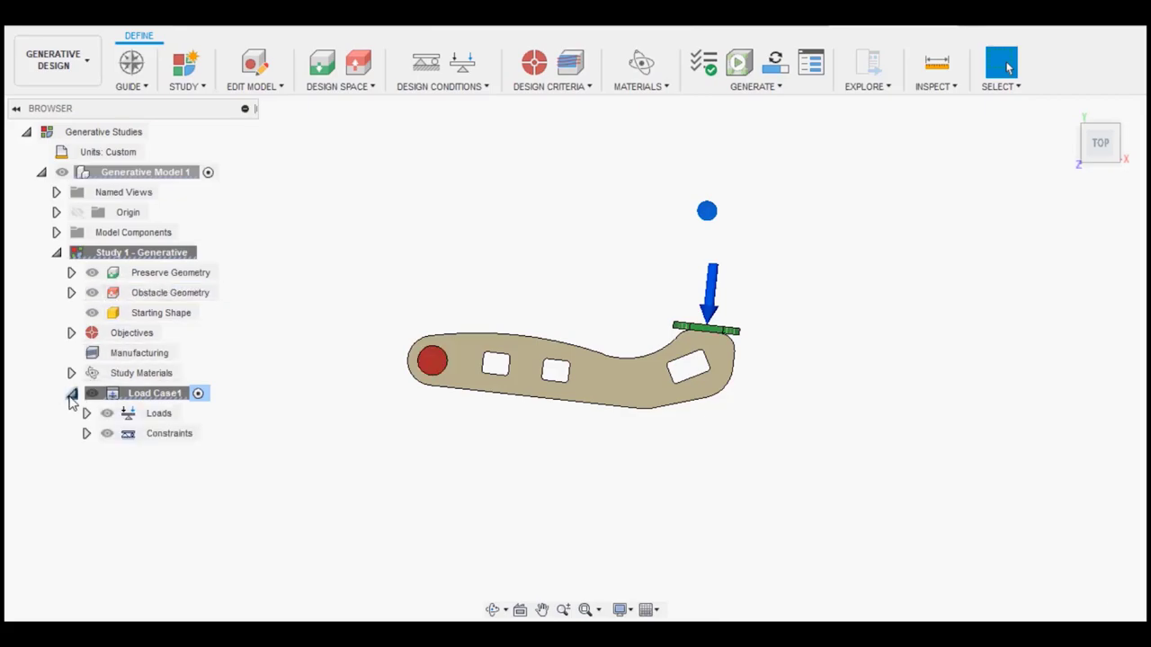
# - Redirect the Gravity load to angle-based direction with a -90° Y angle
pyautogui.click(86, 413)
pyautogui.click(232, 435)
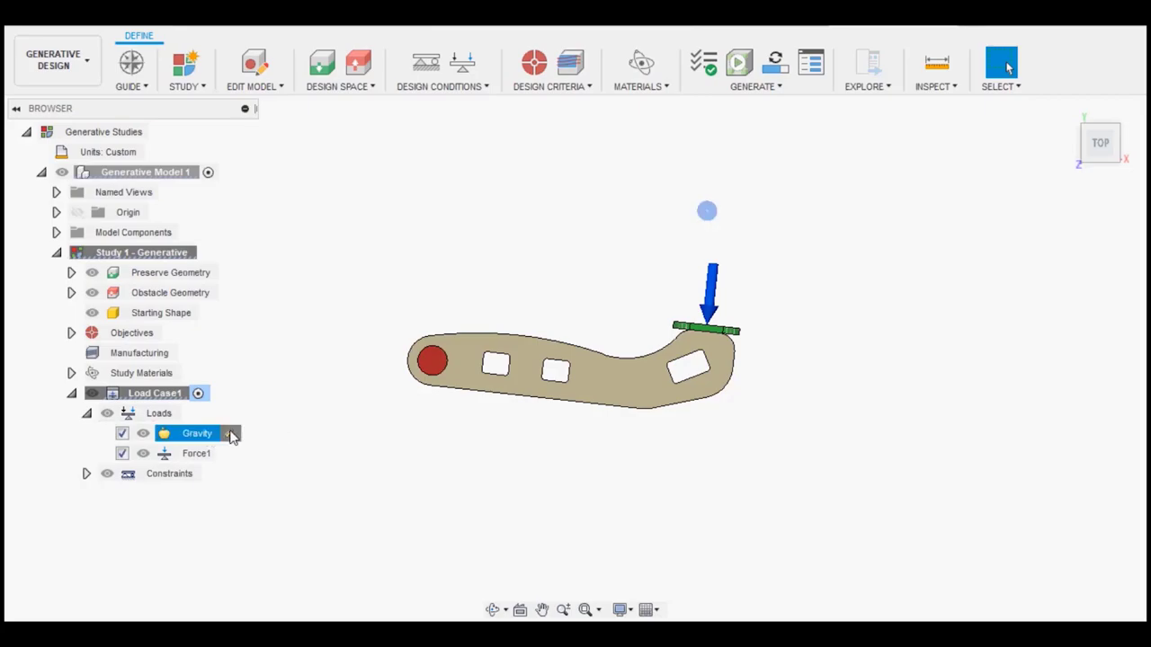
pyautogui.moveTo(439, 170)
pyautogui.keyDown('shift'); pyautogui.mouseDown(button='middle')
pyautogui.moveTo(404, 162)
pyautogui.moveTo(403, 177)
pyautogui.moveTo(442, 197)
pyautogui.mouseUp(button='middle'); pyautogui.keyUp('shift')
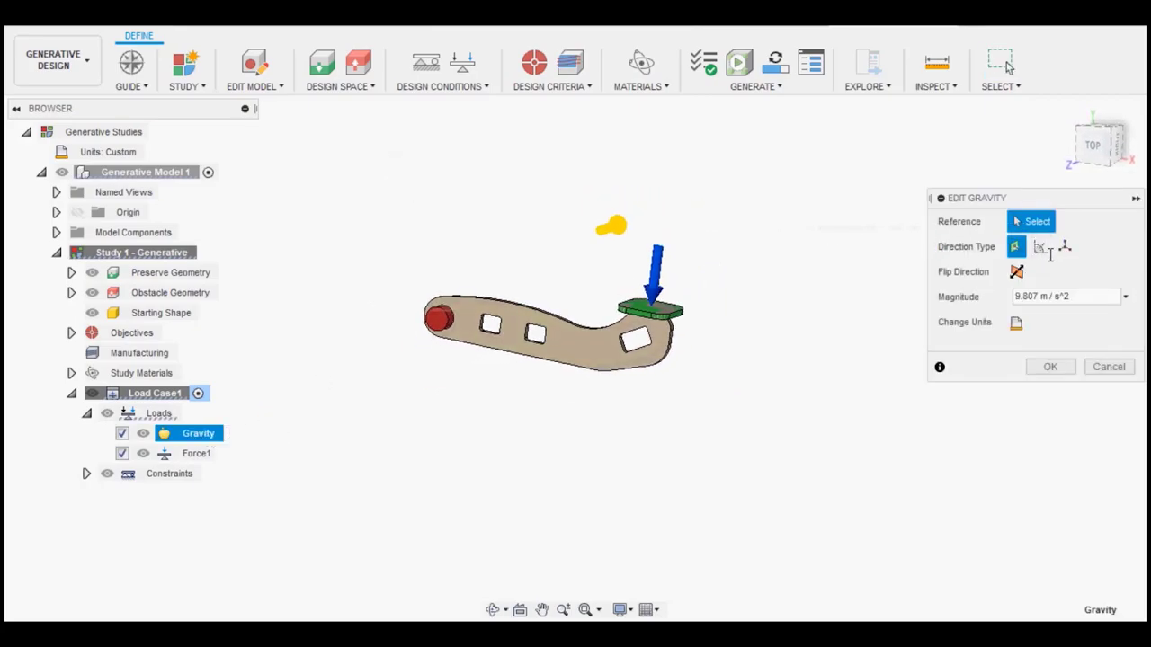
pyautogui.click(1039, 246)
pyautogui.moveTo(609, 236); pyautogui.dragTo(629, 171)
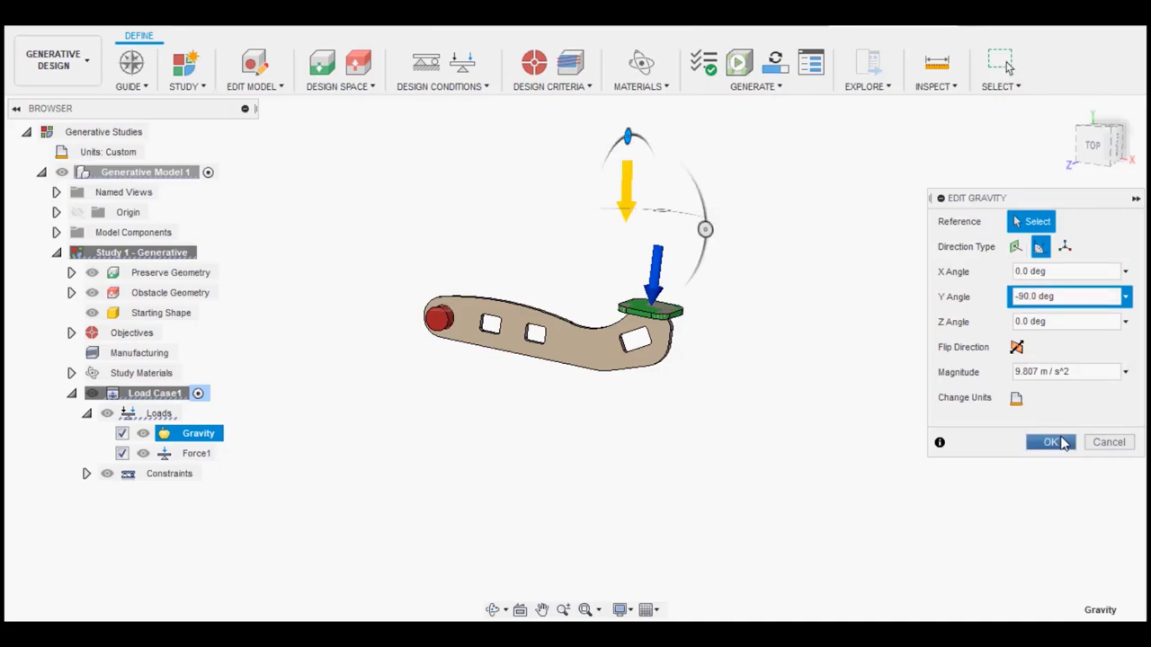
pyautogui.click(1062, 444)
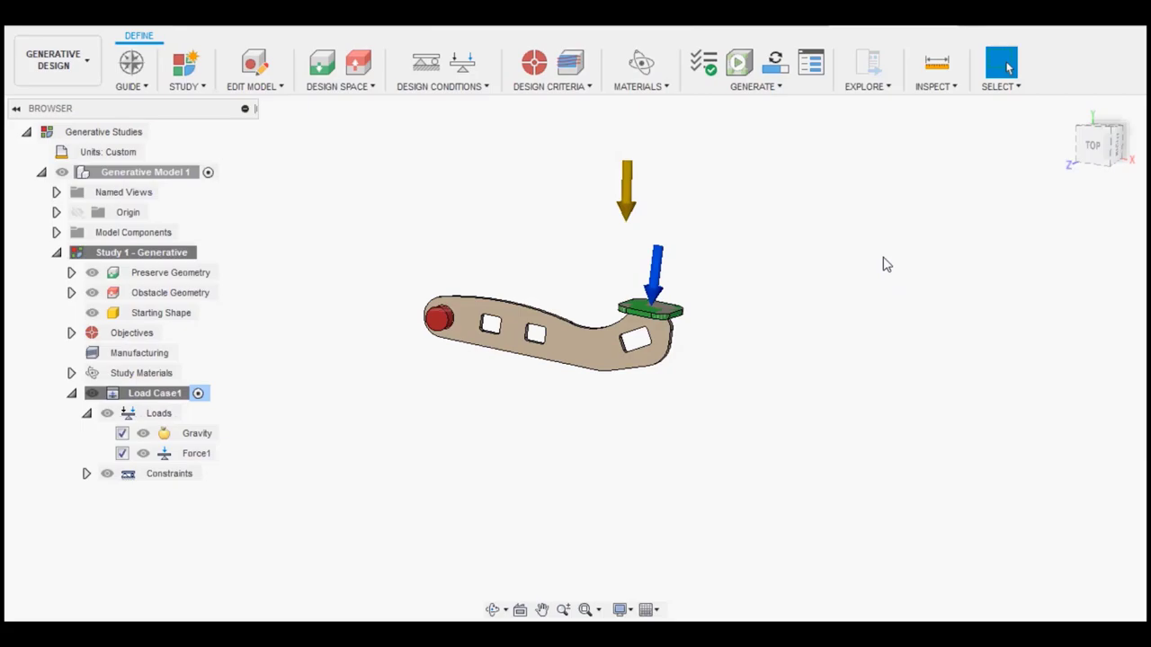
pyautogui.moveTo(785, 221); pyautogui.dragTo(795, 233, button='middle')
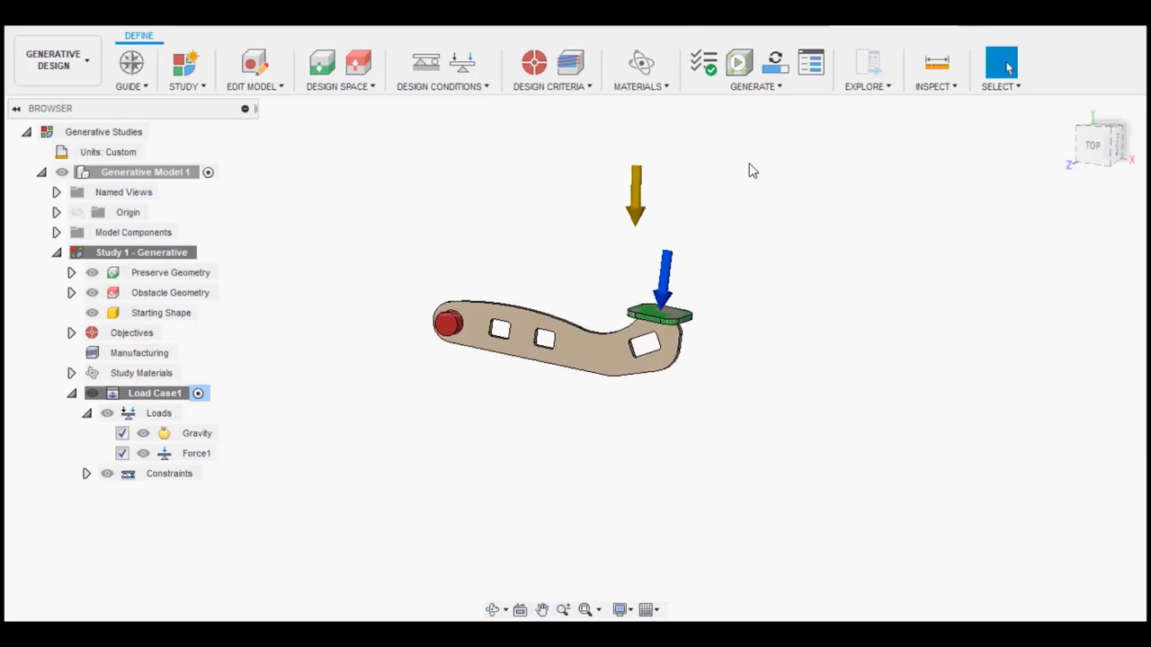
pyautogui.click(738, 68)
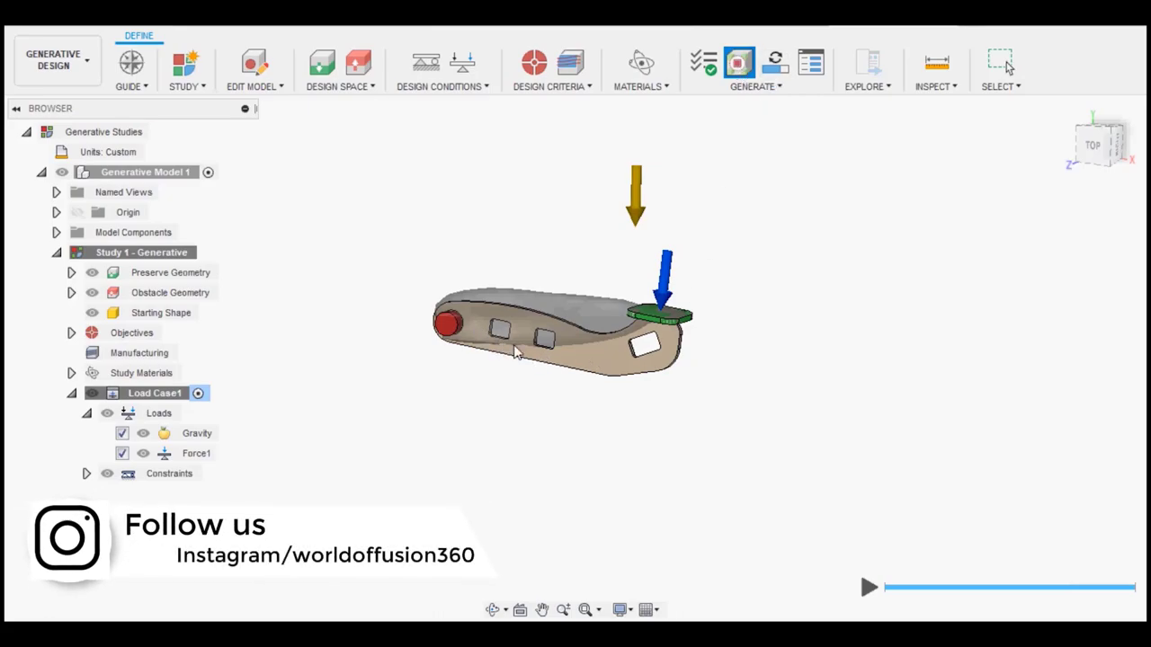
pyautogui.press('Escape')
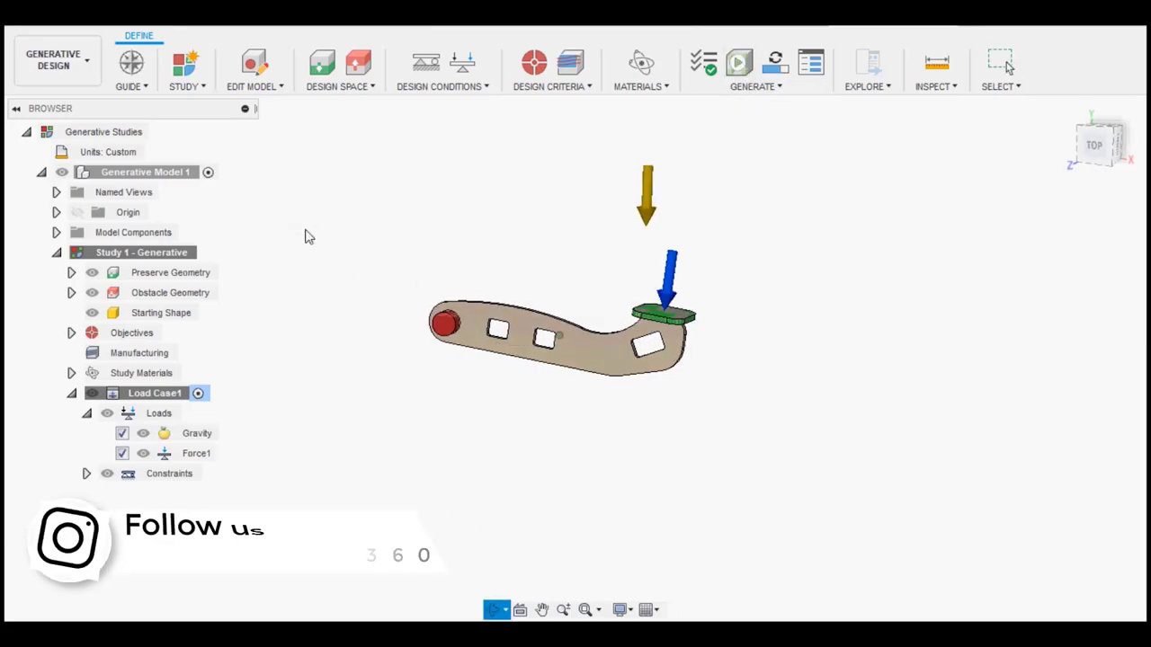
# - In Edit Model, hide the Body4 hole cylinder and set up a Combine Cut
pyautogui.click(252, 67)
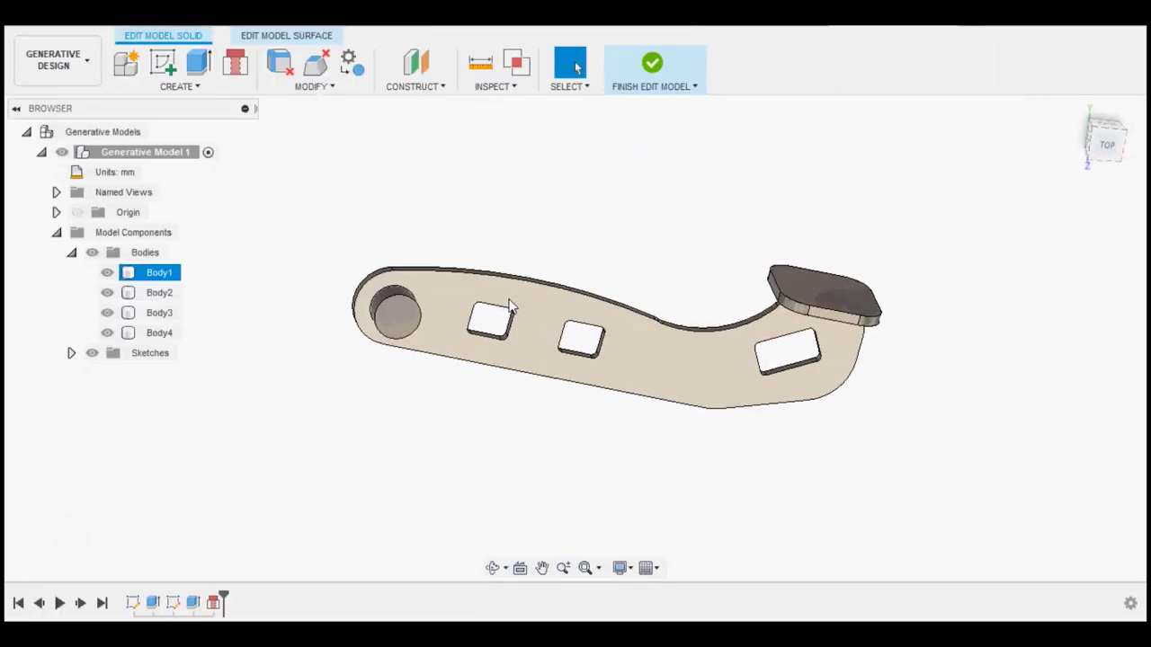
pyautogui.click(107, 333)
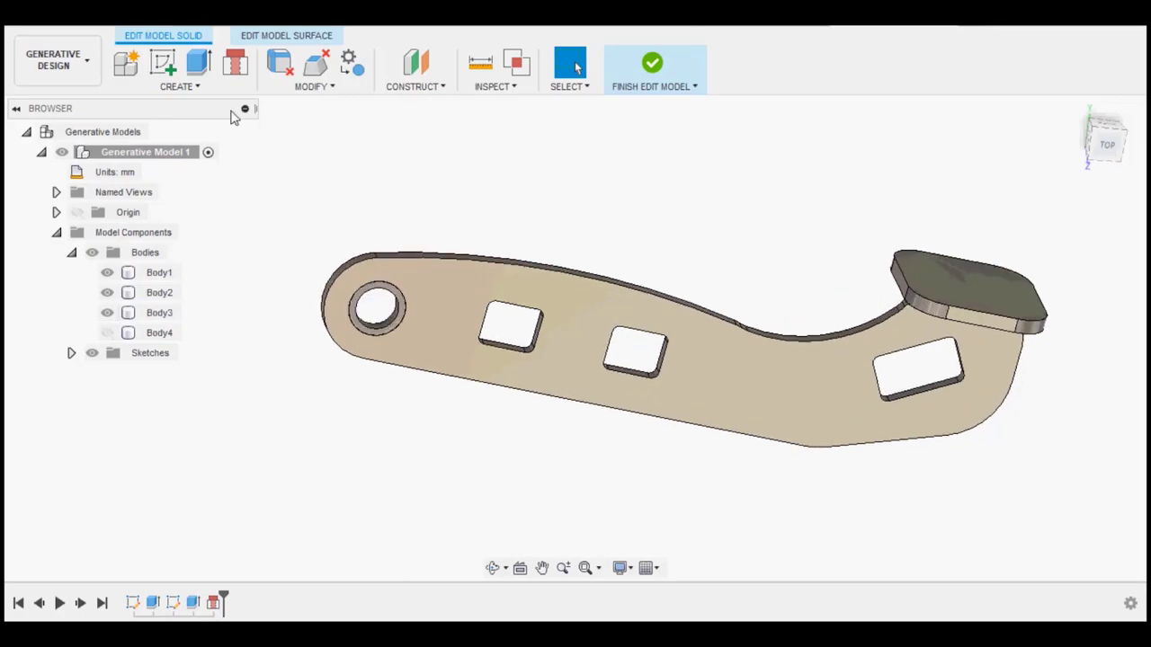
pyautogui.click(310, 82)
pyautogui.click(322, 300)
pyautogui.click(1036, 205)
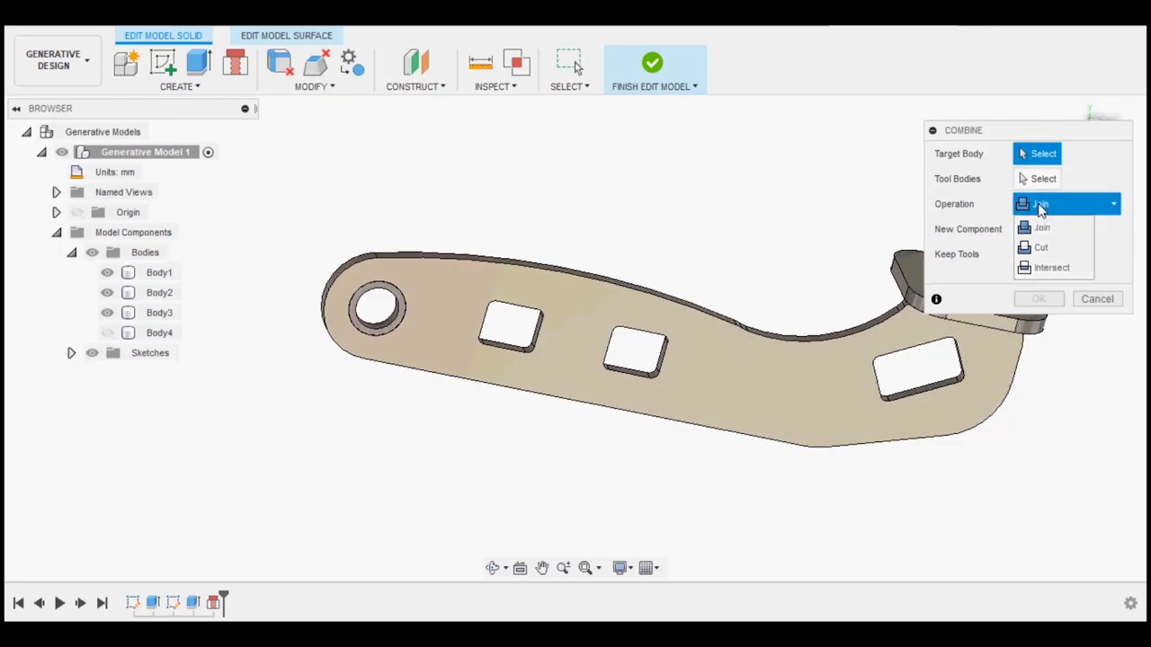
pyautogui.click(1047, 249)
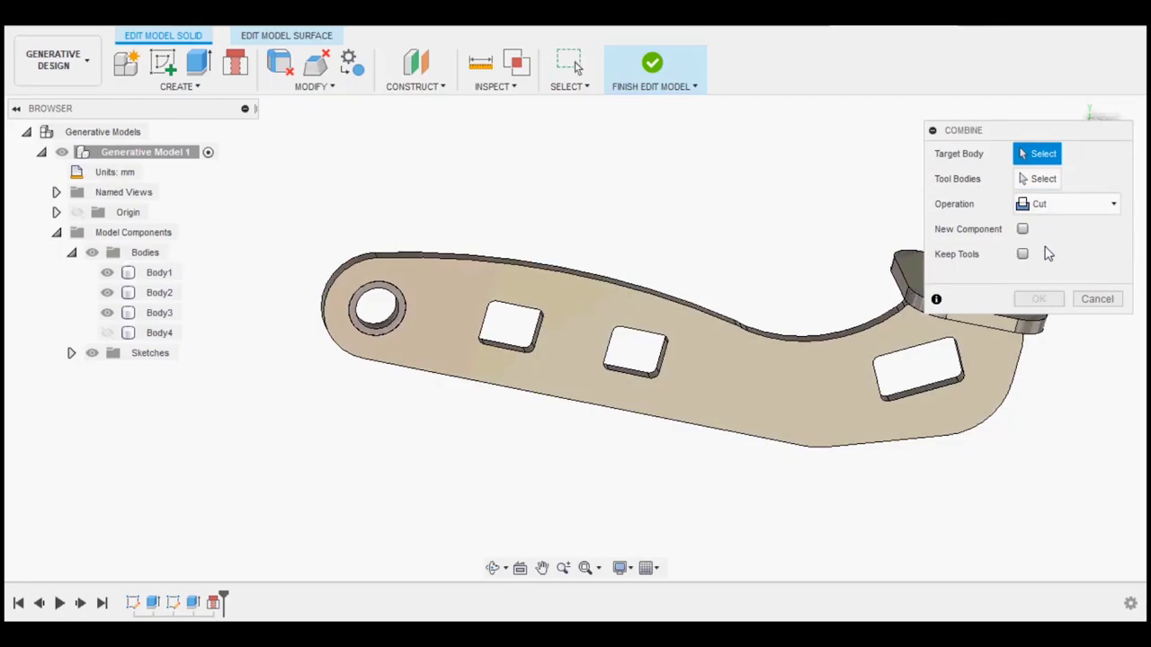
# - Cut Body3 and Body2 from target Body1, keeping the tool bodies
pyautogui.click(586, 270)
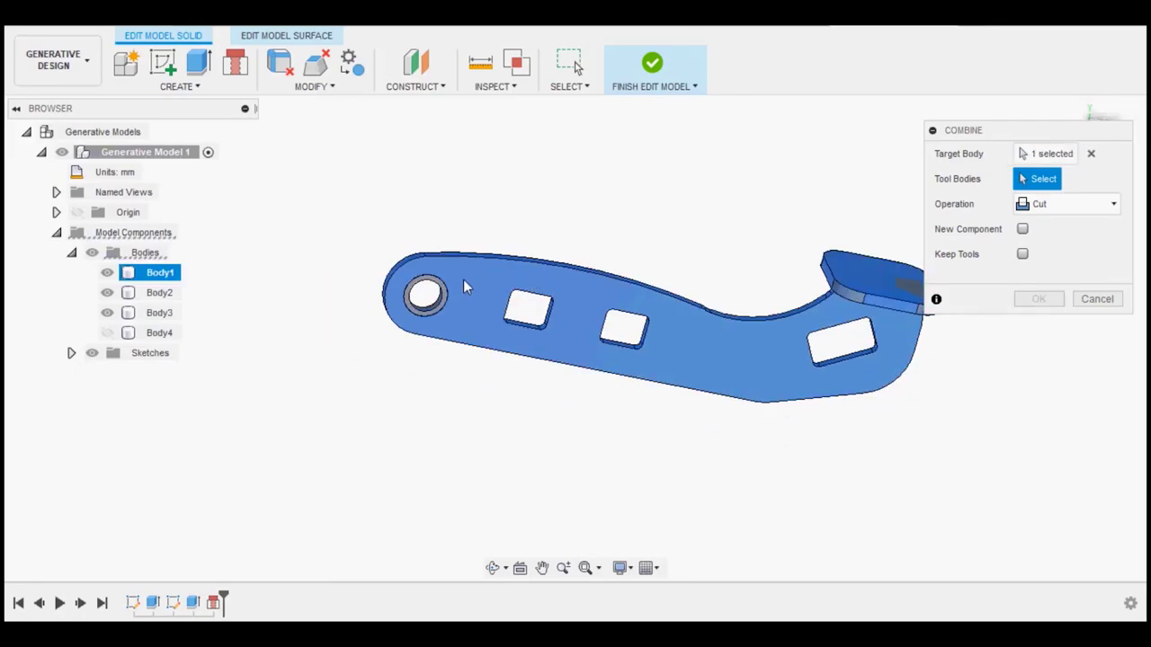
pyautogui.click(436, 292)
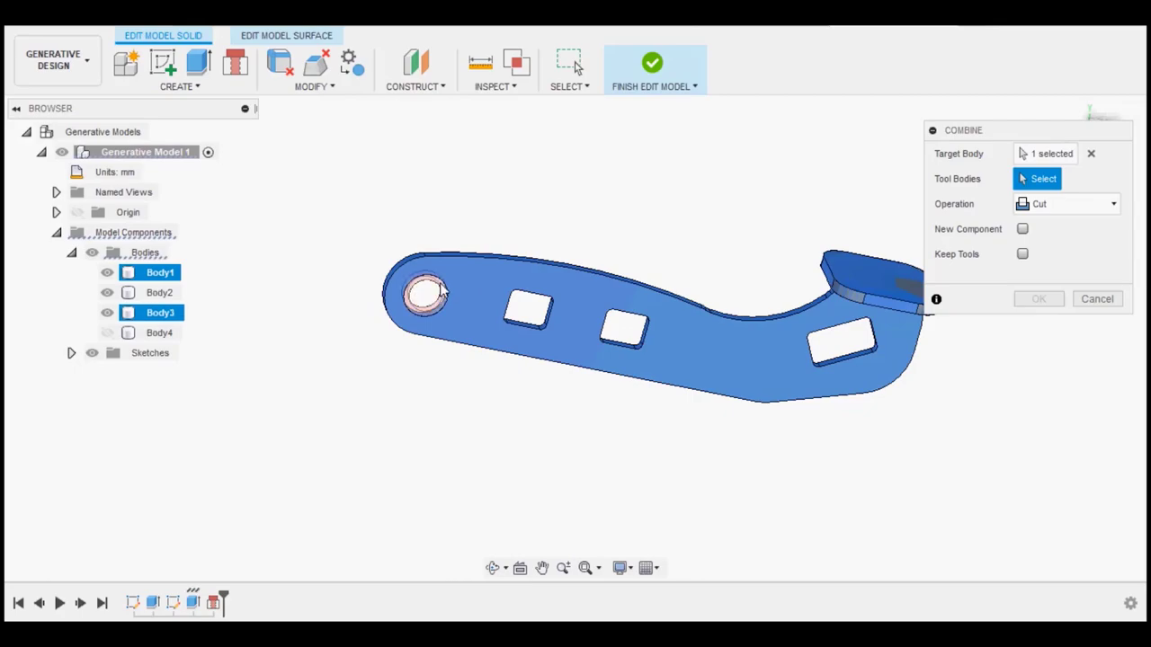
pyautogui.click(863, 283)
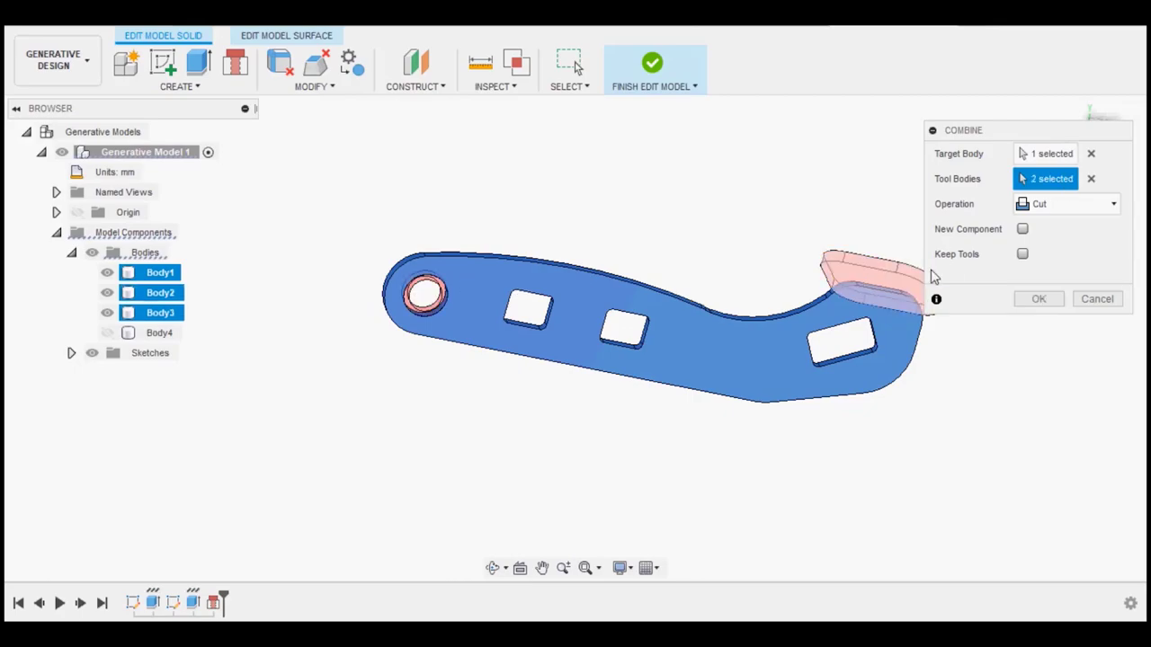
pyautogui.click(1022, 254)
pyautogui.click(1038, 298)
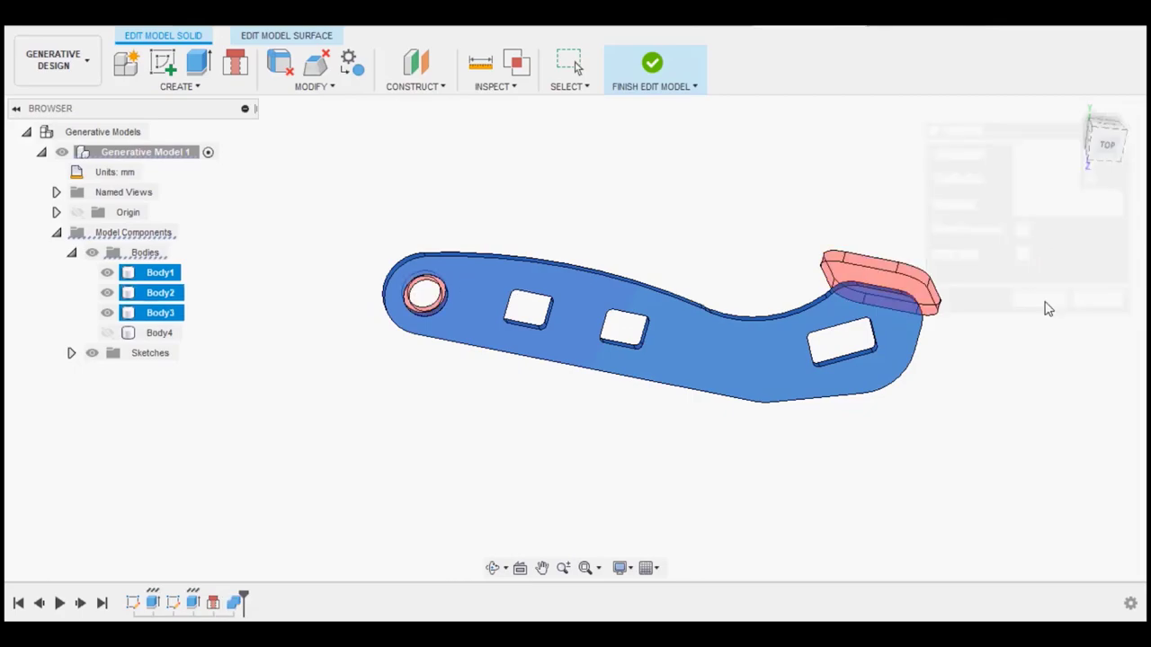
pyautogui.click(536, 262)
# - Finish Edit Model, set Body1 as the starting shape, and run the pre-check
pyautogui.click(653, 62)
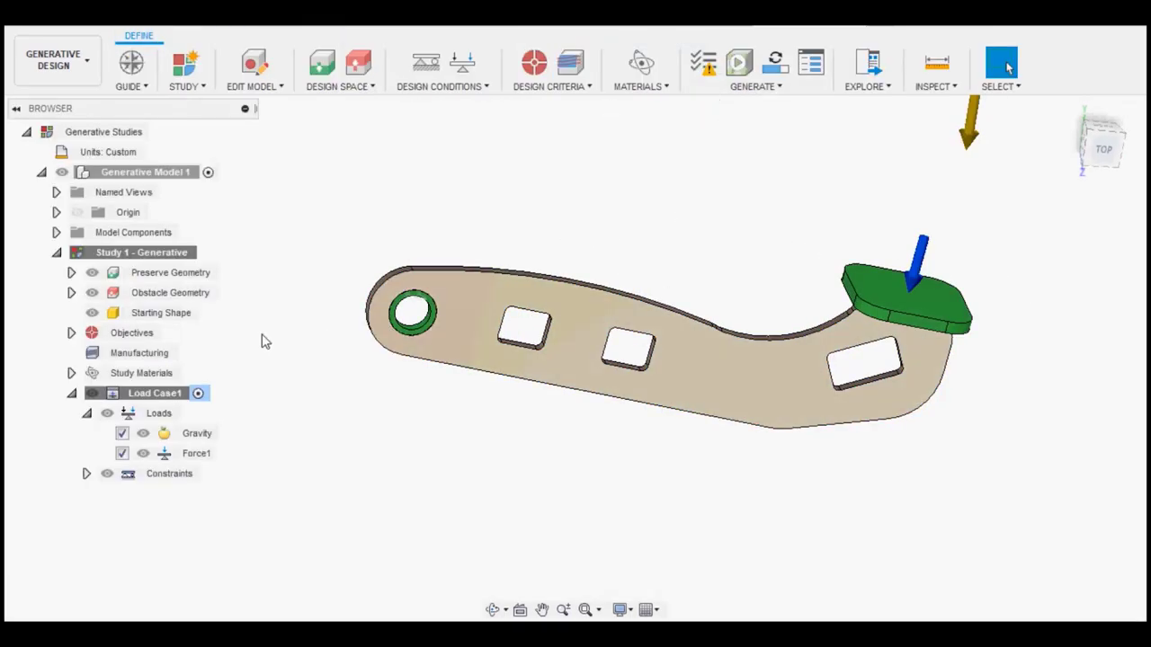
pyautogui.moveTo(161, 313)
pyautogui.click(208, 312)
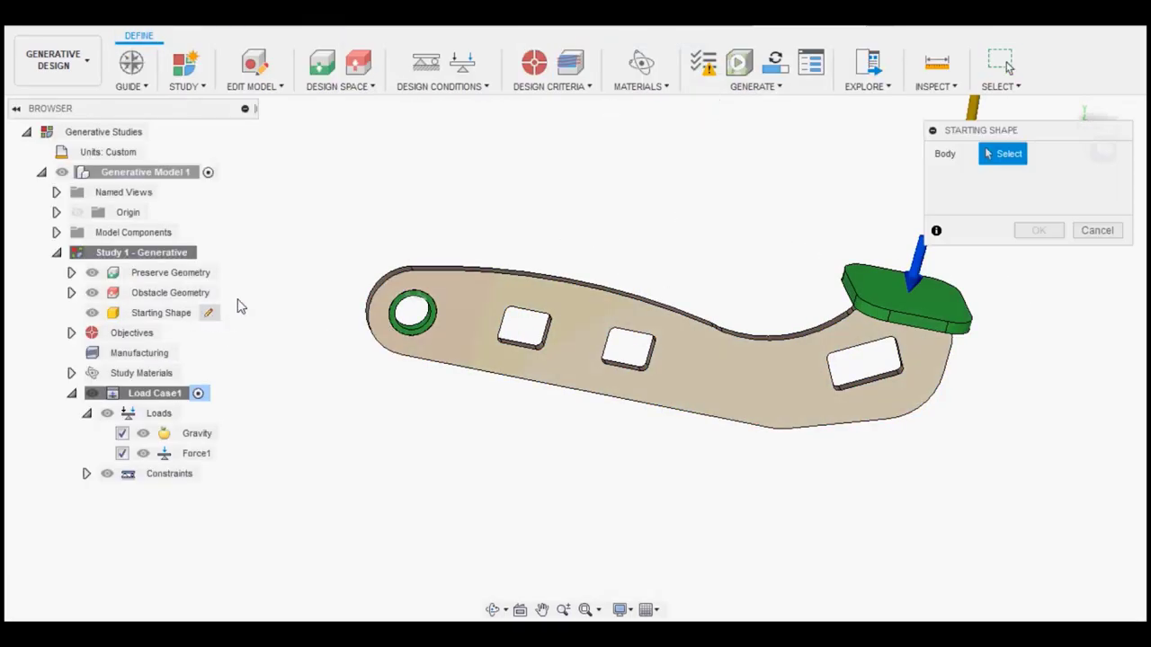
pyautogui.click(586, 303)
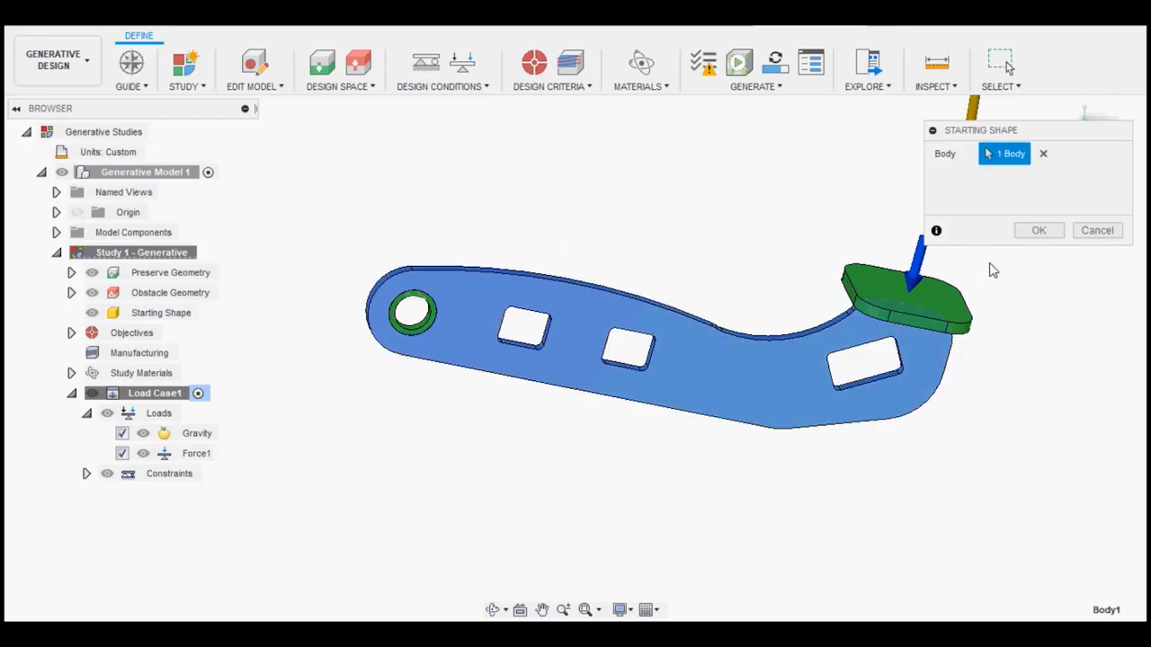
pyautogui.click(1038, 231)
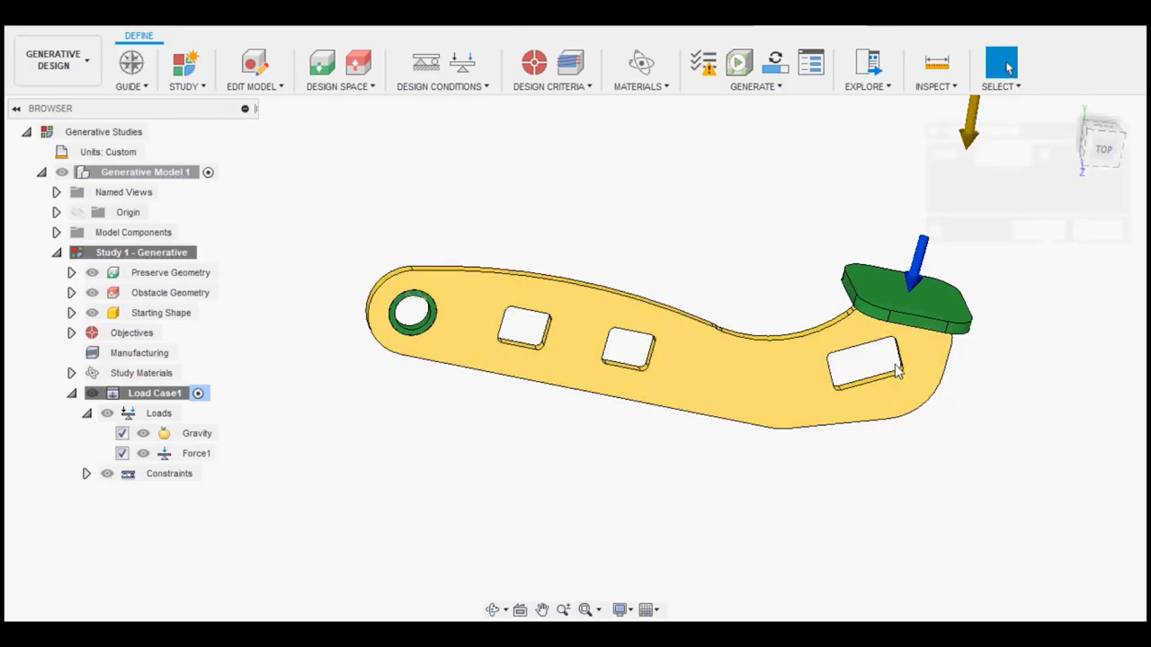
pyautogui.click(702, 61)
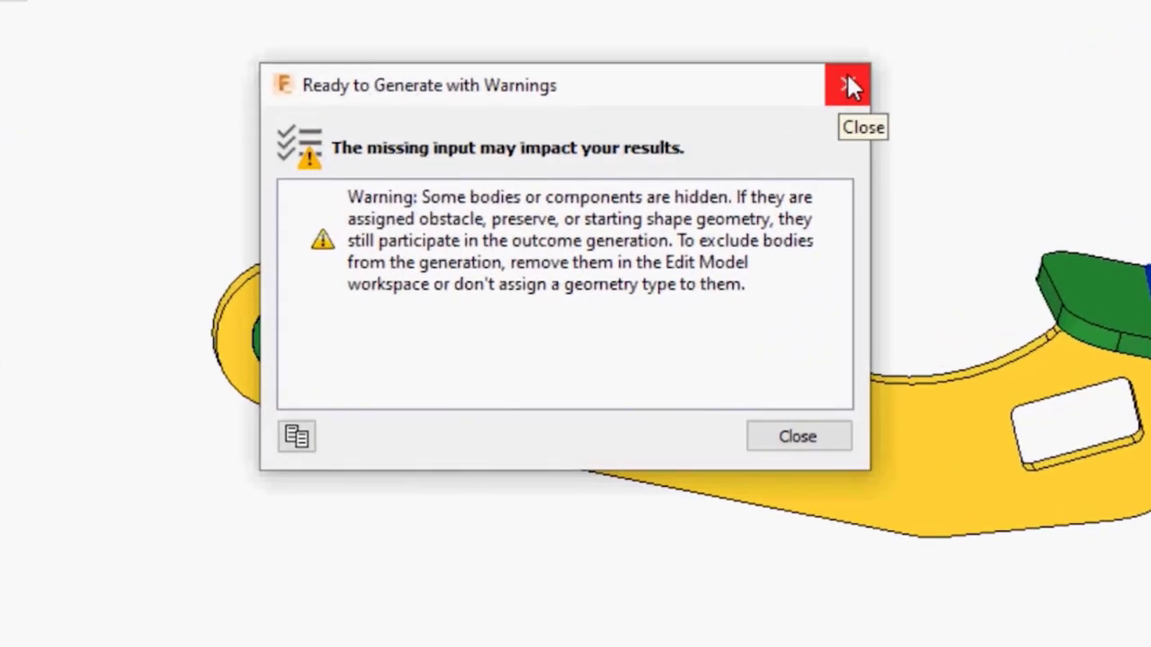
# - Close the warning and turn Body4's visibility back on under Model Components > Bodies
pyautogui.click(847, 83)
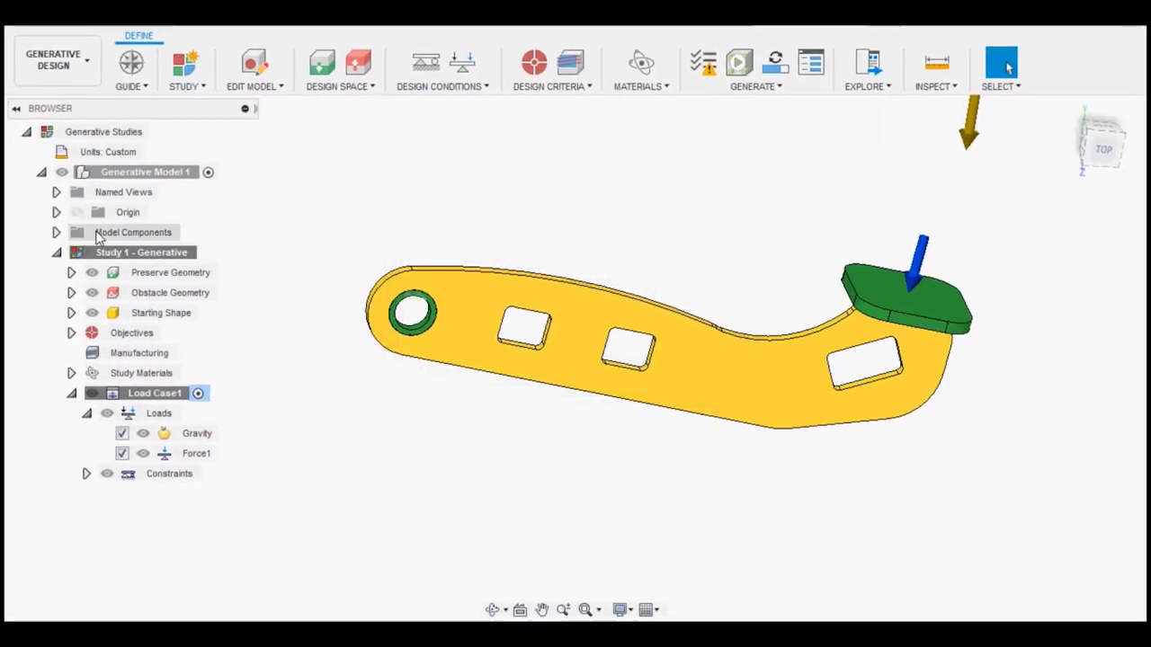
pyautogui.click(55, 232)
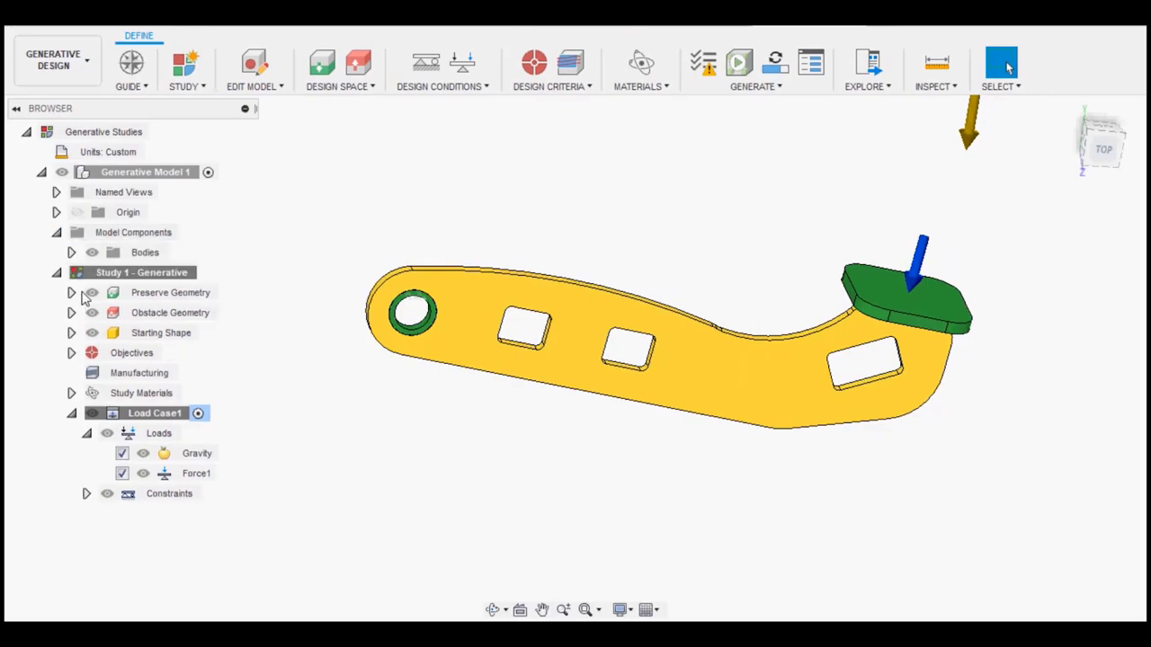
pyautogui.click(71, 252)
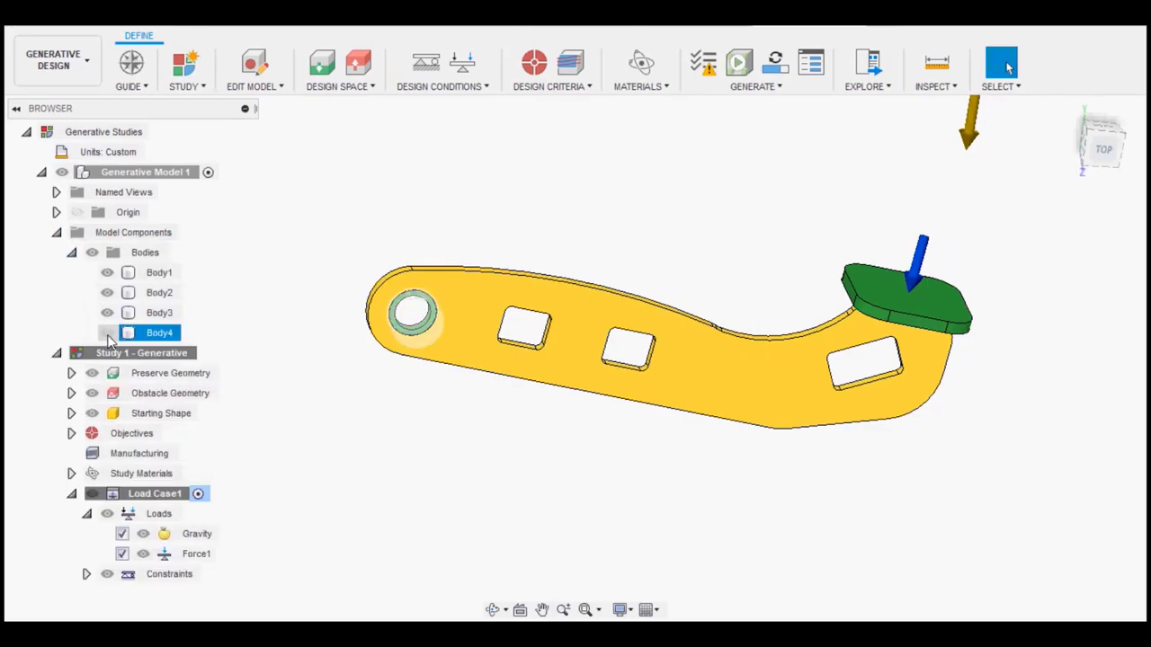
pyautogui.click(107, 334)
pyautogui.click(71, 252)
pyautogui.click(56, 232)
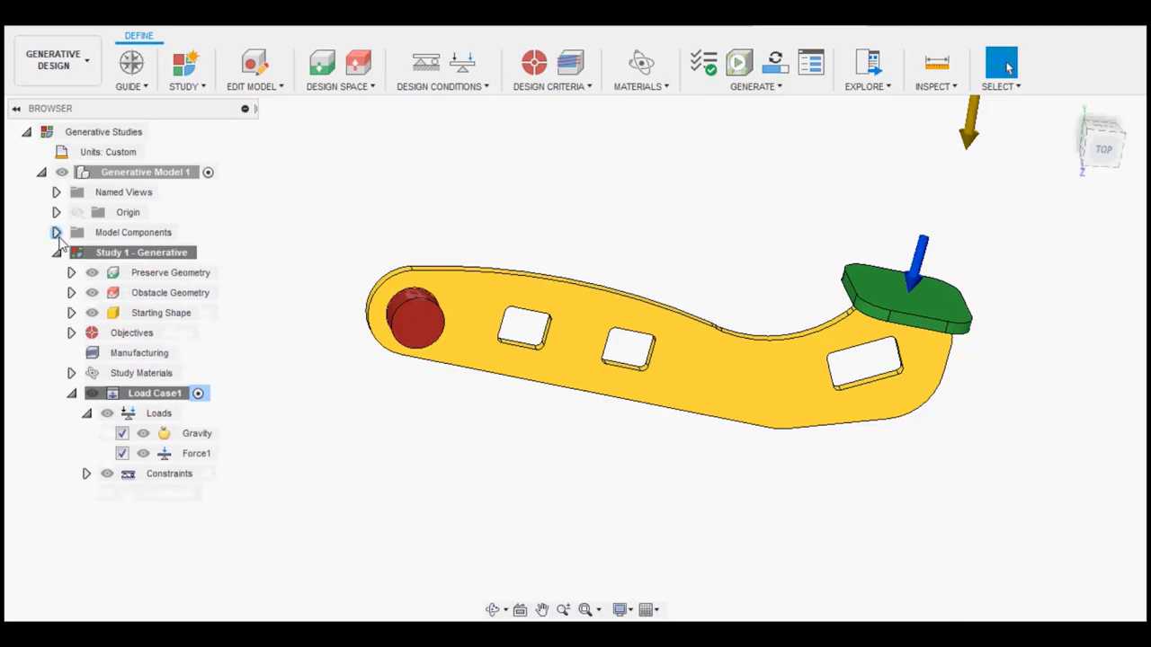